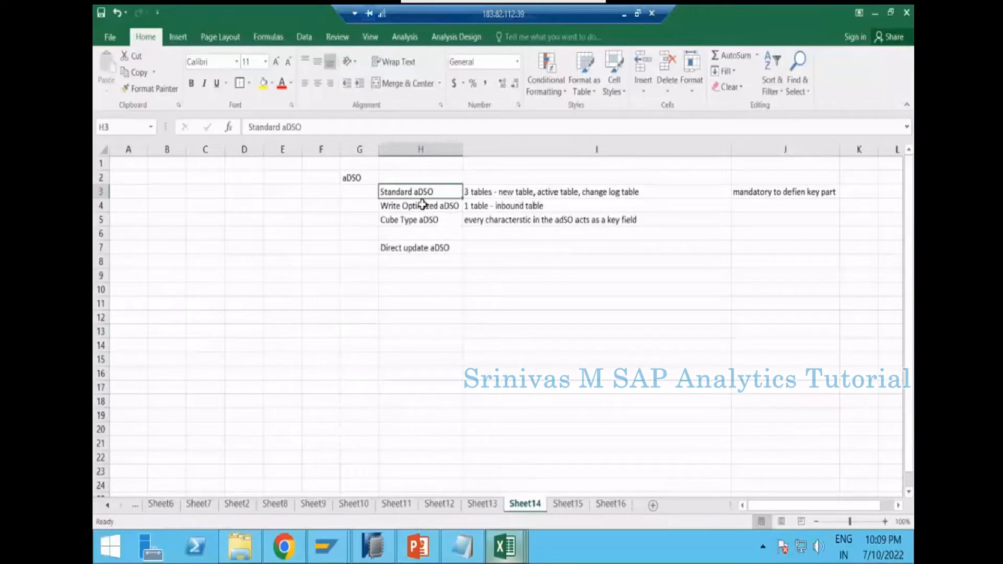
- Switch to SAP HANA Studio and close the open transformation and data transfer process editors
left_click(439, 206)
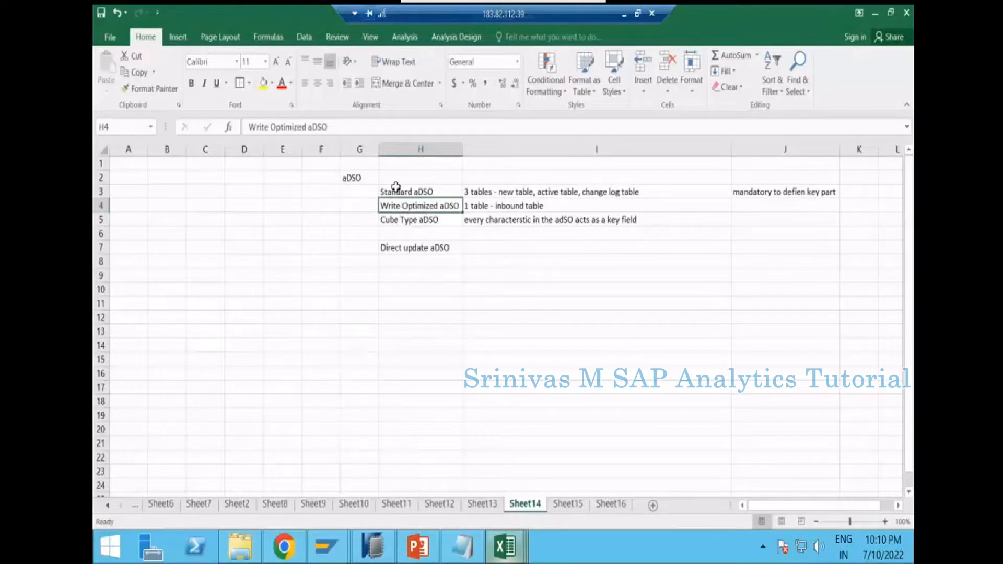
left_click(379, 547)
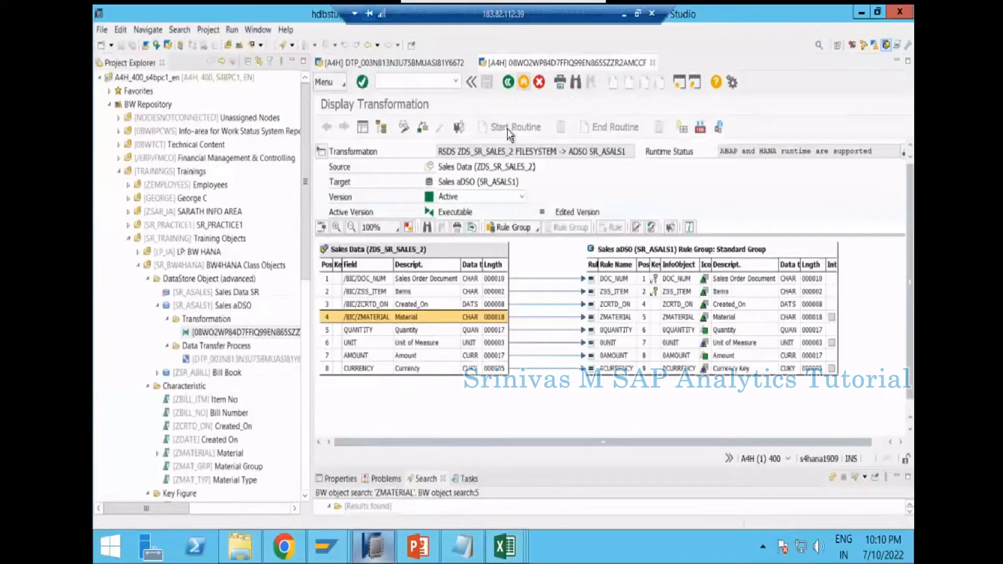
left_click(413, 64)
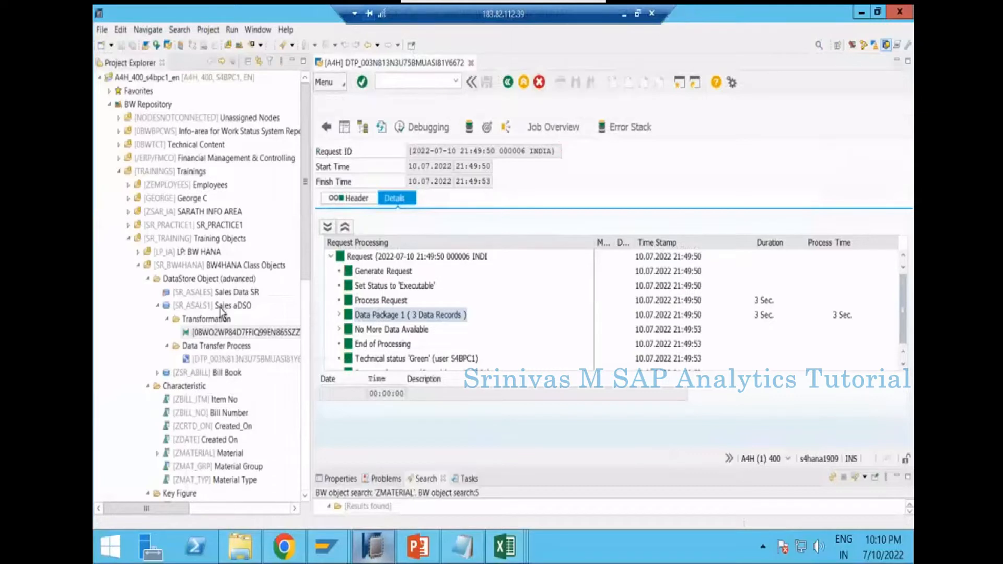
left_click(470, 62)
- Collapse the Sales aDSO and Key Figure nodes in the repository tree and widen the Project Explorer
left_click(158, 306)
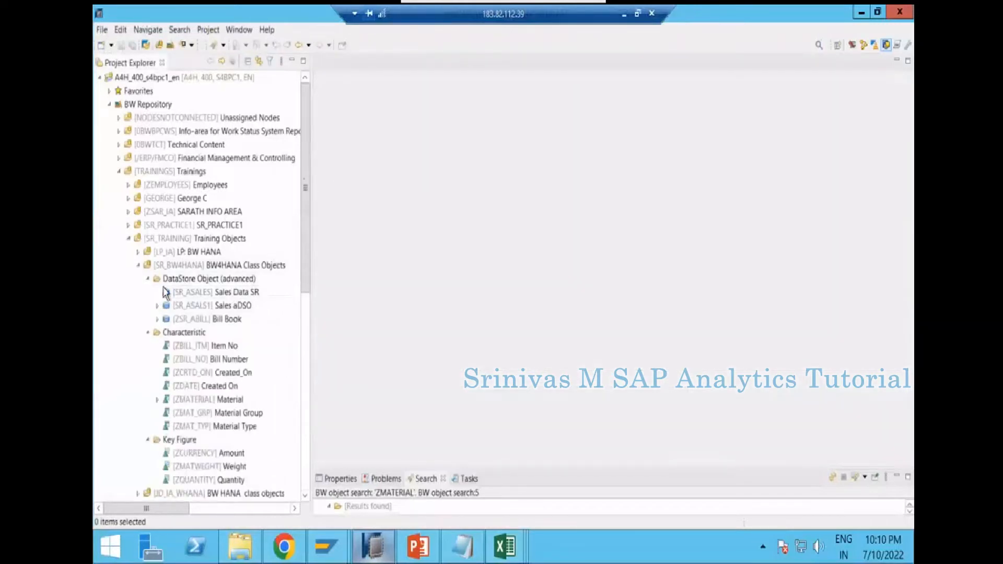
left_click(147, 441)
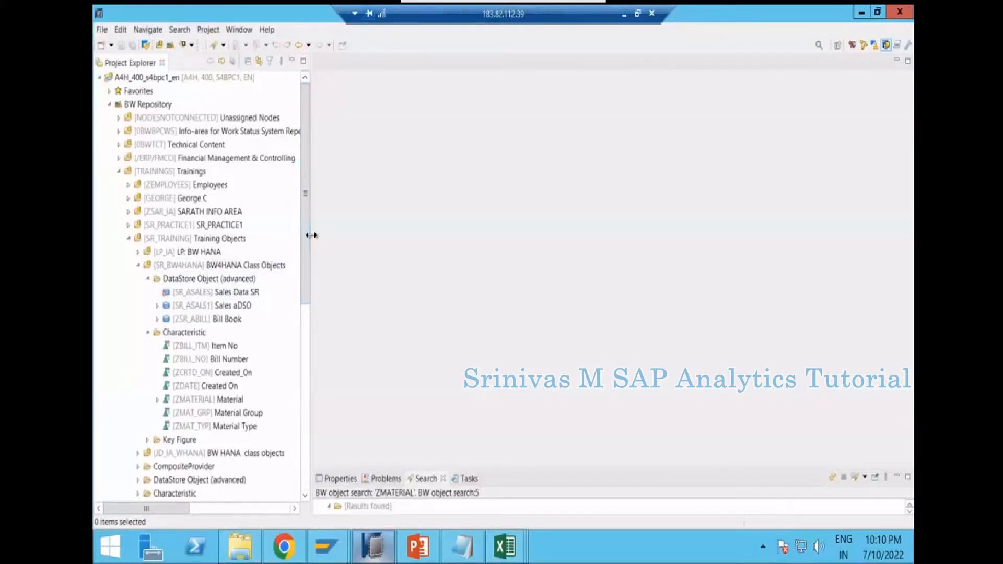
left_click_drag(311, 236, 380, 244)
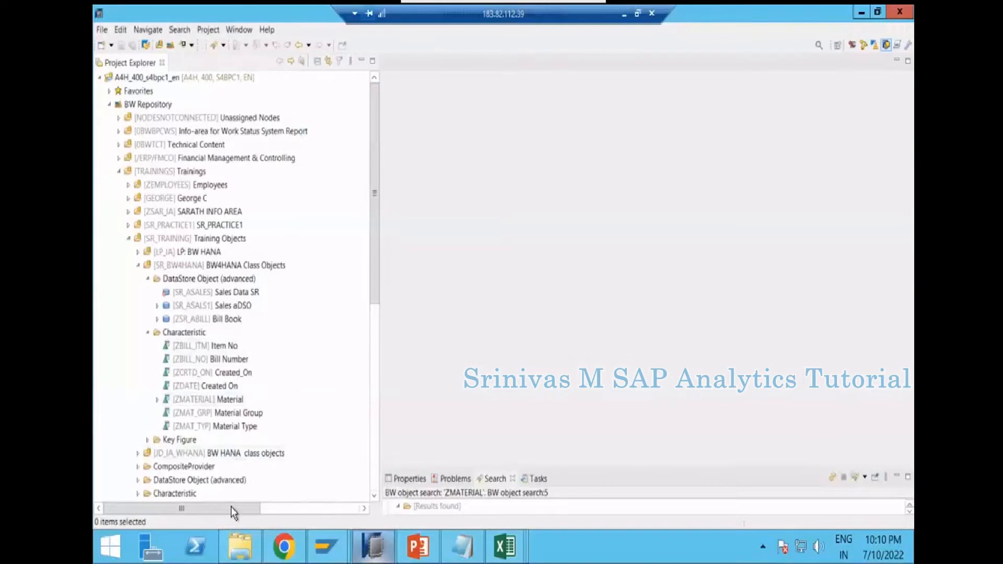
- Look at the Sales Data 2 and Sales Data 3 files in the Data Sheets folder, then return to SAP HANA Studio
left_click(238, 552)
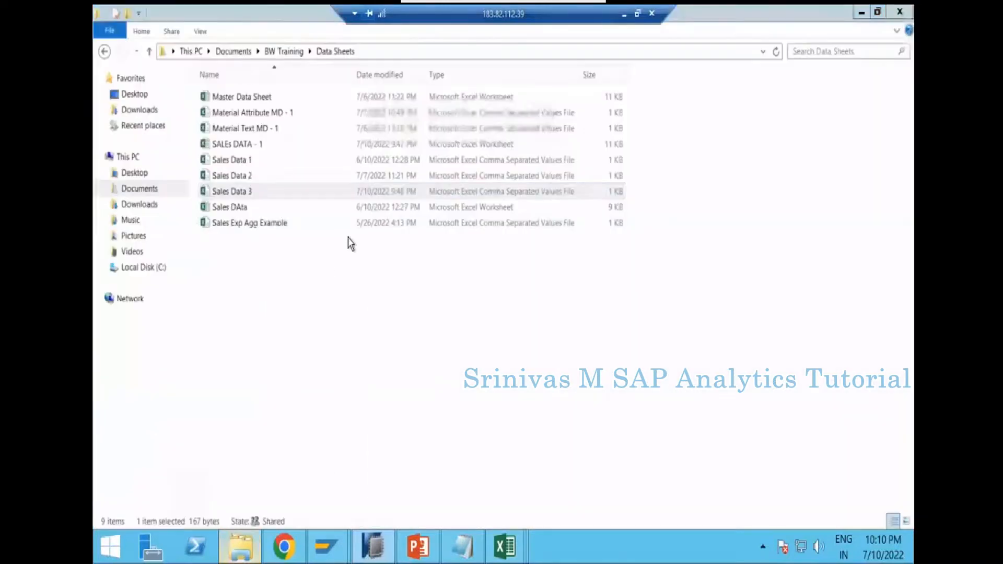
left_click(252, 178)
left_click(227, 193)
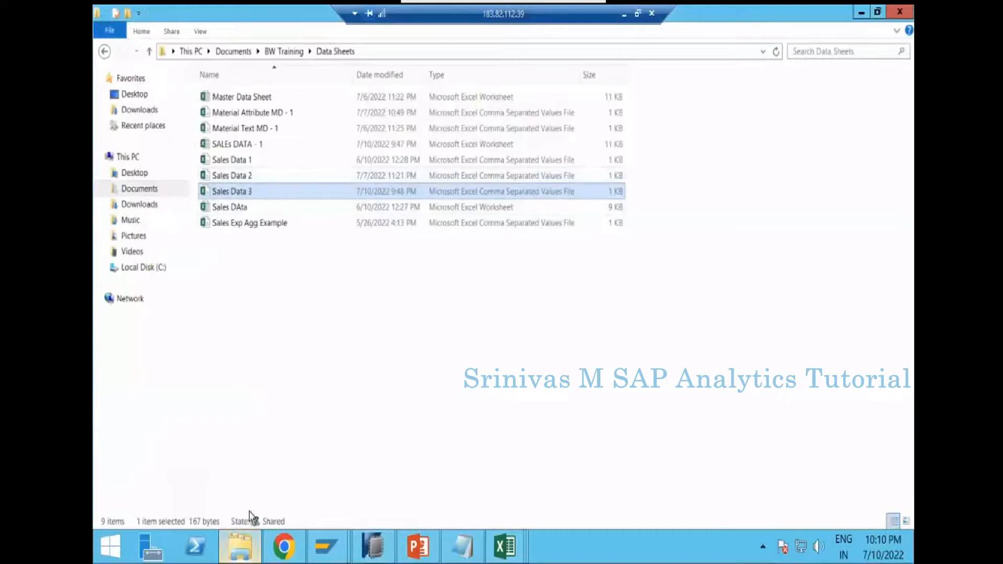
left_click(862, 15)
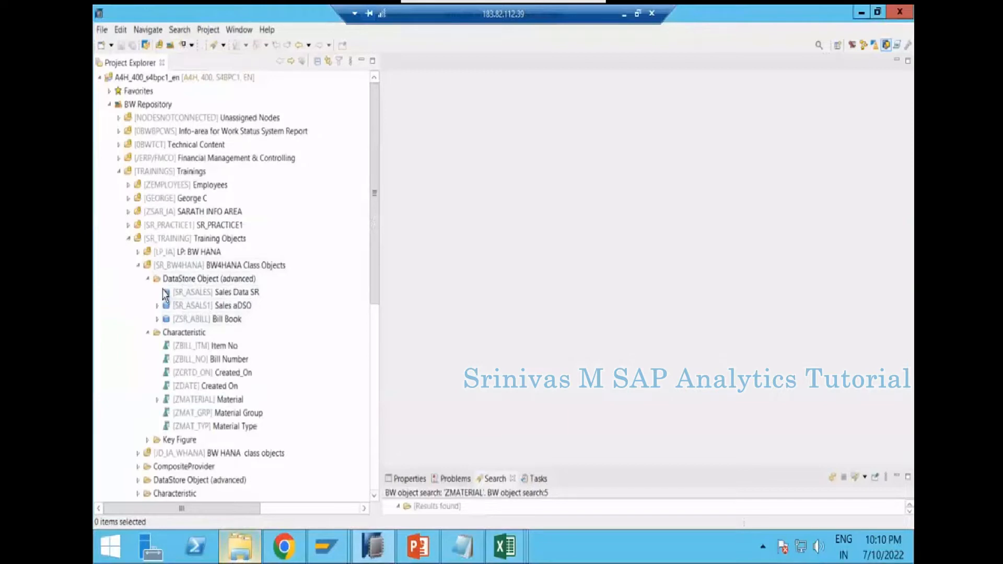
- Start creating a new DataStore Object (advanced) in the SR_BW4HANA InfoArea
left_click(148, 279)
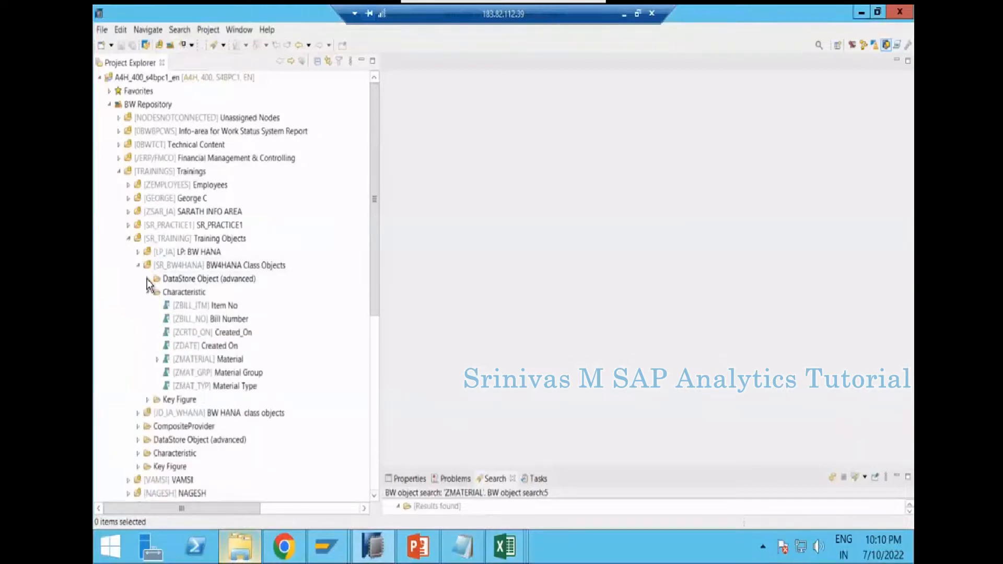
left_click(147, 279)
left_click(202, 279)
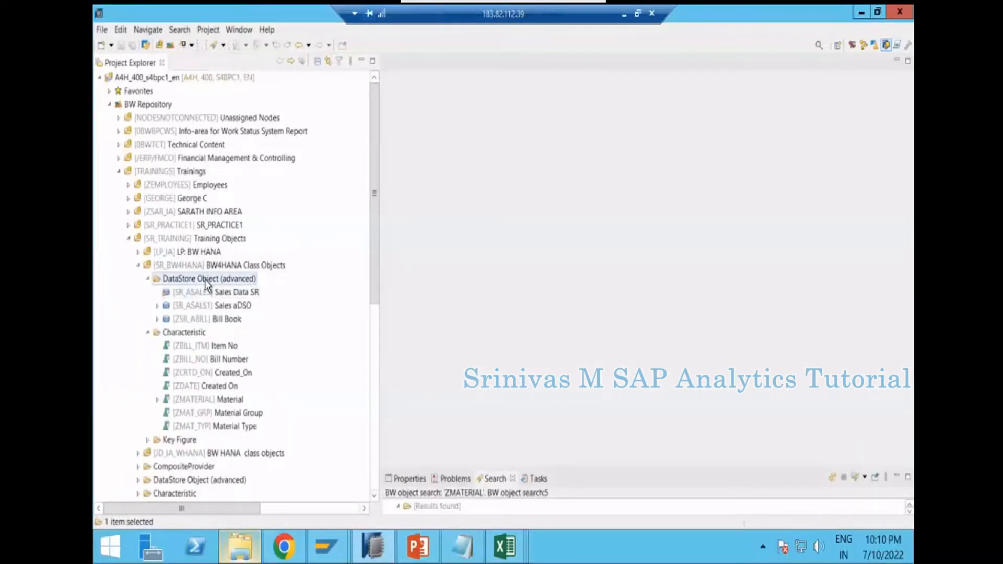
right_click(205, 279)
left_click(206, 267)
right_click(206, 267)
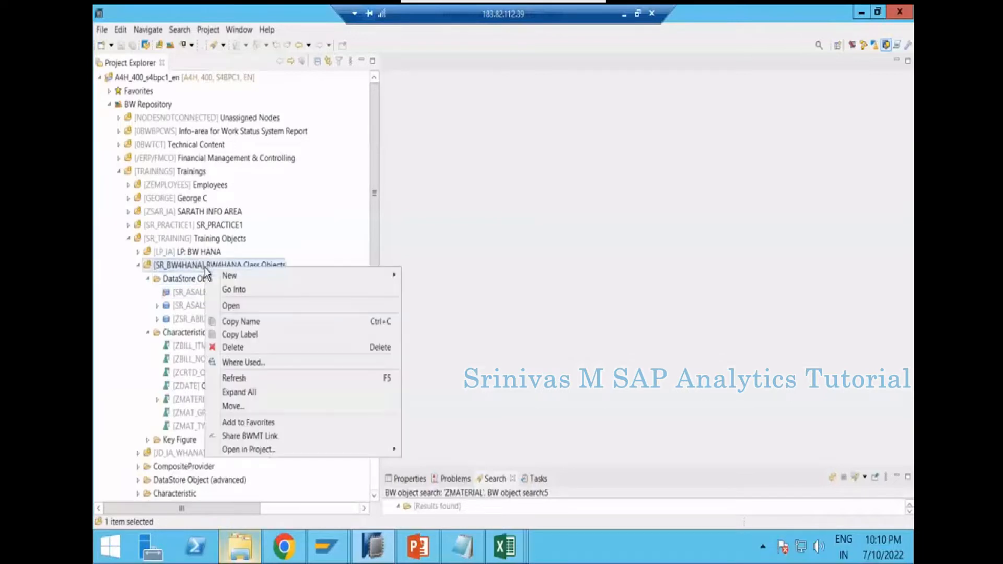
mouse_move(272, 278)
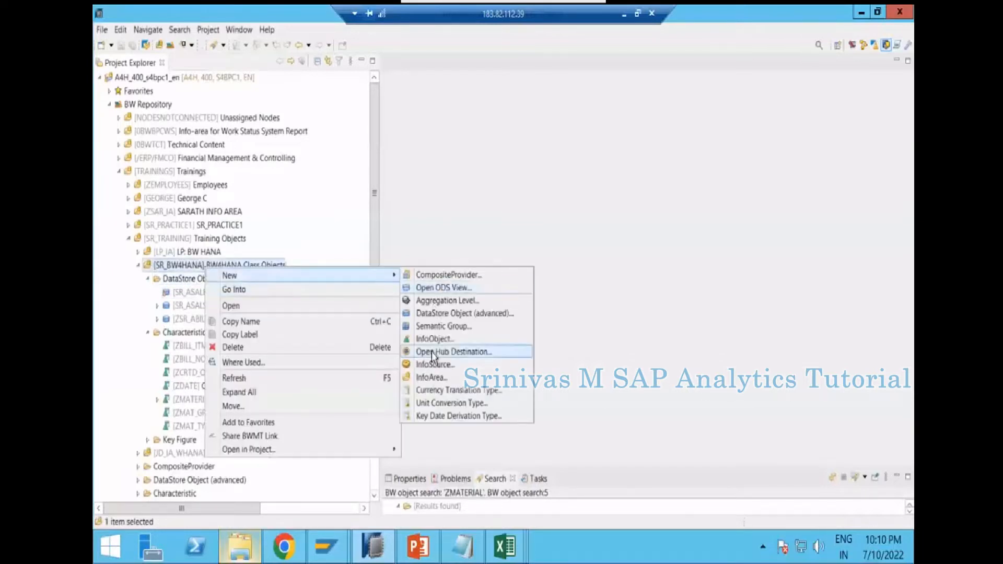
left_click(444, 313)
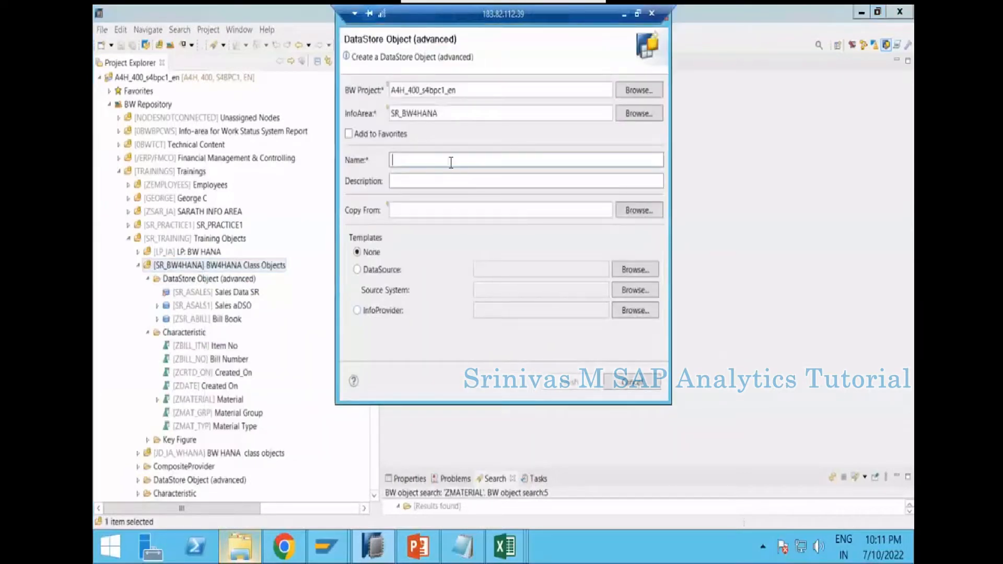
- Name the new DataStore object SR_WSALS2 and give it the description "Sales W.aDSO"
type("Z")
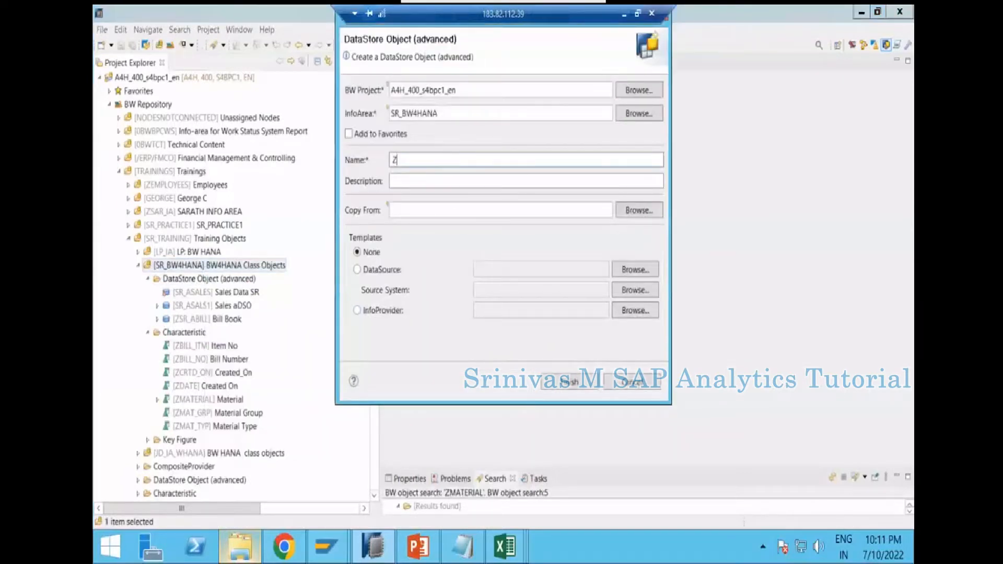
key("BackSpace")
type("S")
type("W")
key("BackSpace")
key("shift+Home")
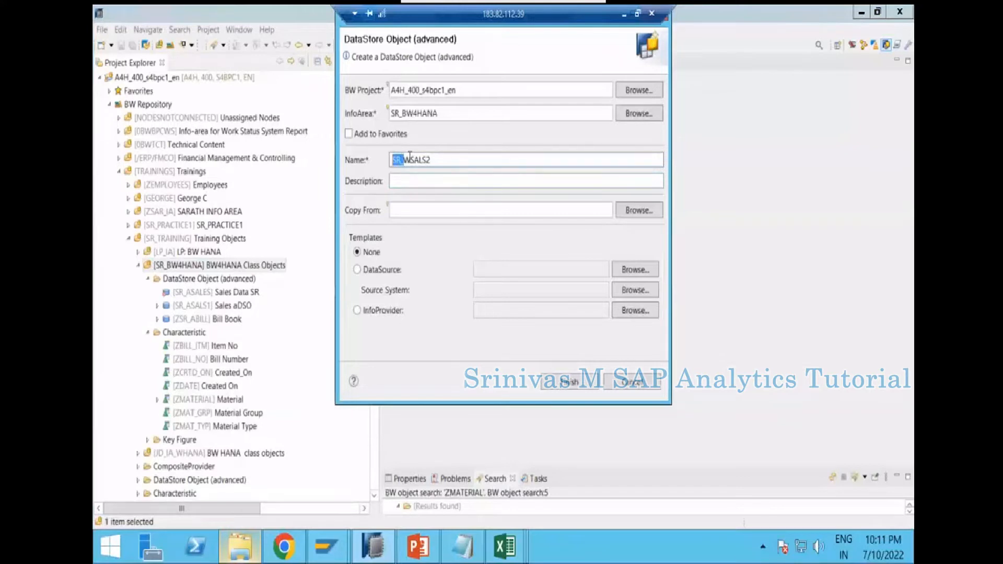
key("Right")
key("shift+Right")
left_click_drag(413, 162, 438, 160)
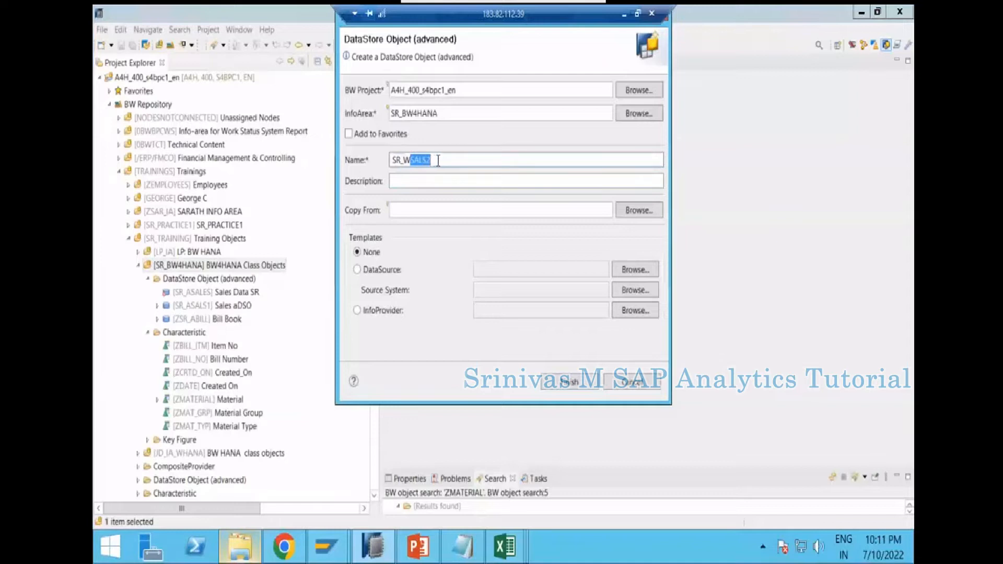
left_click(437, 162)
type(".aDSO")
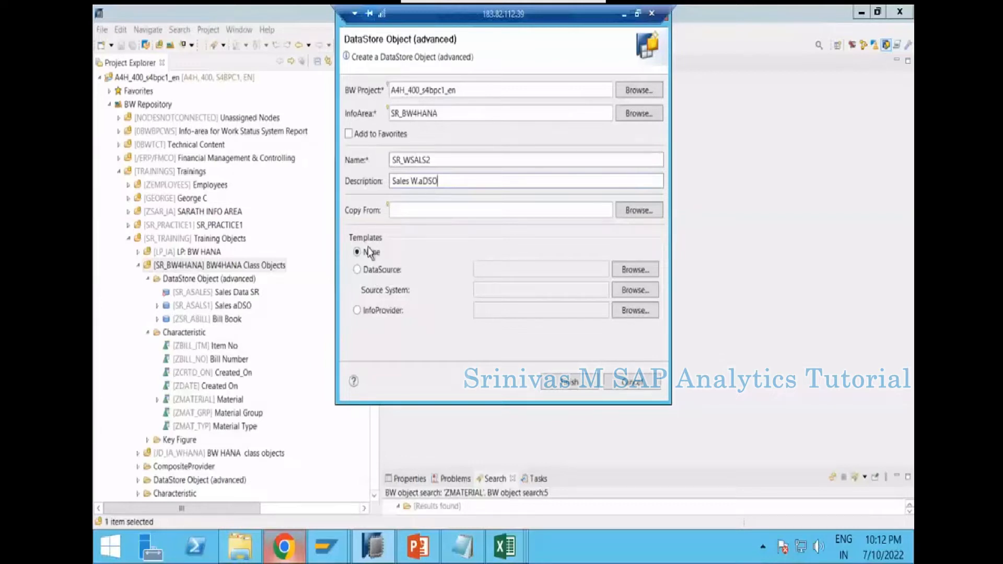
- Use the InfoProvider SR_ASALS1 as the template and create the DataStore object
left_click(375, 311)
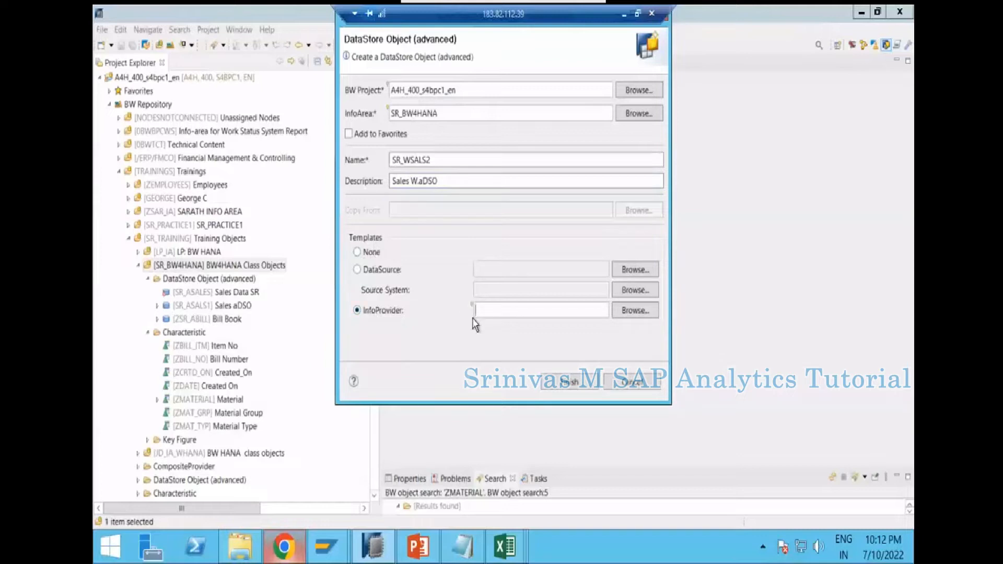
type("SR_ASALS1")
left_click(567, 381)
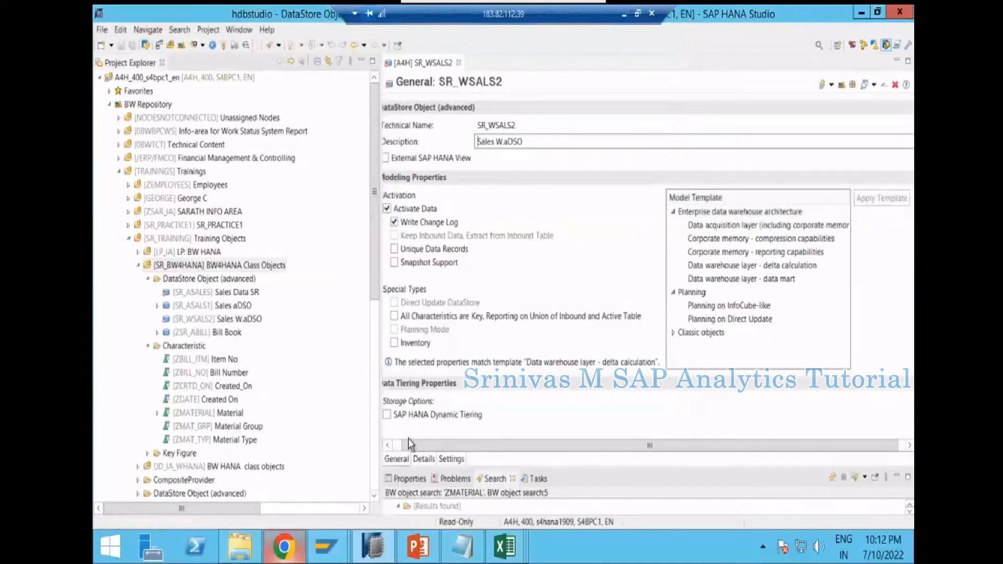
- Review the modeling properties, field list and key fields of SR_WSALS2
left_click(397, 444)
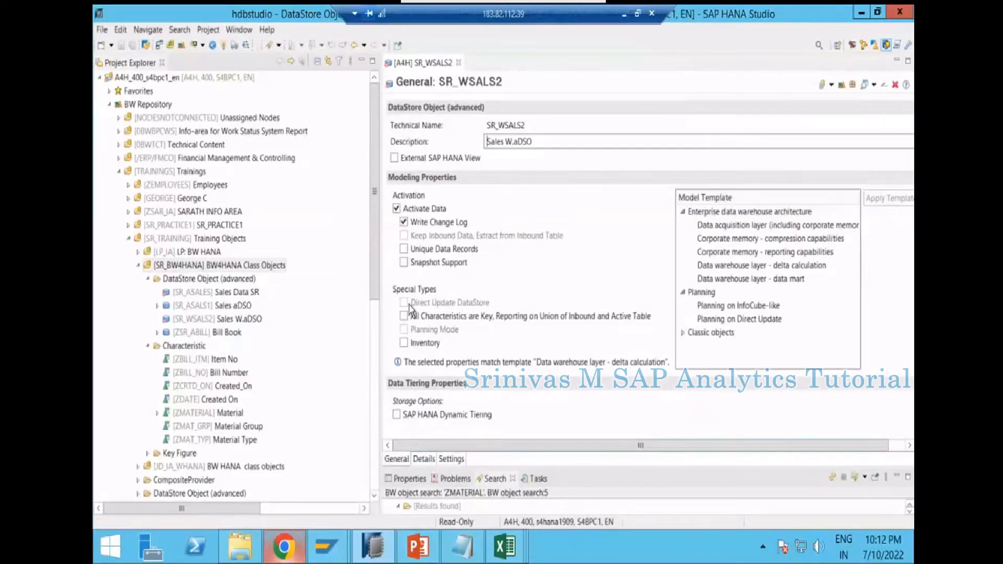
left_click(424, 458)
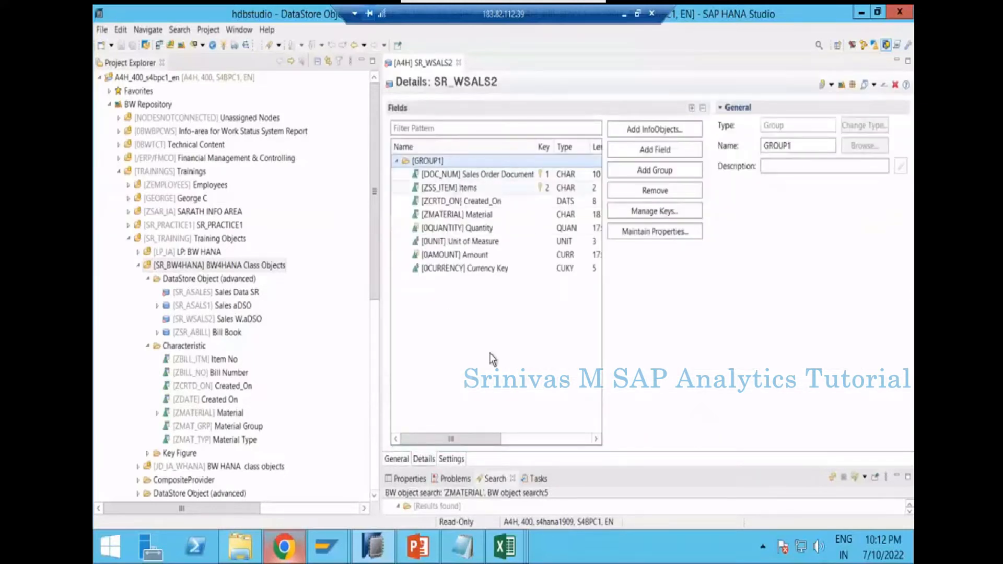
left_click(452, 460)
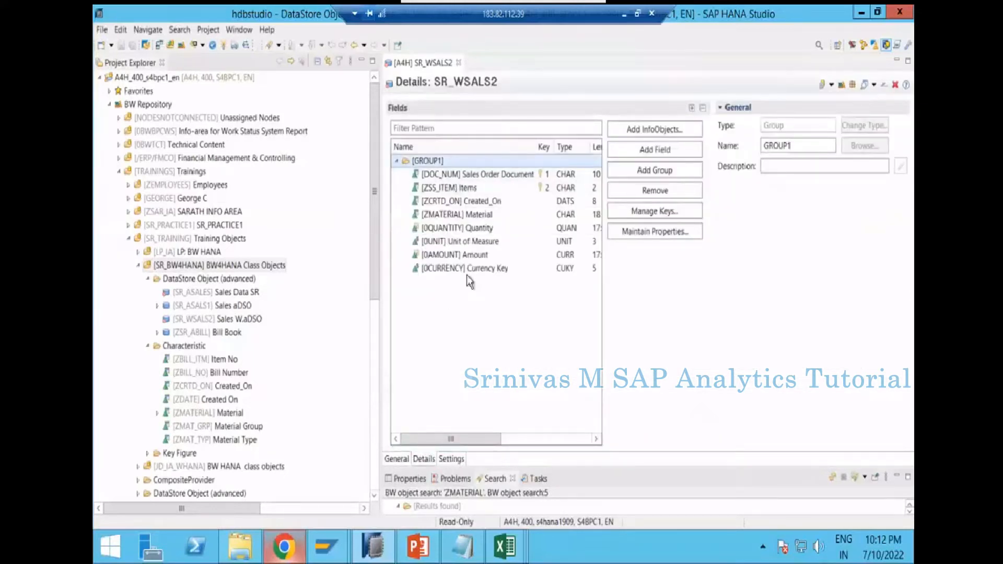
left_click(425, 460)
left_click(403, 459)
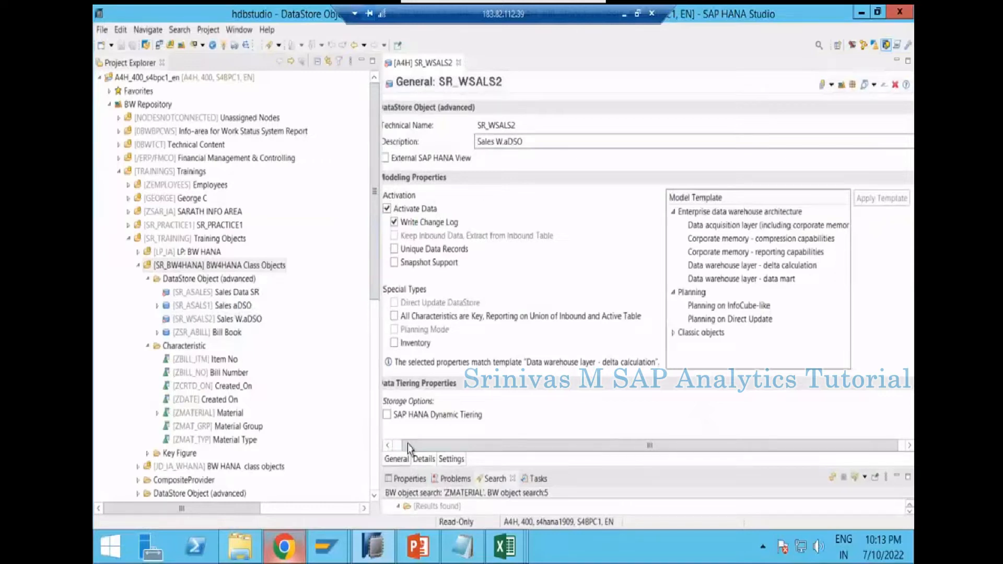
left_click_drag(407, 444, 398, 446)
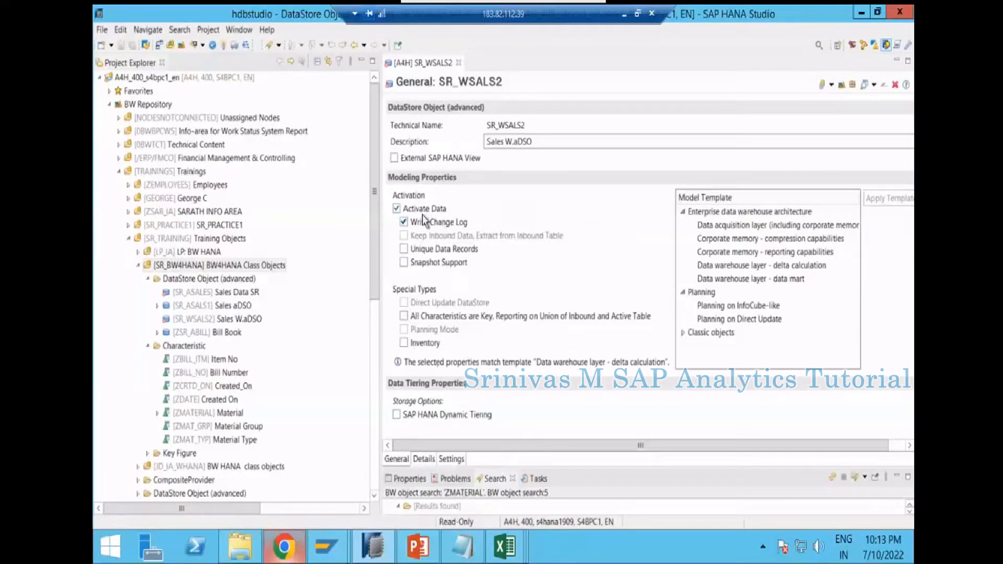
- Apply the classic Write-optimized DataStore Object model template to SR_WSALS2, accepting deletion of the key definition
left_click(683, 332)
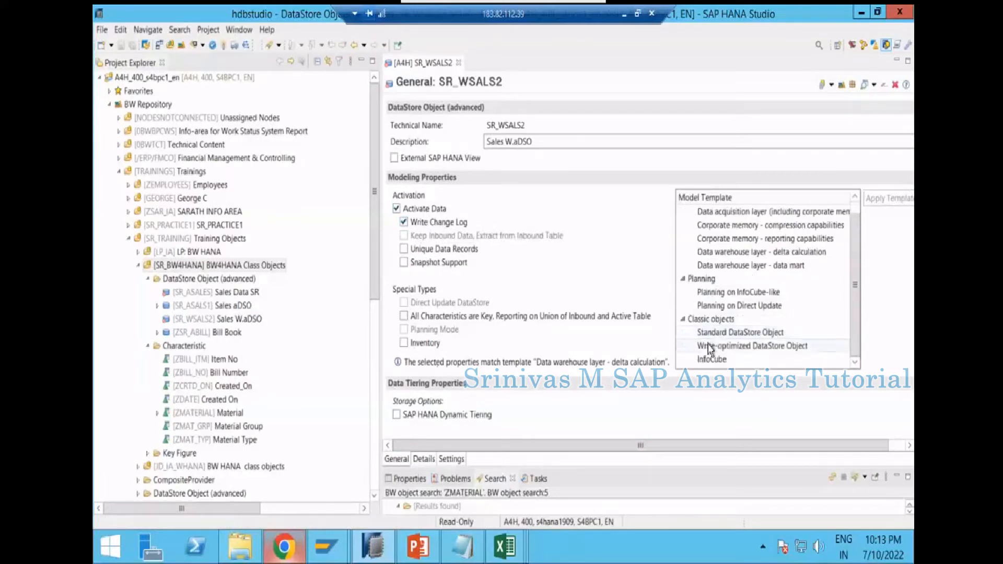
left_click(743, 348)
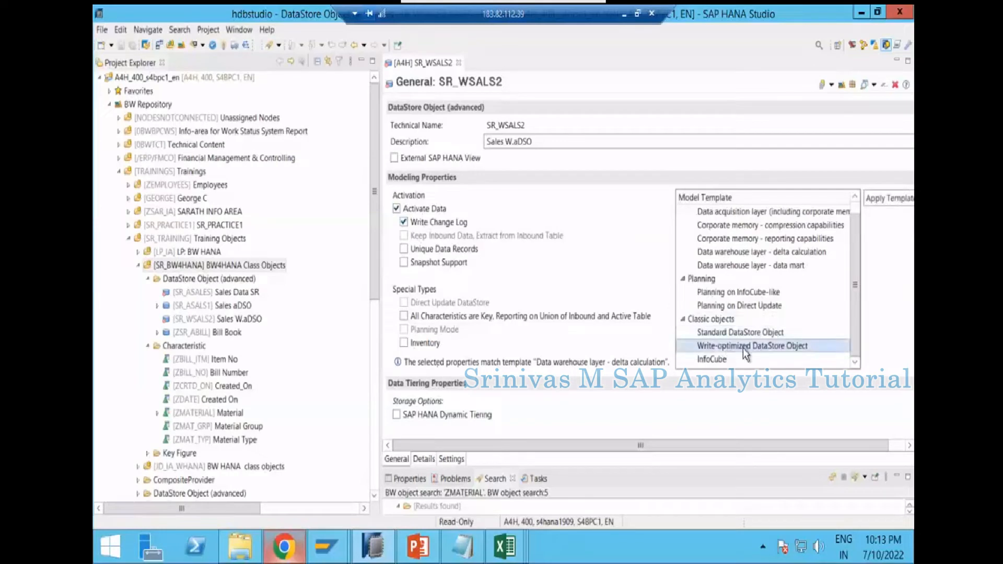
left_click(883, 202)
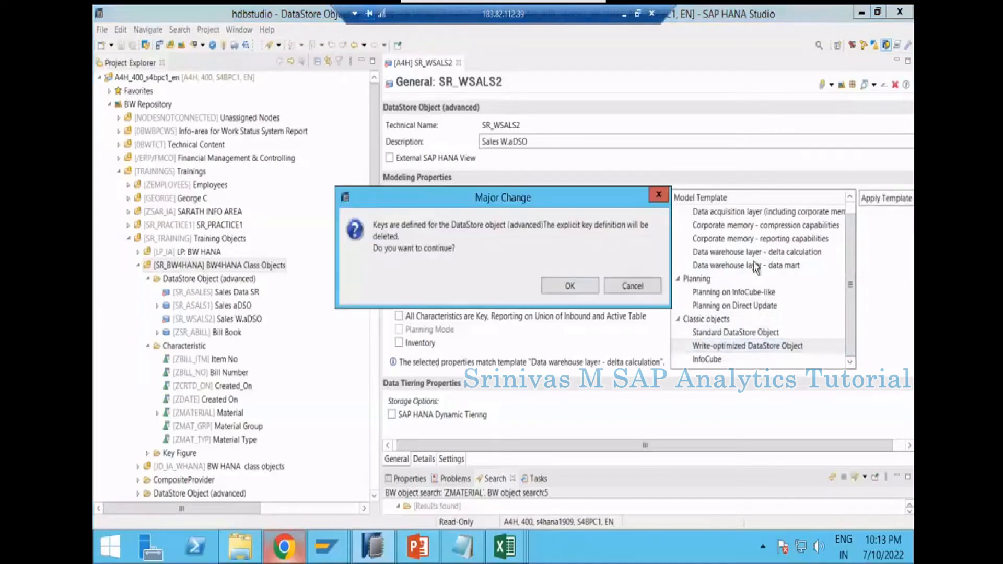
left_click(584, 289)
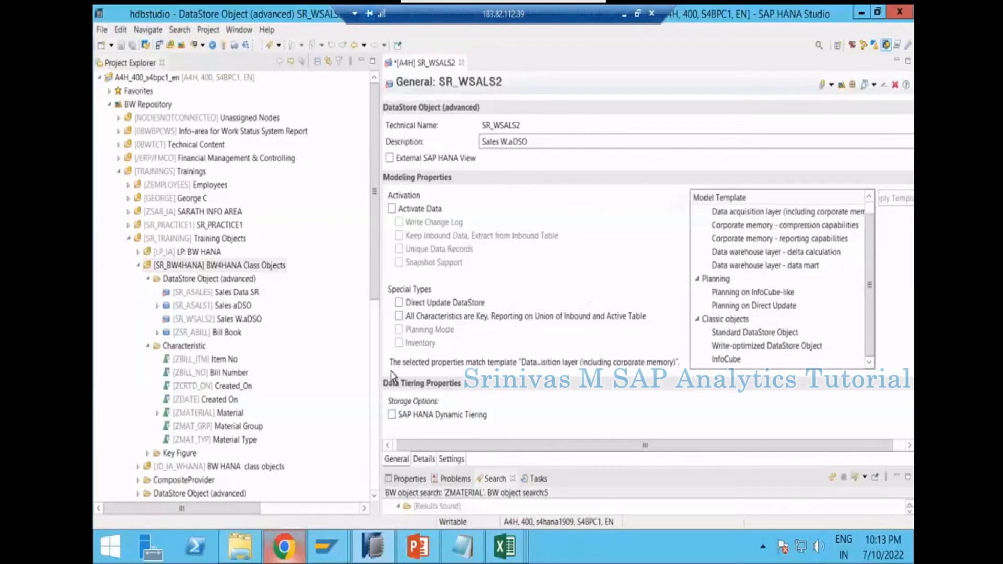
- Check the modeling properties and fields of SR_WSALS2, and activate the DataStore object
left_click(389, 446)
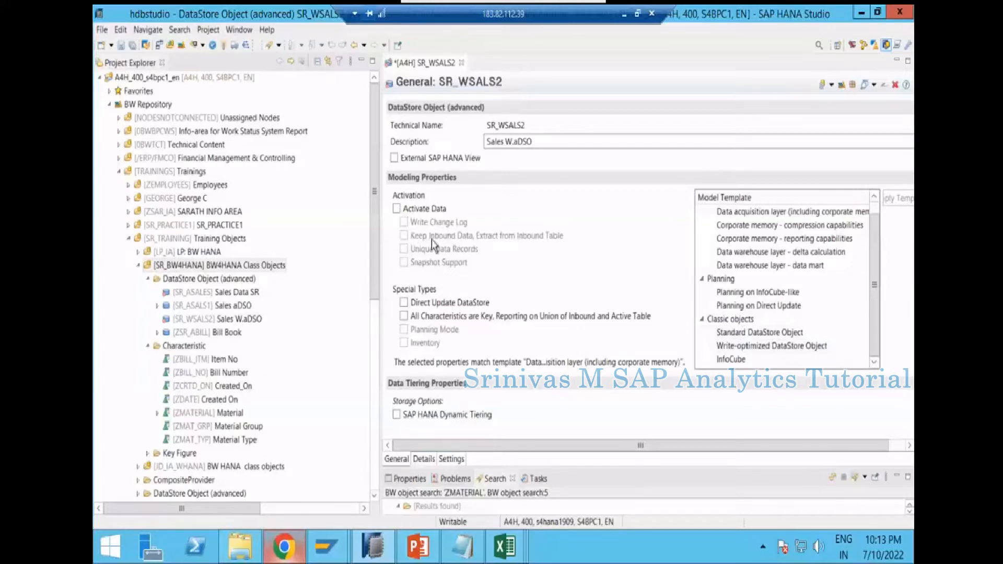
left_click(423, 459)
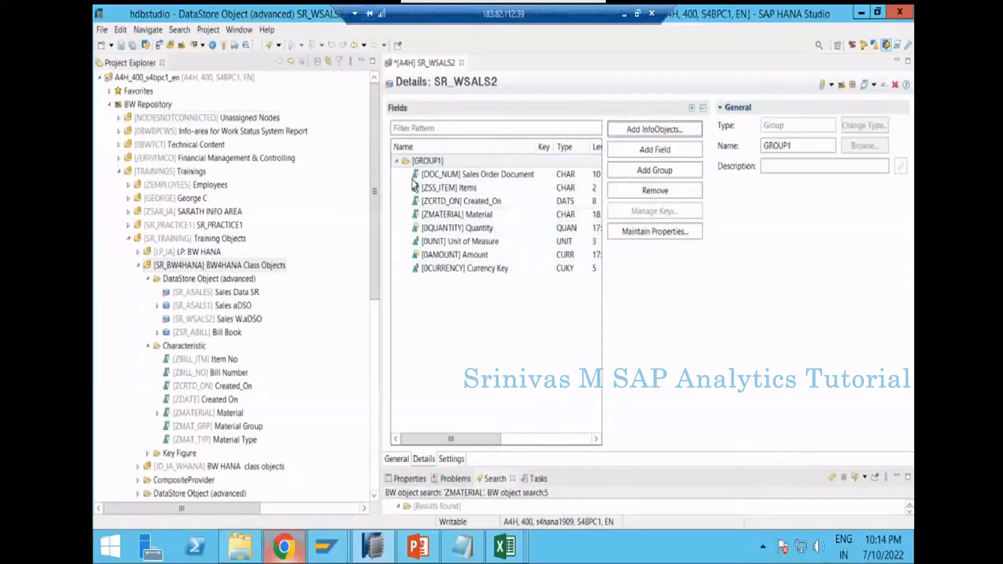
left_click(224, 45)
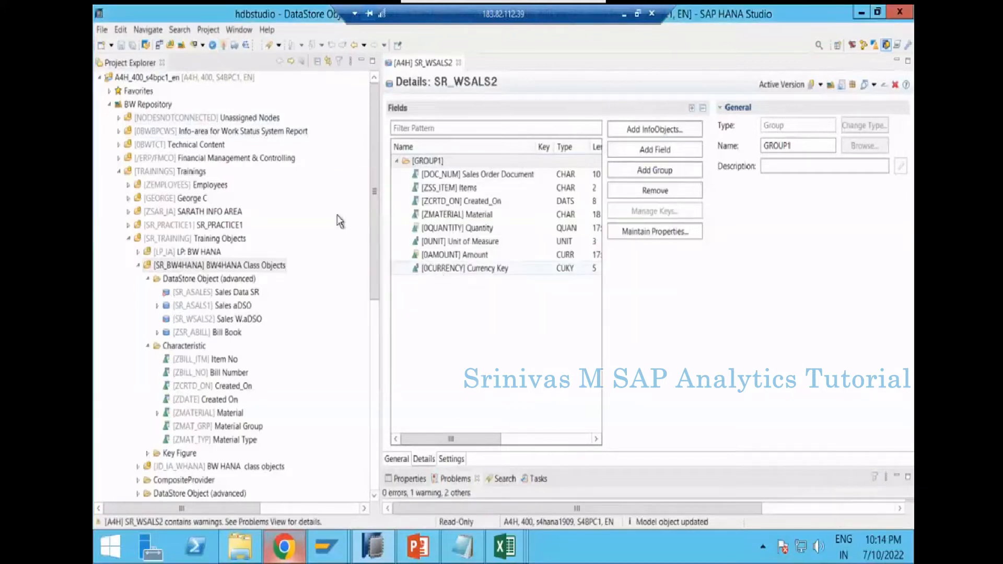
left_click(200, 320)
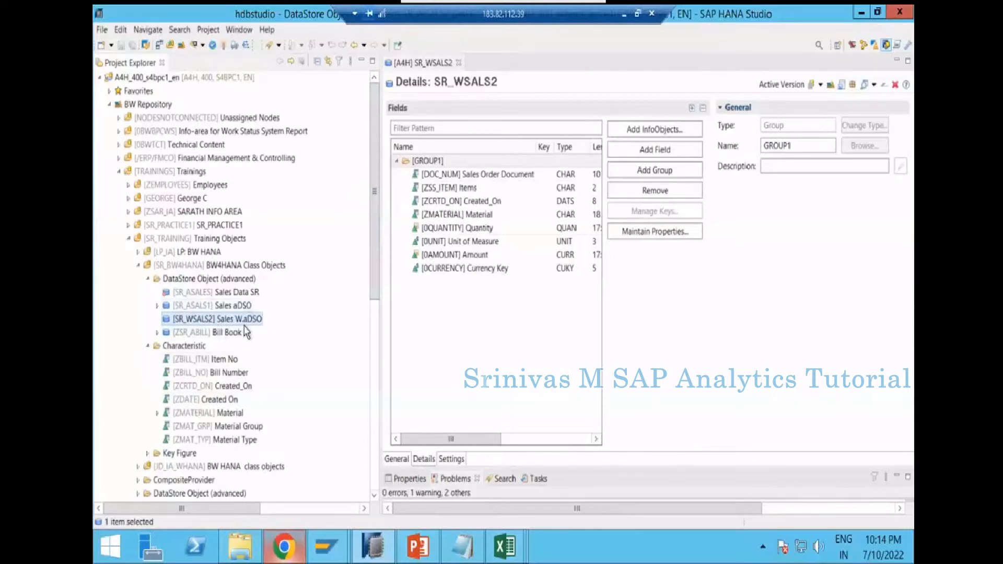
left_click(210, 307)
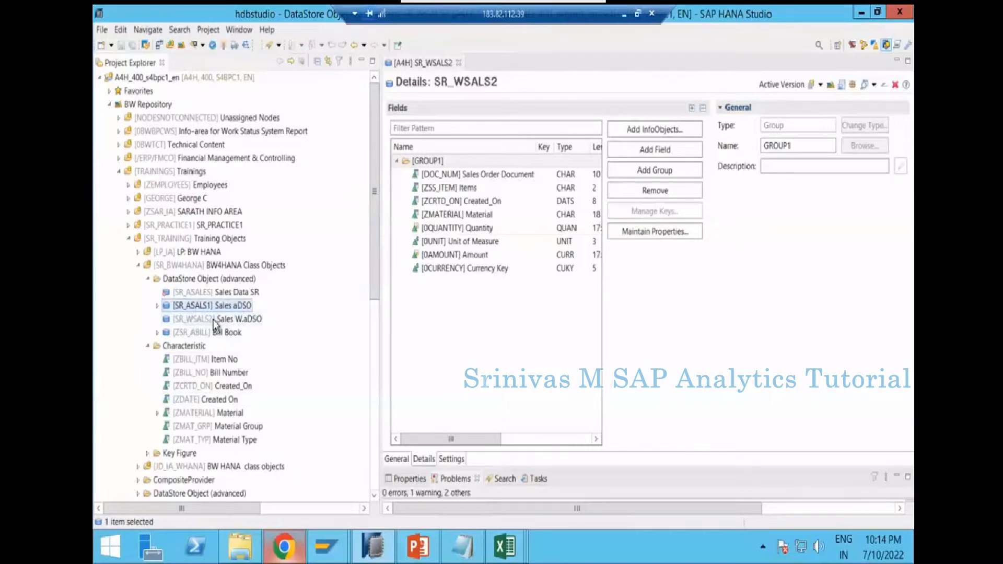
left_click(212, 320)
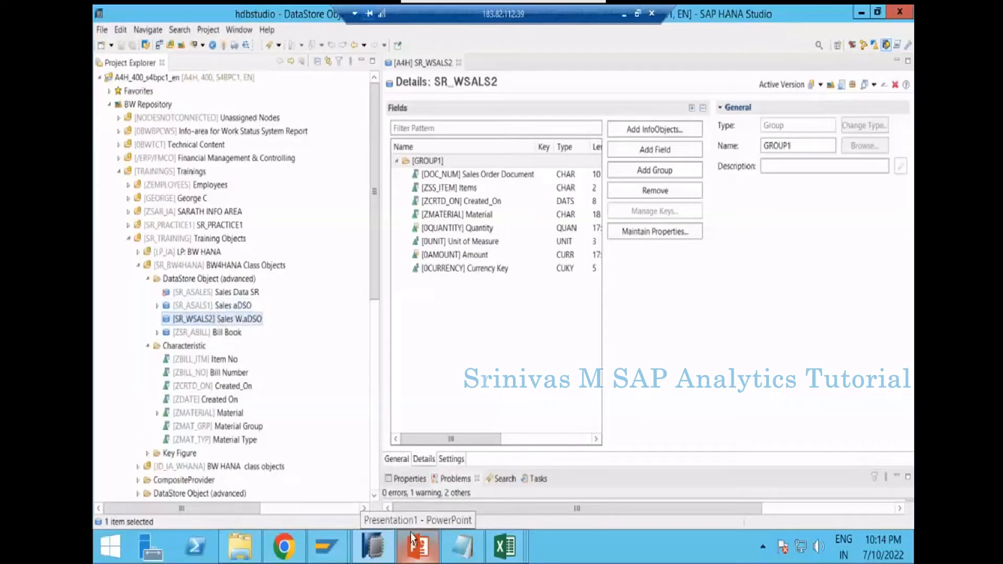
- Switch to the SAP GUI session and open the ABAP Dictionary in a new session
mouse_move(326, 546)
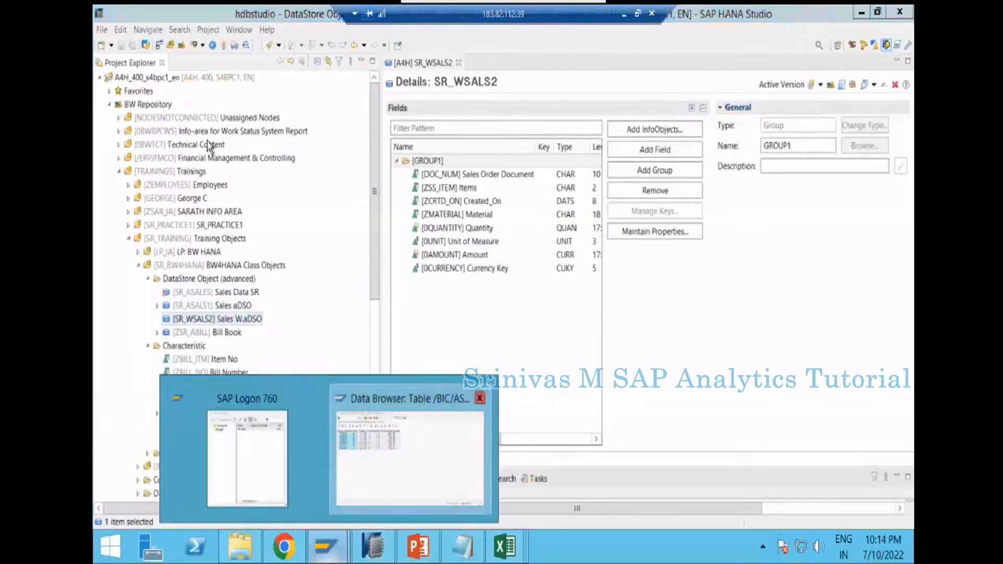
left_click(394, 468)
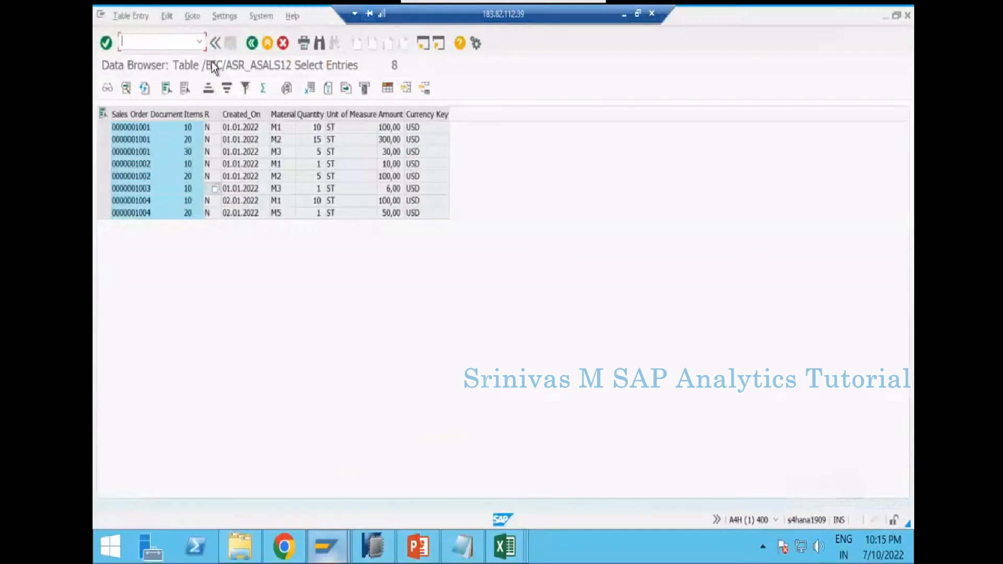
type("/nse16")
key("Return")
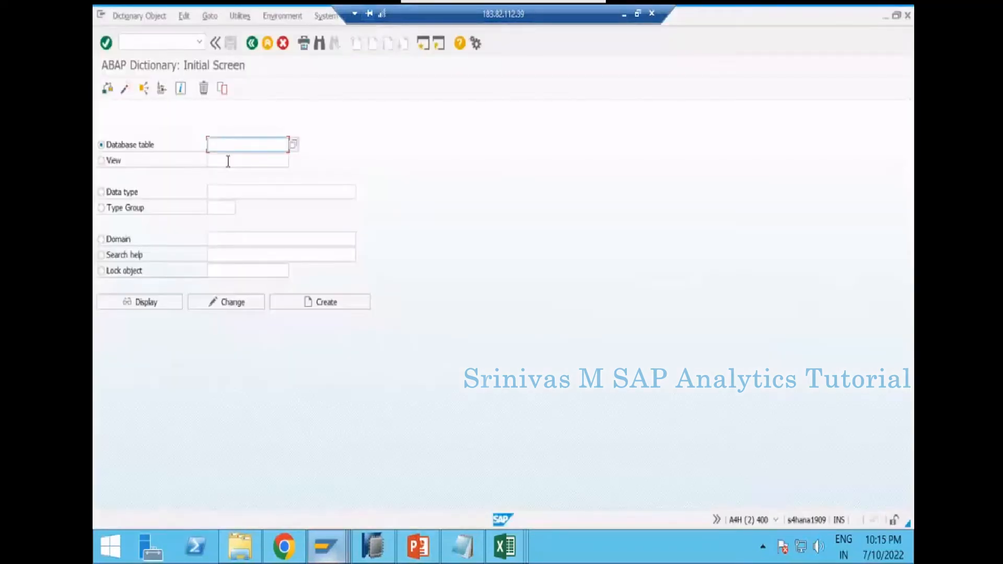
- Look up the database tables matching *SR_ASALS1*, taking the name from the Manage DataStore Object session, and close the hit list
type("**")
key("alt+Tab")
key("F3")
key("F3")
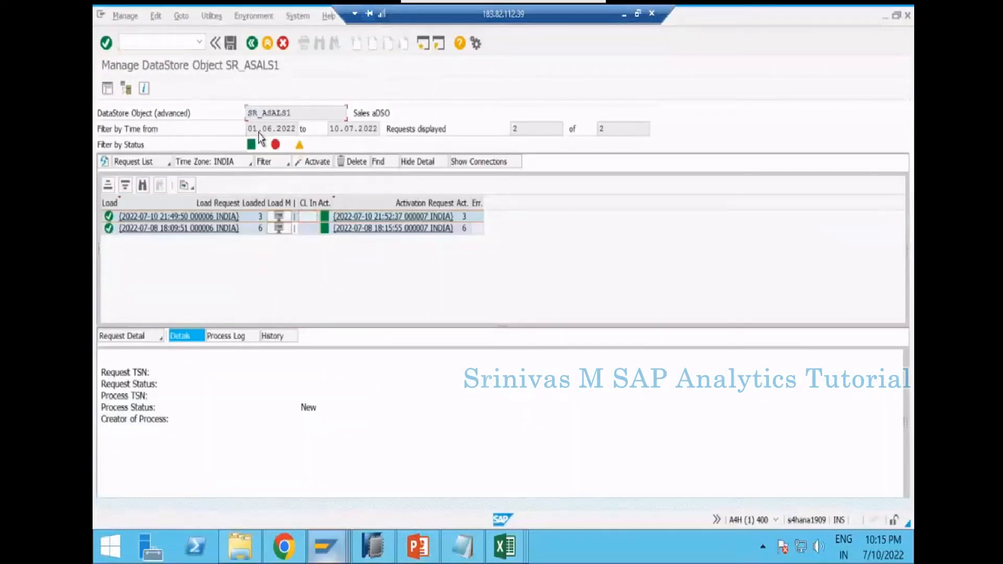
key("alt+Tab")
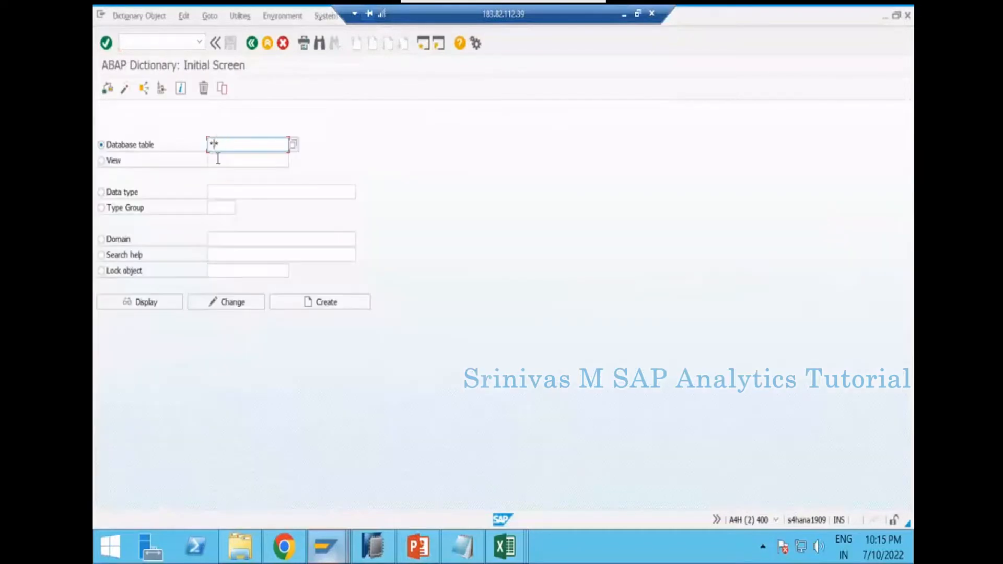
type("SR_ASALS1")
key("F4")
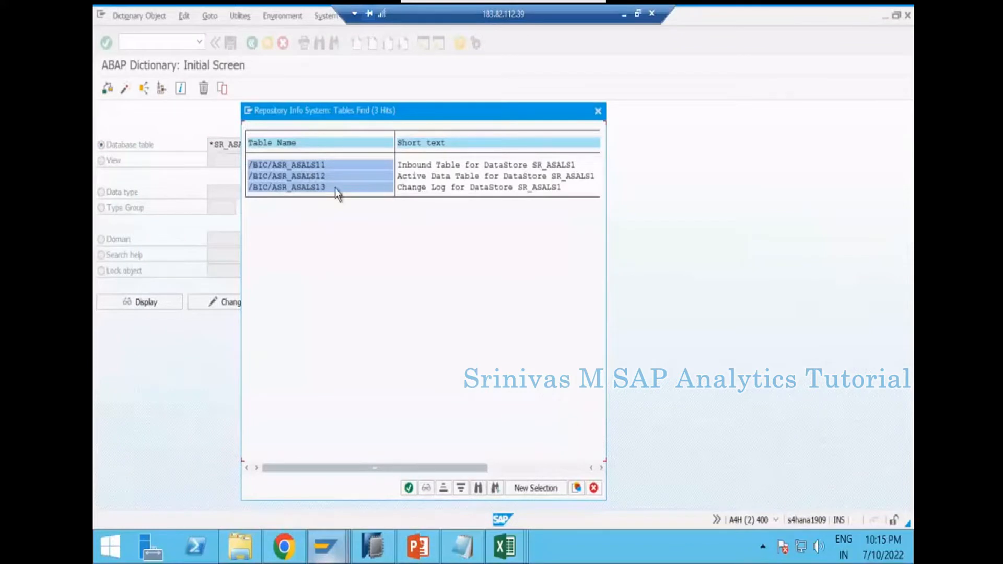
key("Escape")
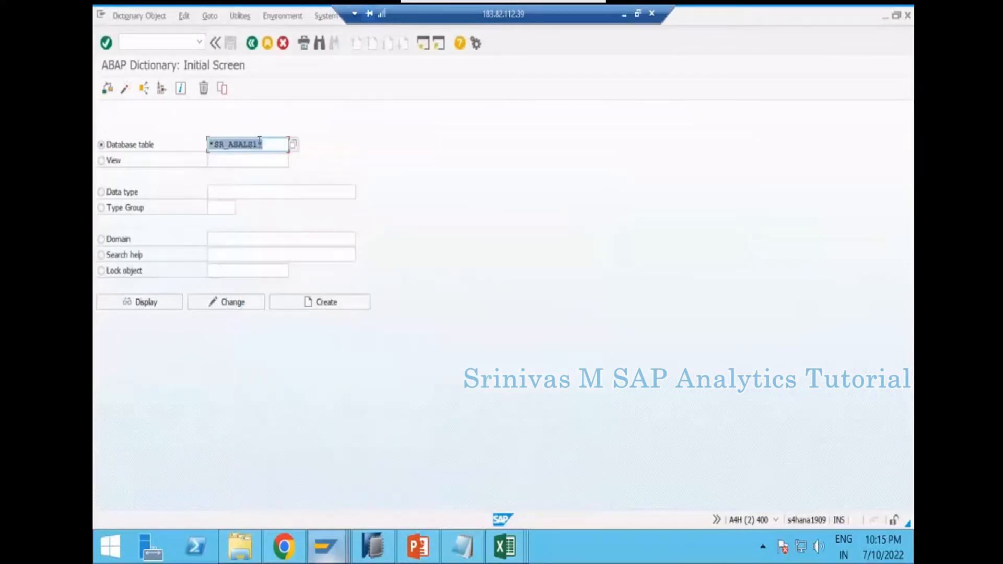
- Try to find database tables matching *SR_ASALS2*
left_click(260, 142)
key("F4")
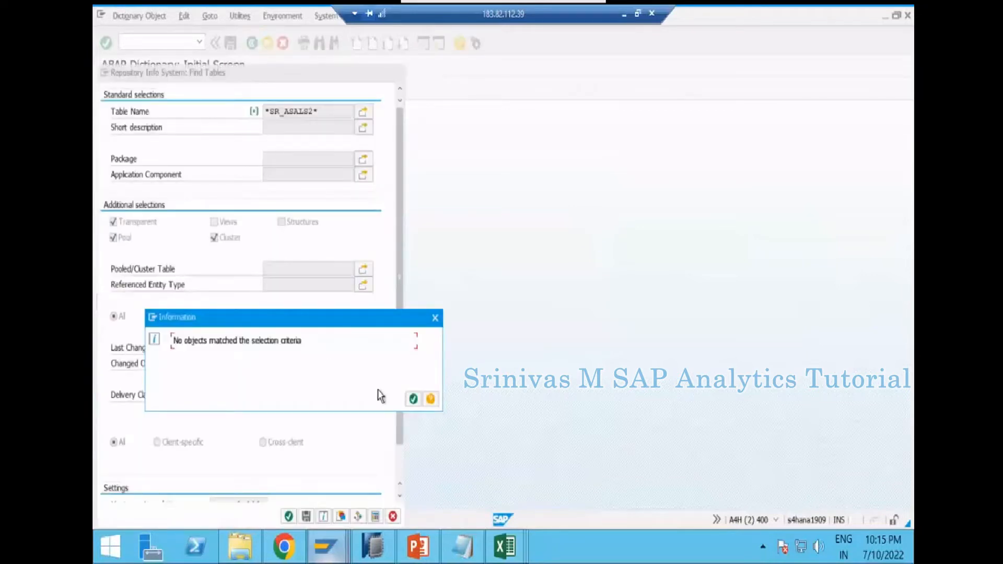
key("Return")
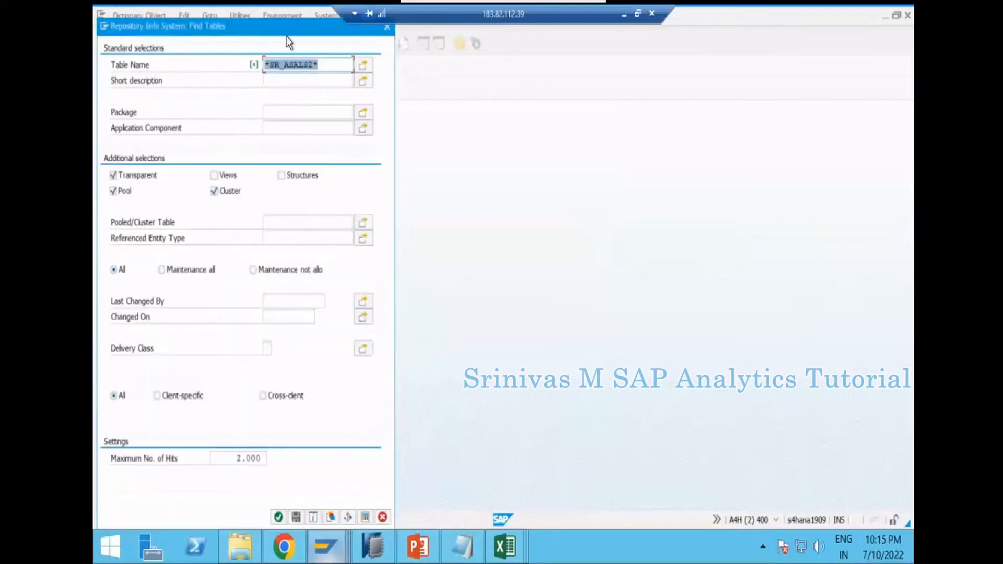
left_click(278, 517)
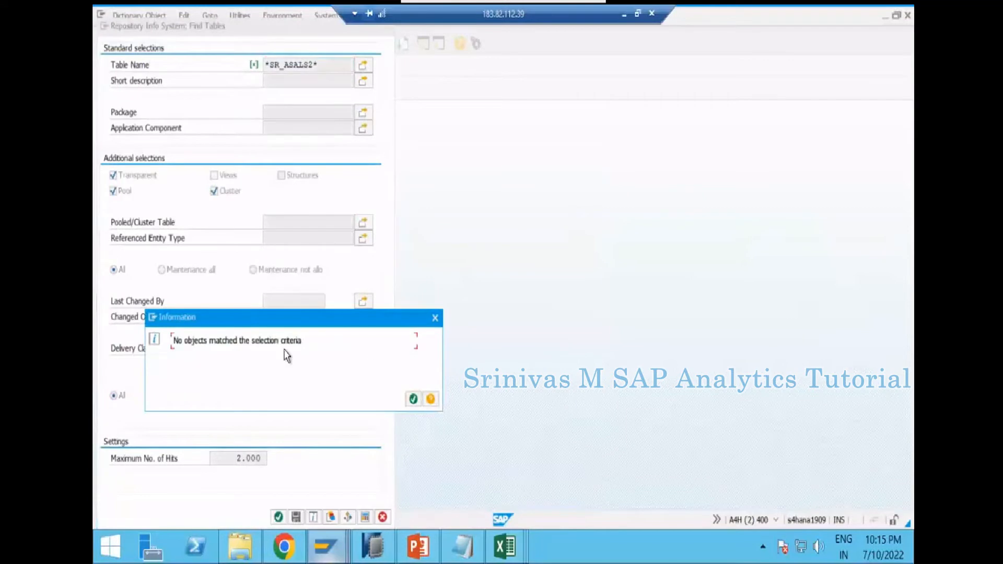
left_click(413, 400)
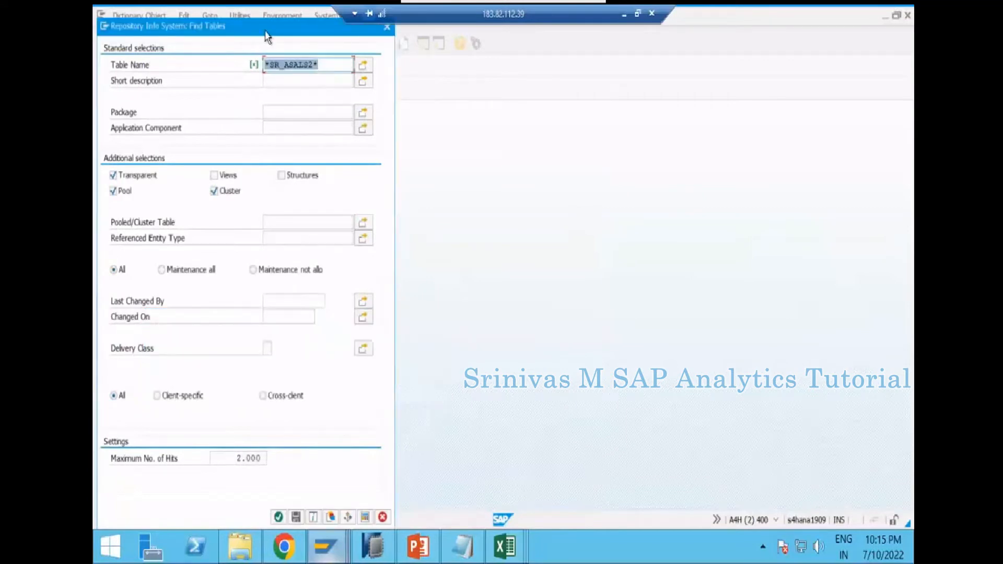
left_click(457, 103)
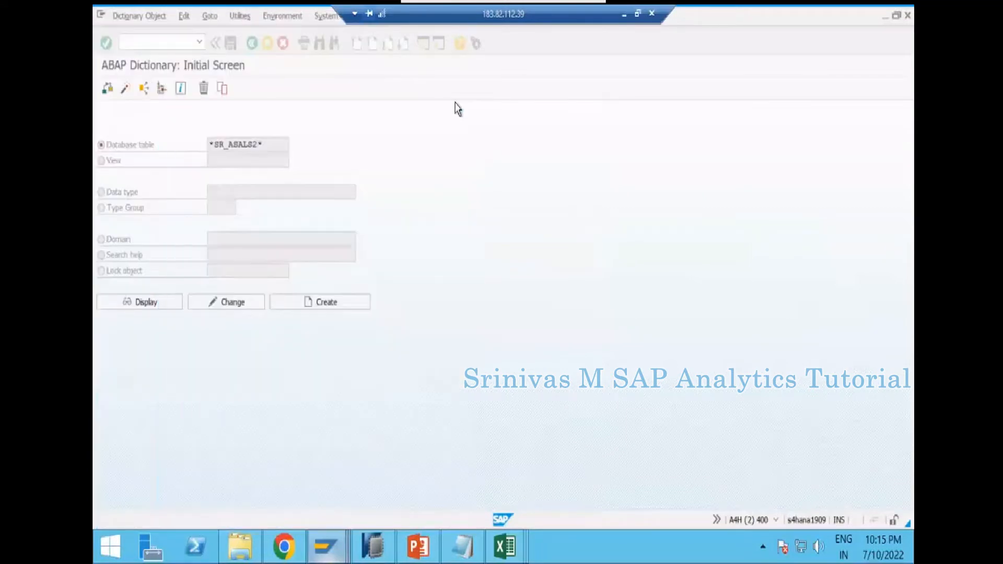
- Look up the database tables matching *SR_WSALS2*, review their names and short texts, and close the hit list
left_click(235, 143)
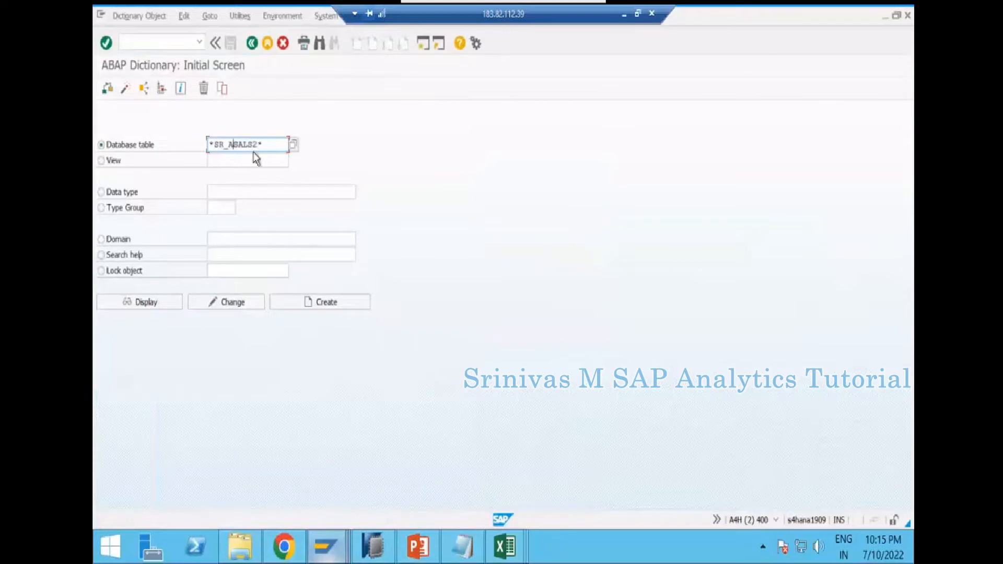
key("BackSpace")
type("W")
key("F4")
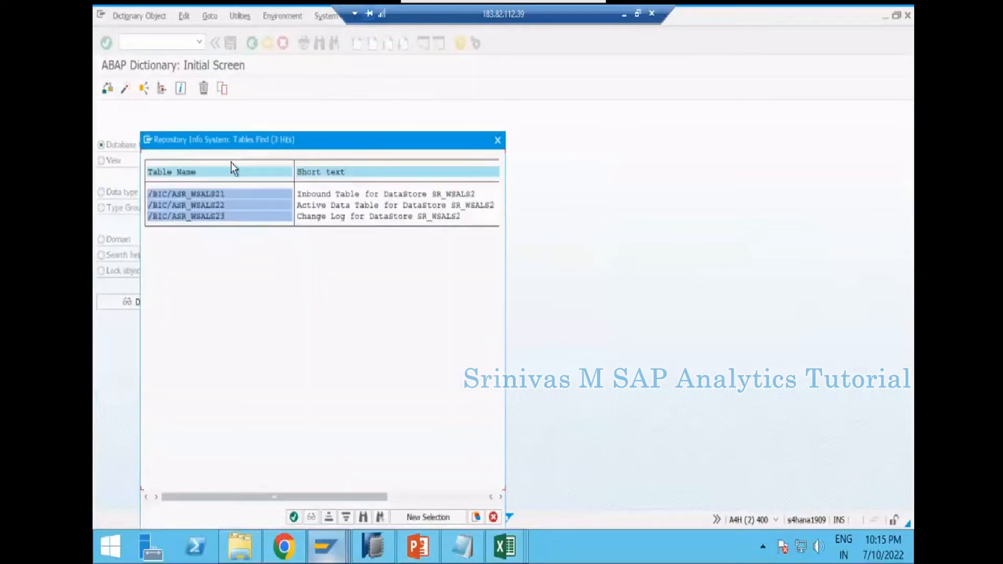
left_click_drag(233, 145, 413, 134)
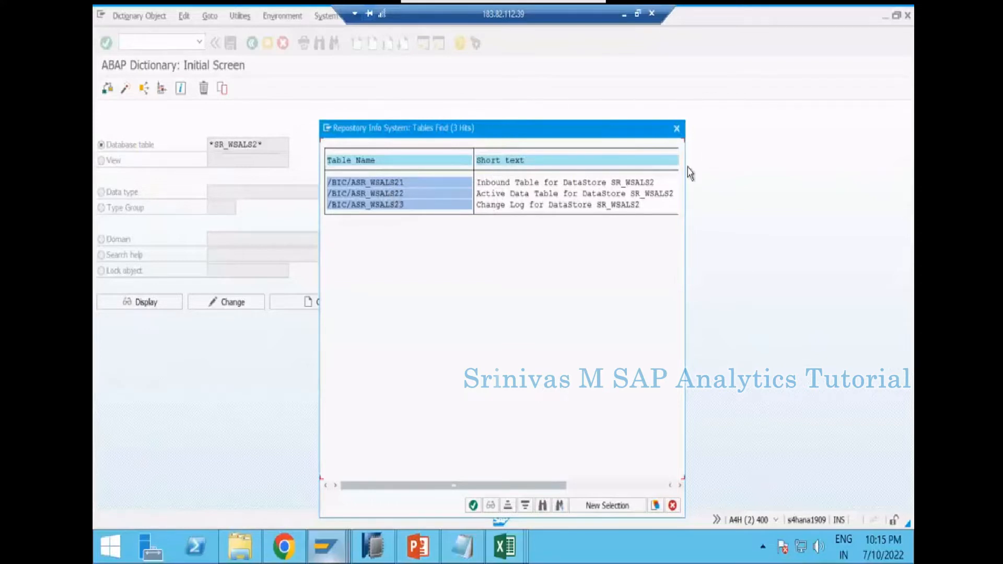
left_click(676, 129)
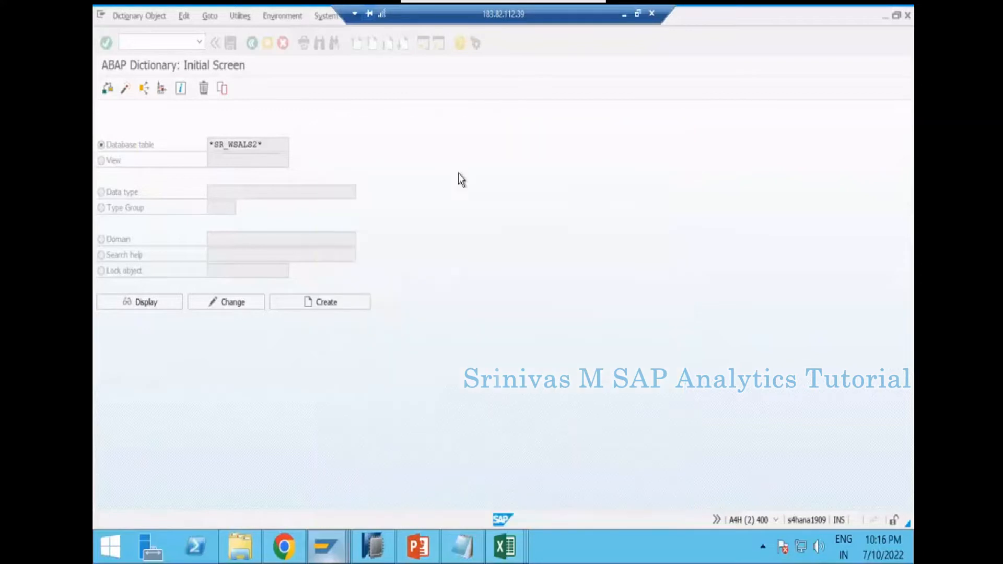
- Switch to SAP HANA Studio and check which DataSource feeds the transformation of the Sales aDSO SR_ASALS1
left_click(380, 550)
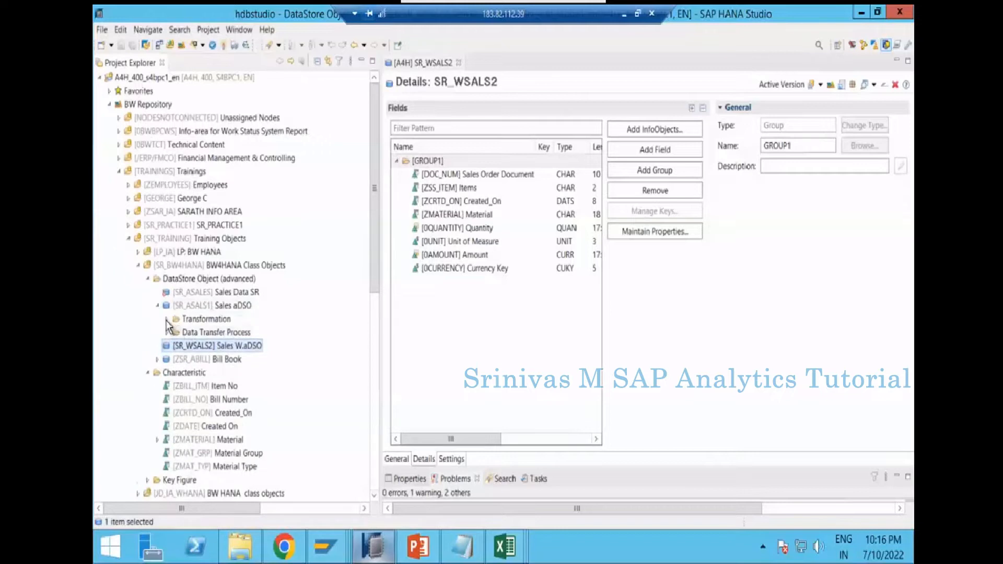
left_click(167, 319)
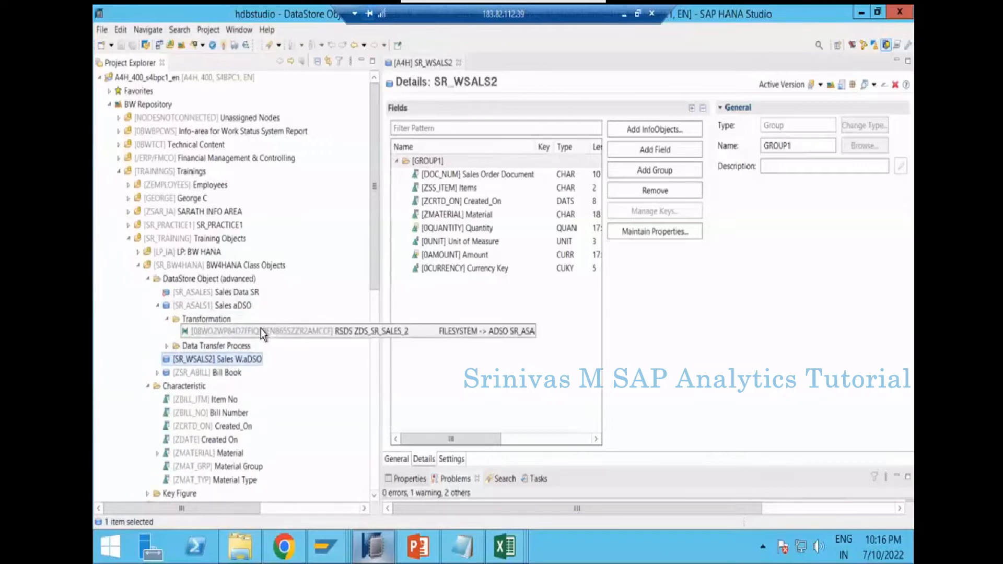
right_click(207, 362)
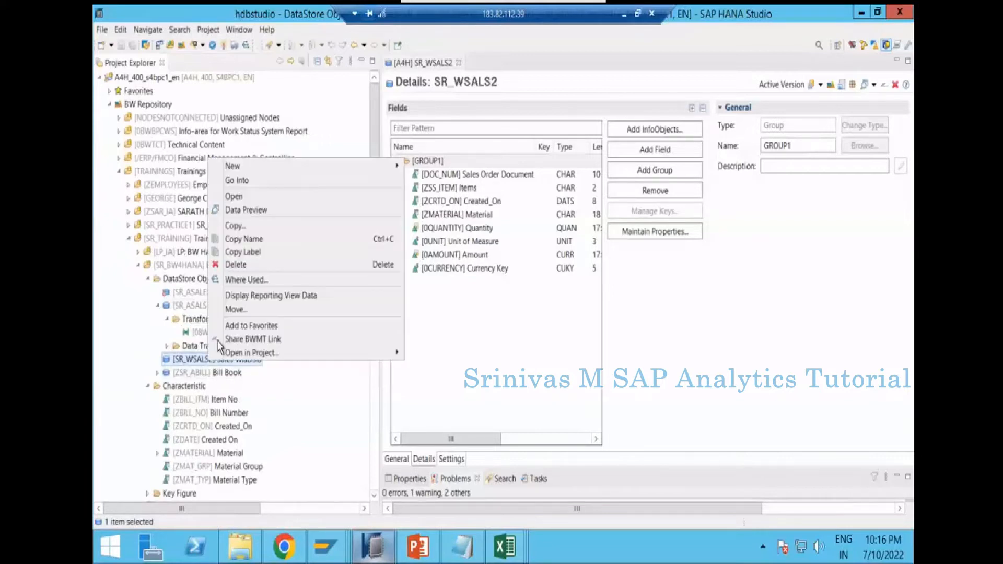
mouse_move(258, 165)
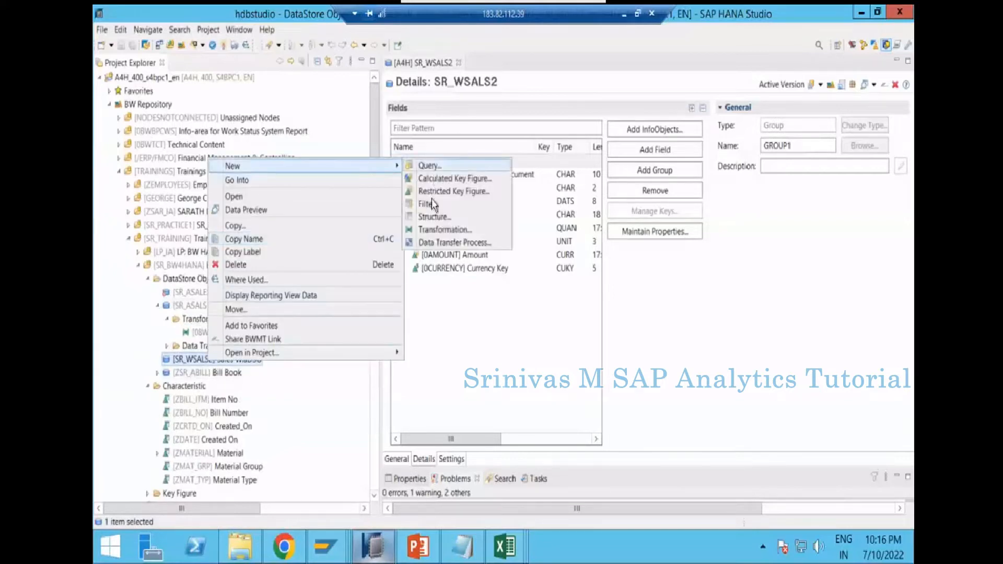
left_click(436, 230)
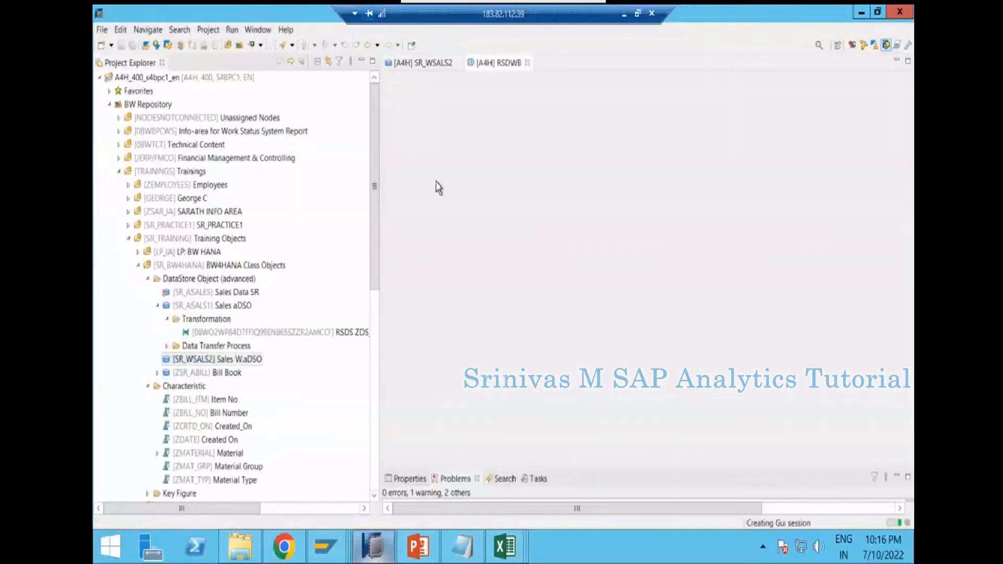
left_click(665, 442)
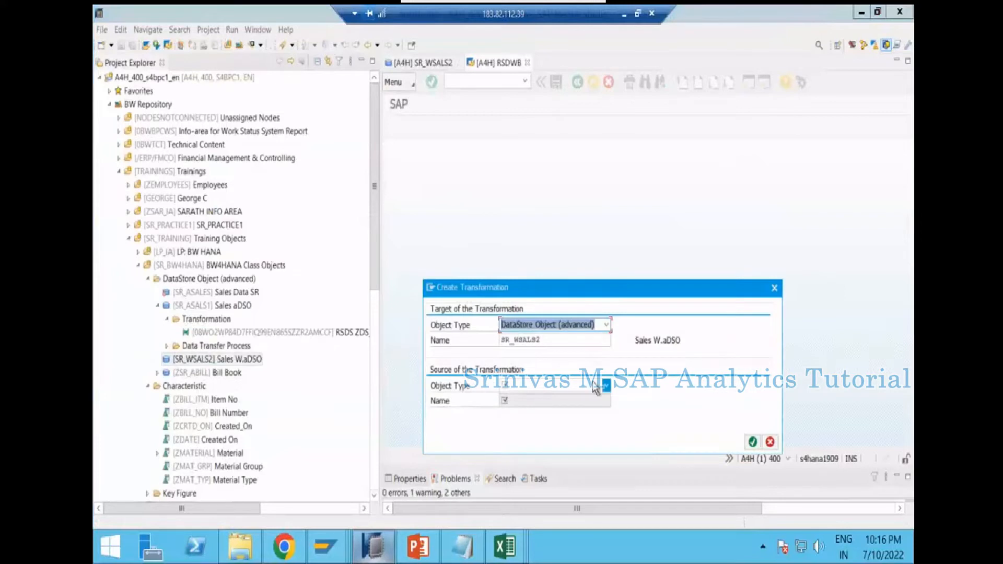
left_click(591, 386)
left_click(522, 401)
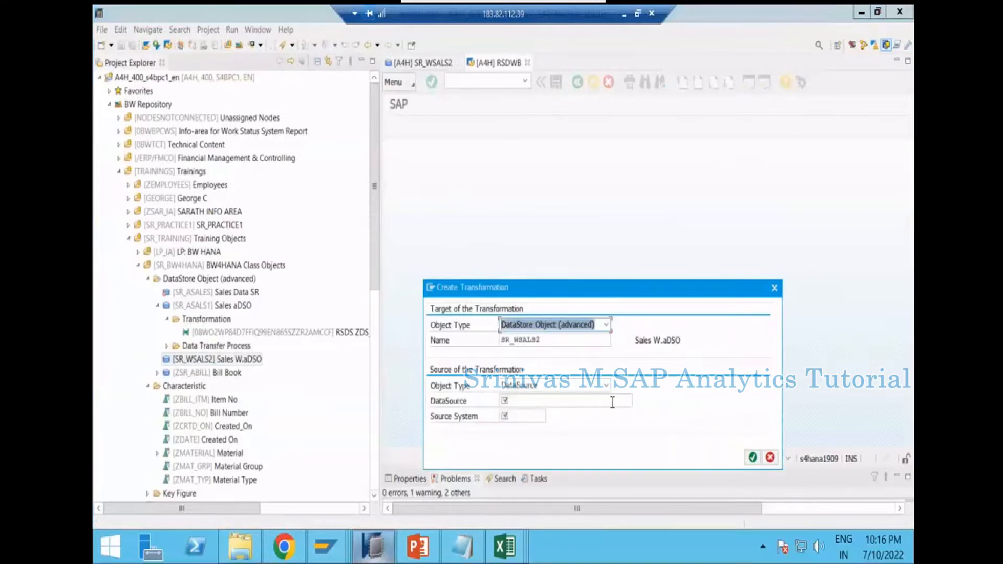
left_click(638, 401)
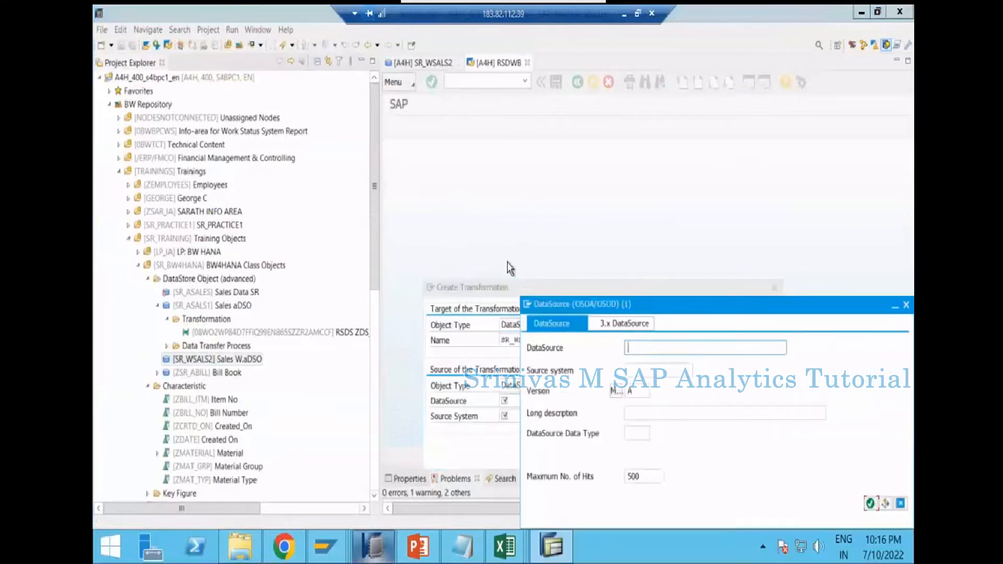
type("zs")
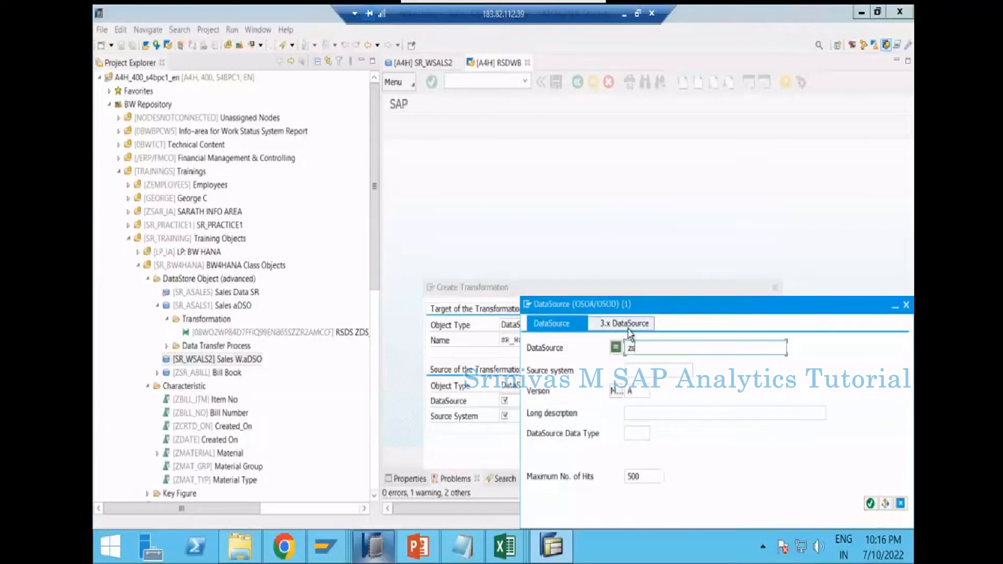
type("r_sales*")
key("Return")
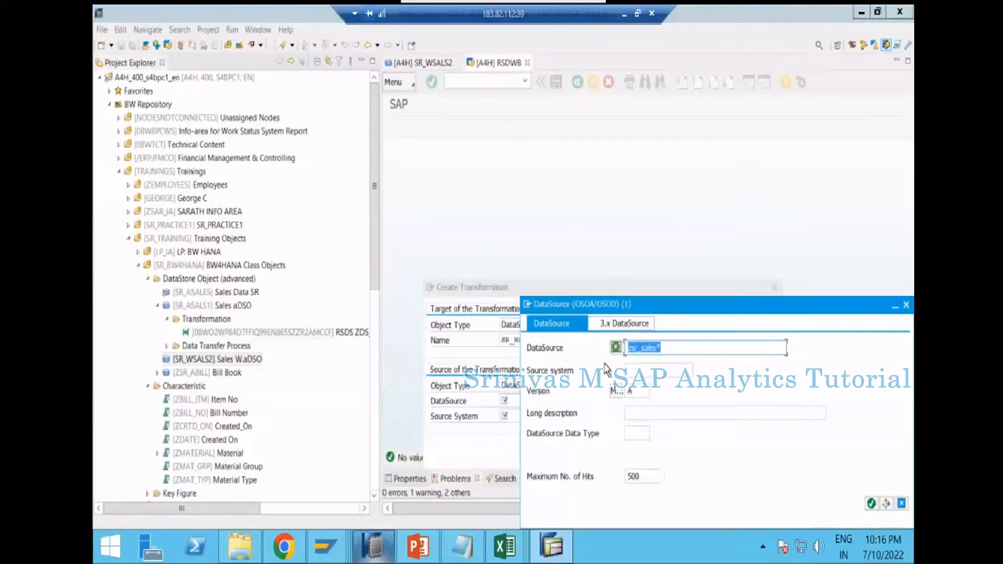
left_click(643, 354)
type("ds_")
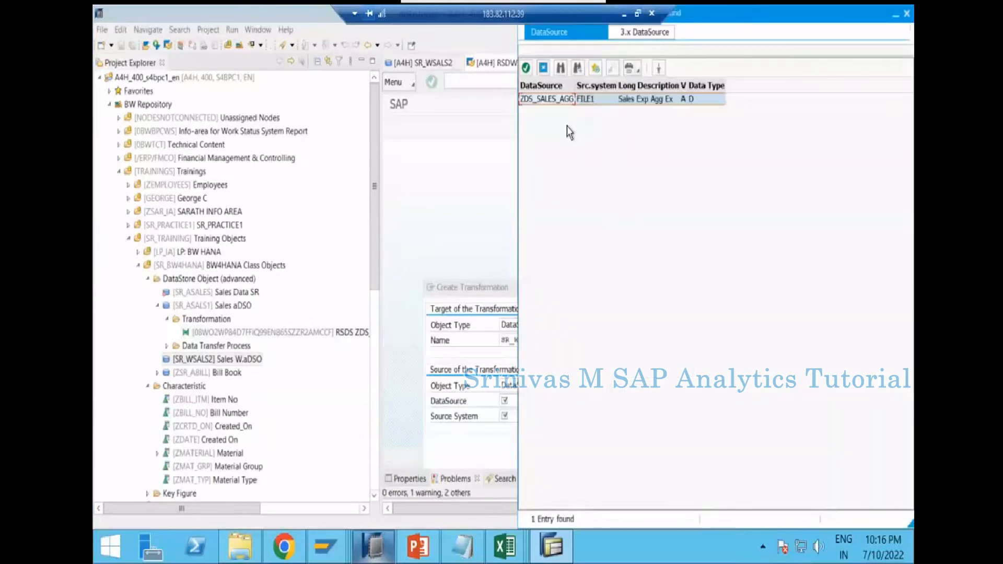
key("Escape")
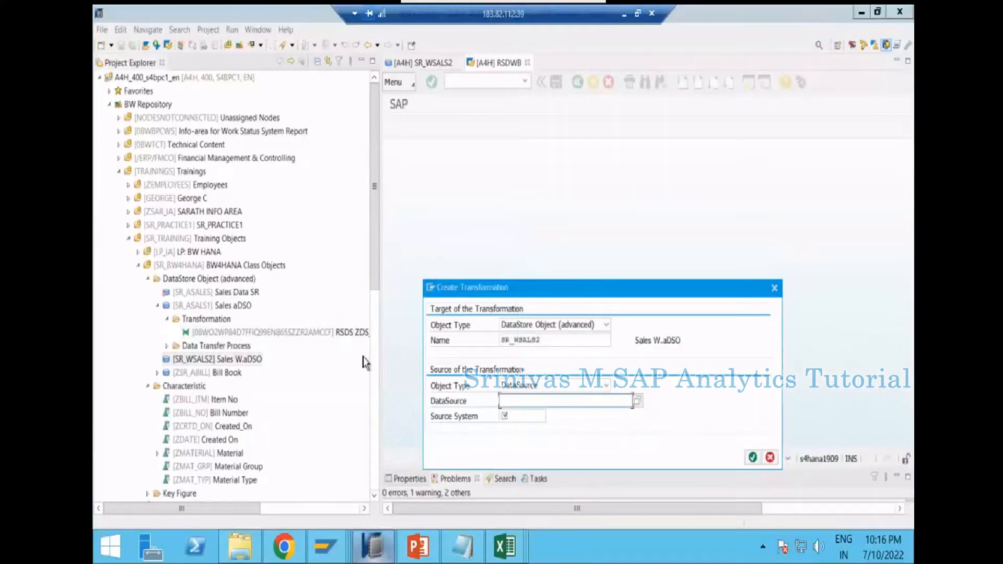
key("Escape")
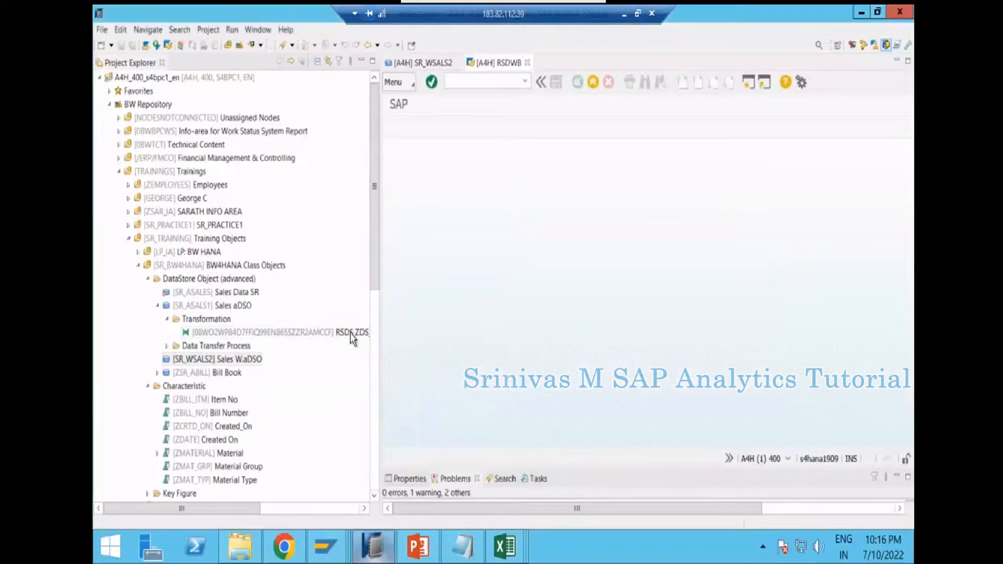
- Start creating a transformation into the Sales W.aDSO SR_WSALS2 and set its source object type to DataSource
right_click(209, 359)
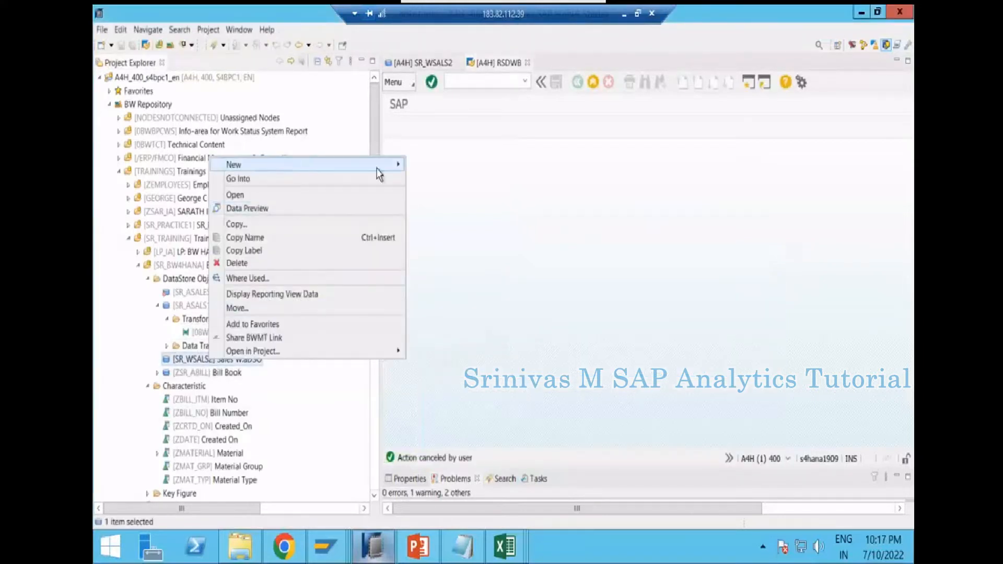
mouse_move(378, 172)
left_click(442, 229)
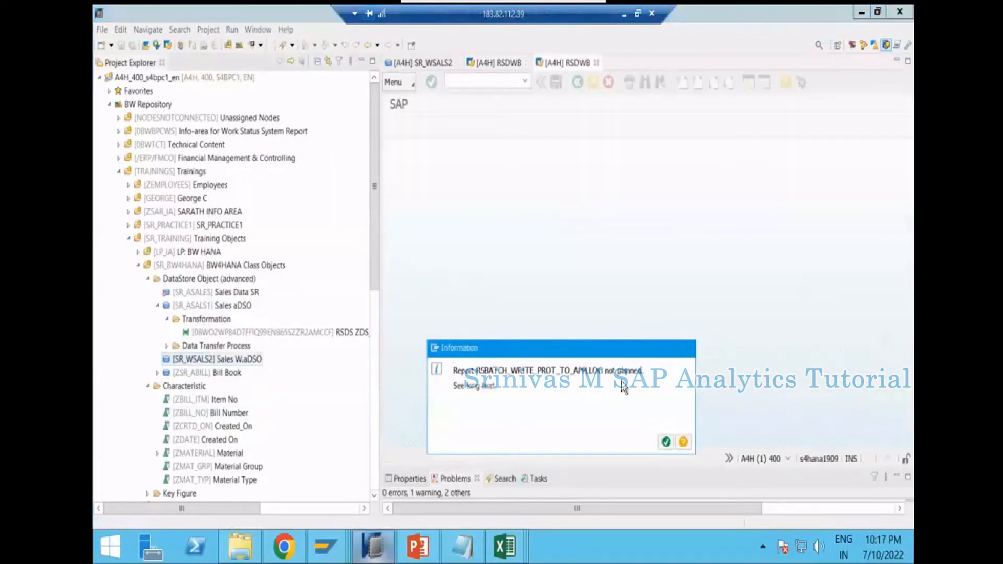
key("Return")
left_click(520, 386)
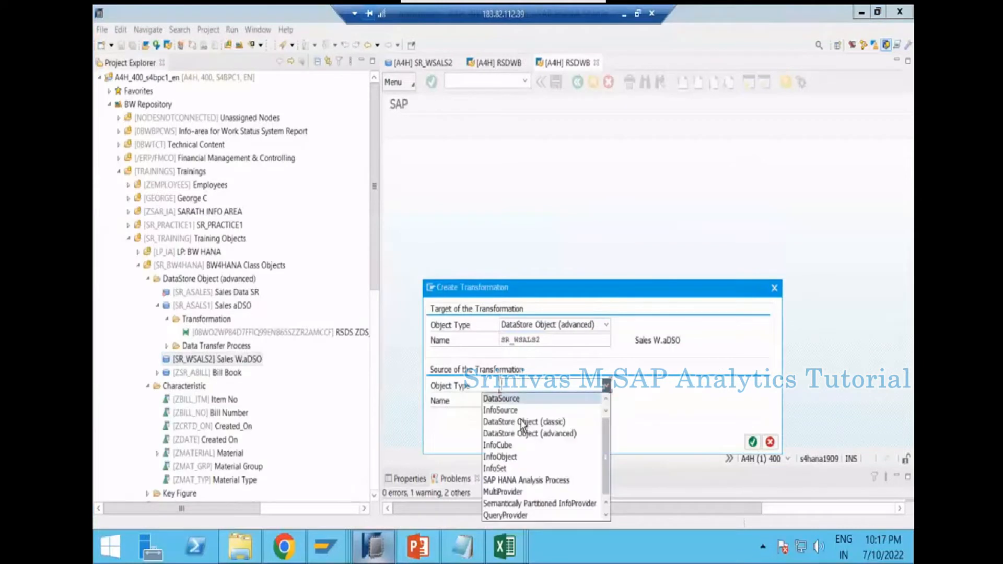
left_click(521, 398)
left_click(519, 401)
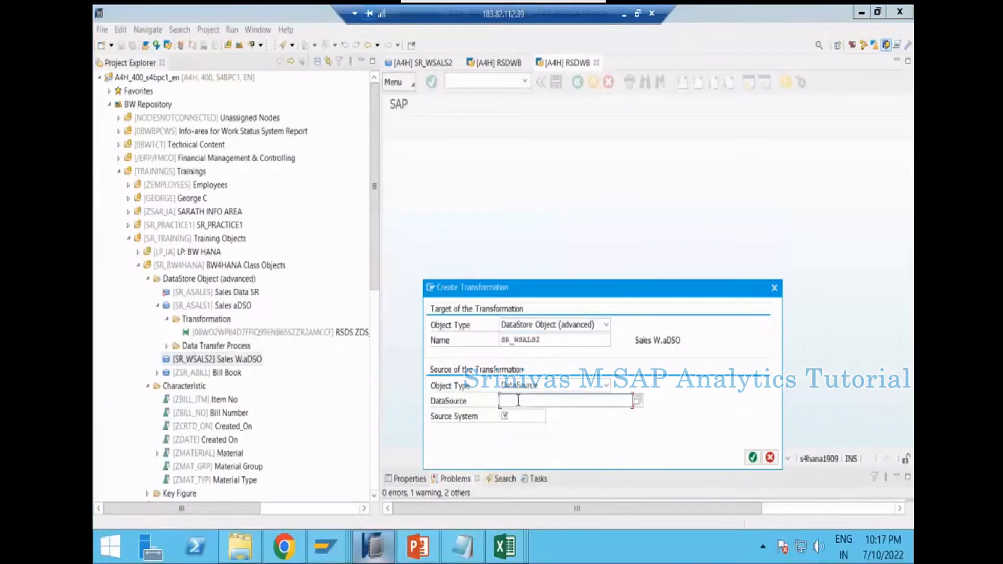
- Choose DataSource ZDS_SR_SALES_2 from source system FILESYSTEM as the transformation's source and generate the rule proposal
type("zds_s")
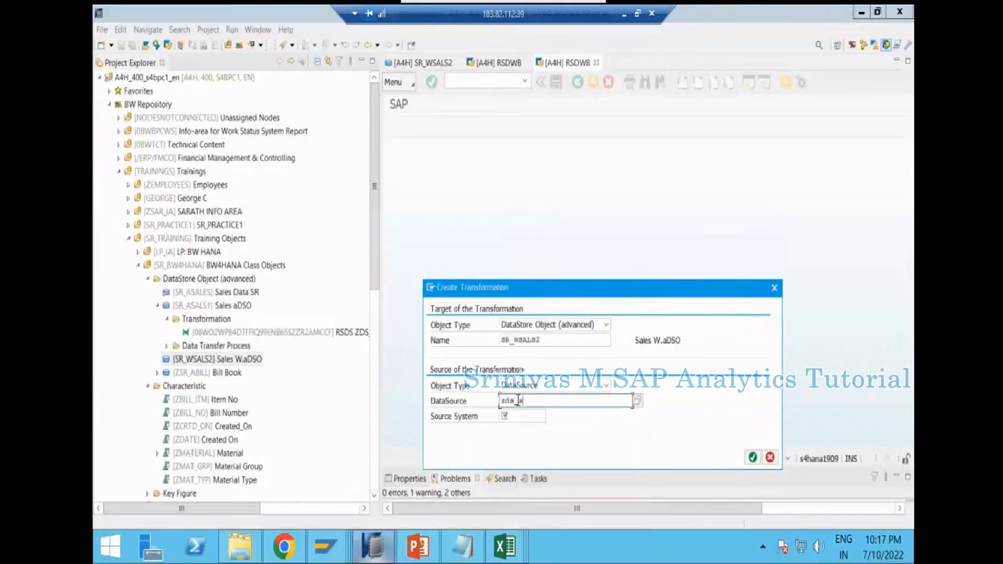
type("r_sa")
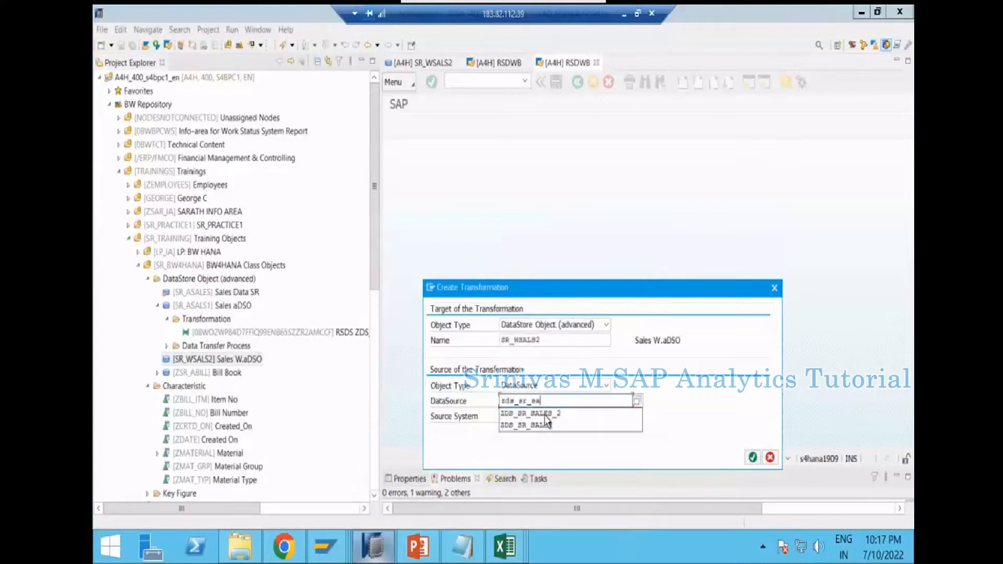
left_click(545, 414)
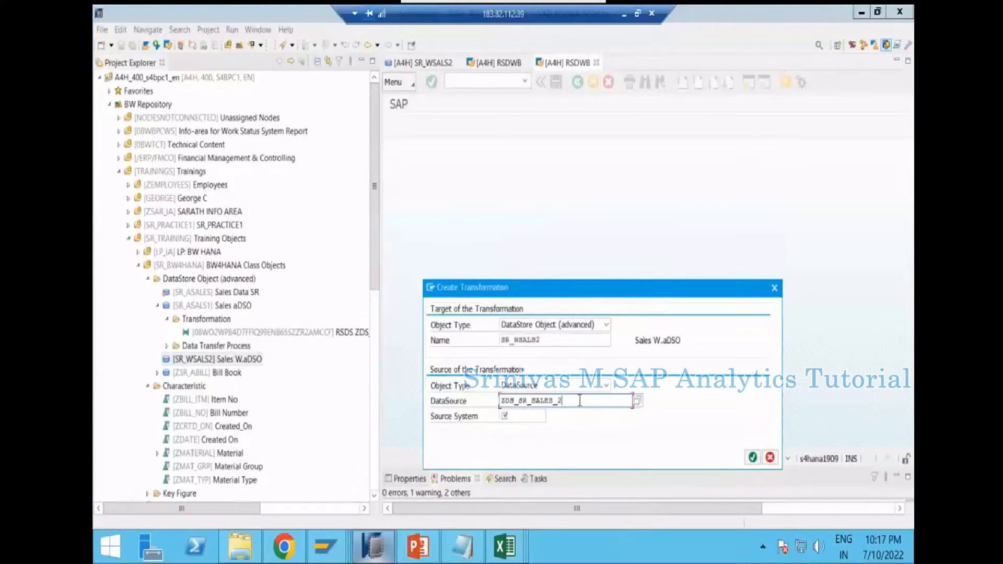
left_click(639, 402)
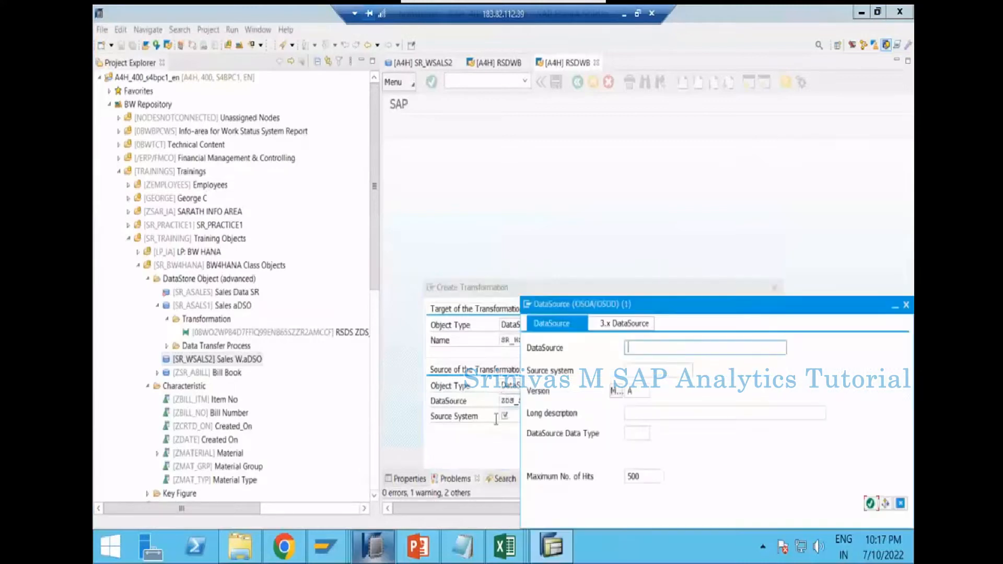
type("zsr_sa*")
key("Return")
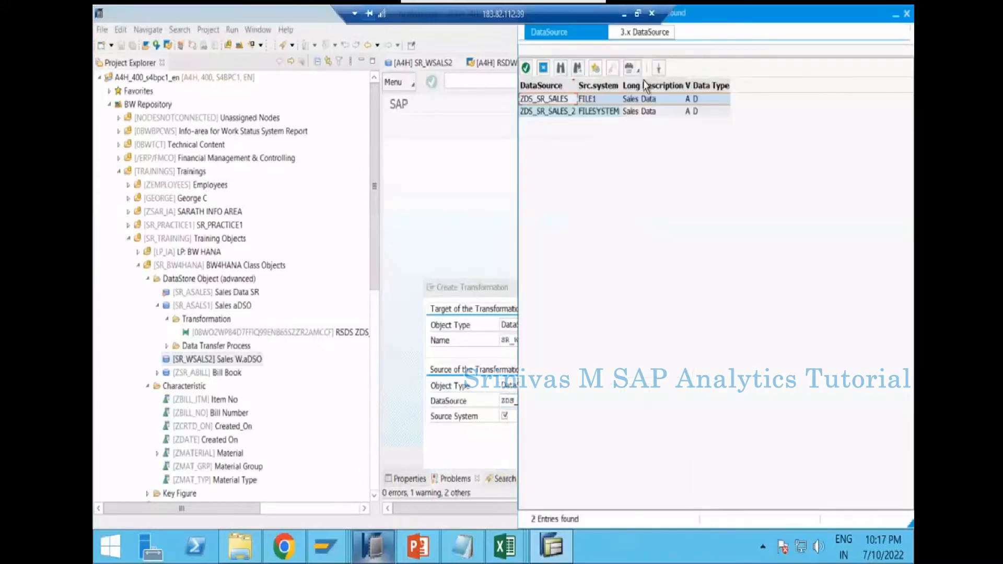
double_click(589, 111)
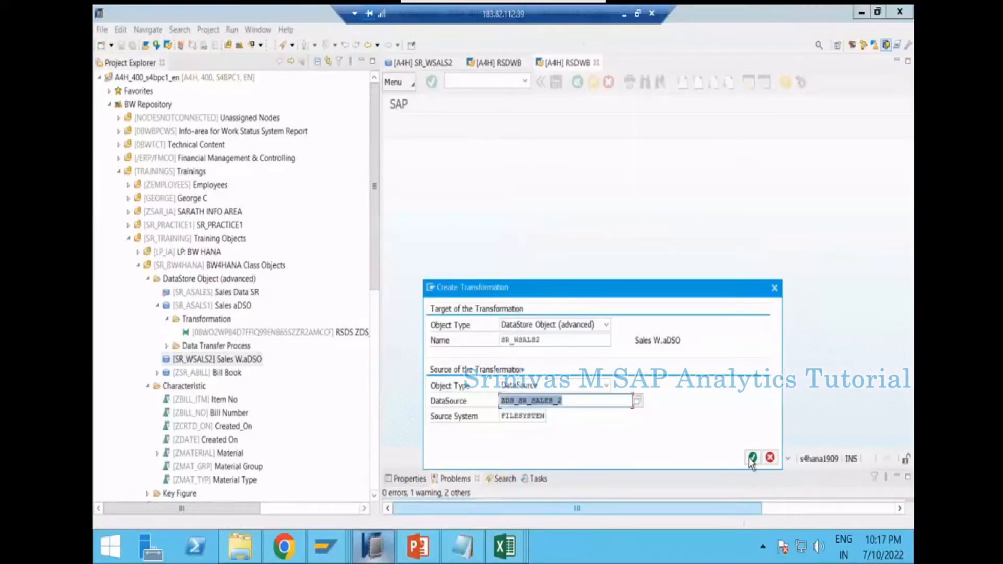
left_click(752, 458)
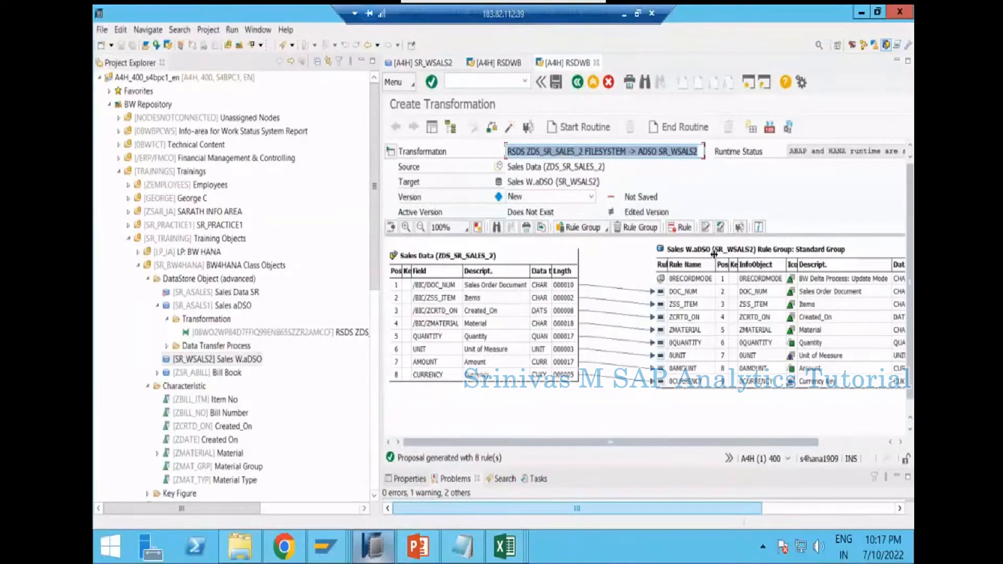
- Review the proposed field mapping into SR_WSALS2, including the 0RECORDMODE rule, and activate the transformation
left_click_drag(694, 252, 684, 249)
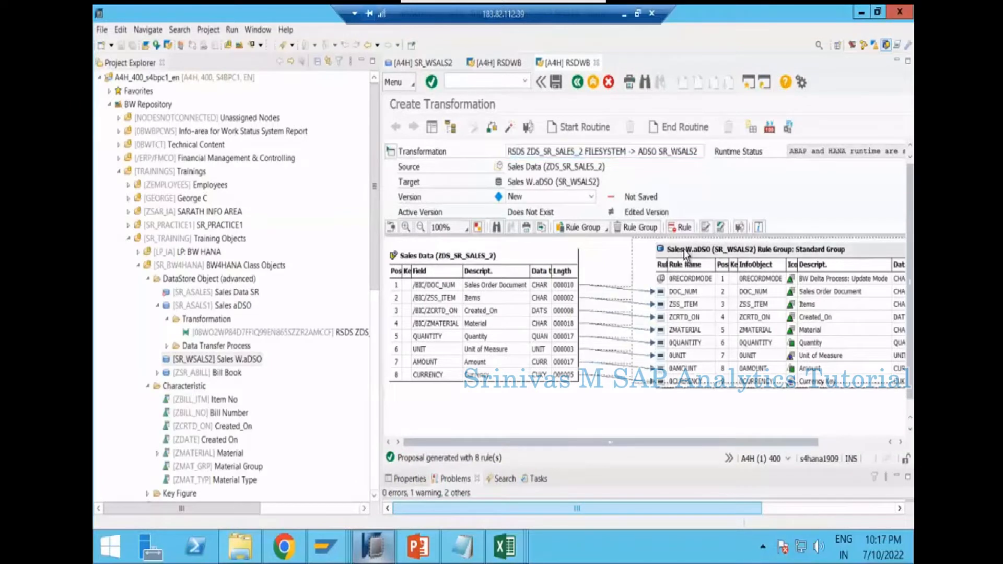
left_click(662, 281)
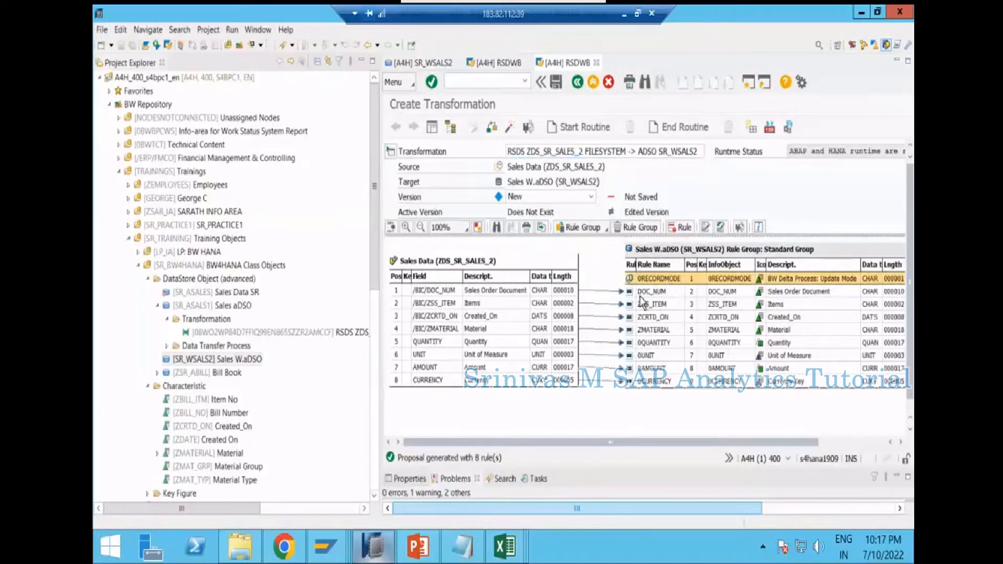
left_click(599, 228)
left_click(670, 300)
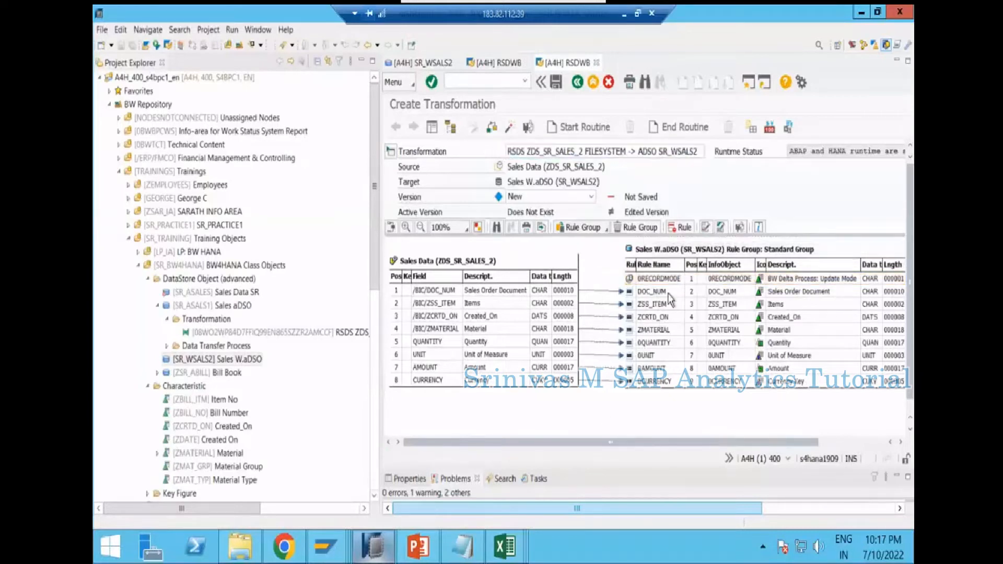
left_click(456, 380)
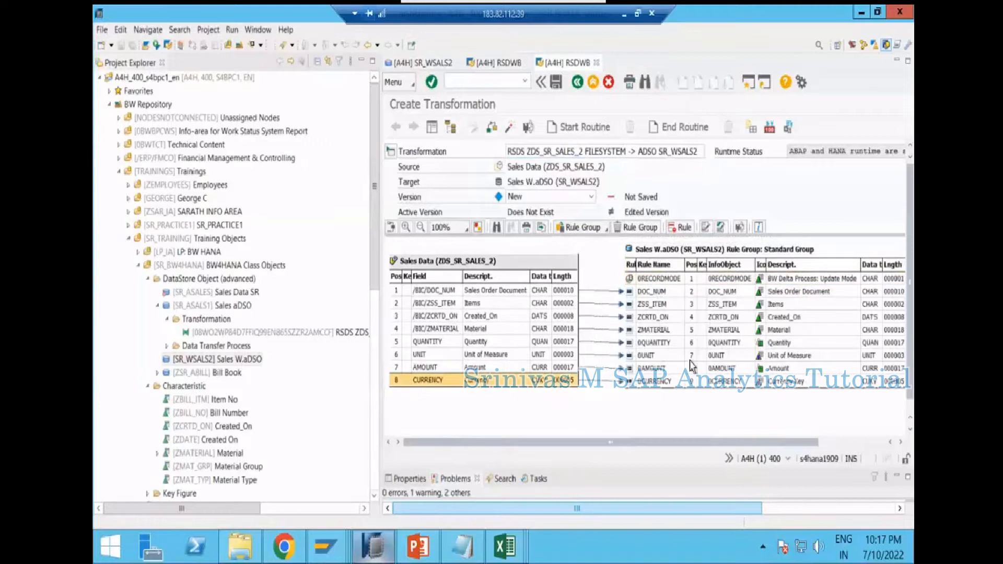
left_click(658, 279)
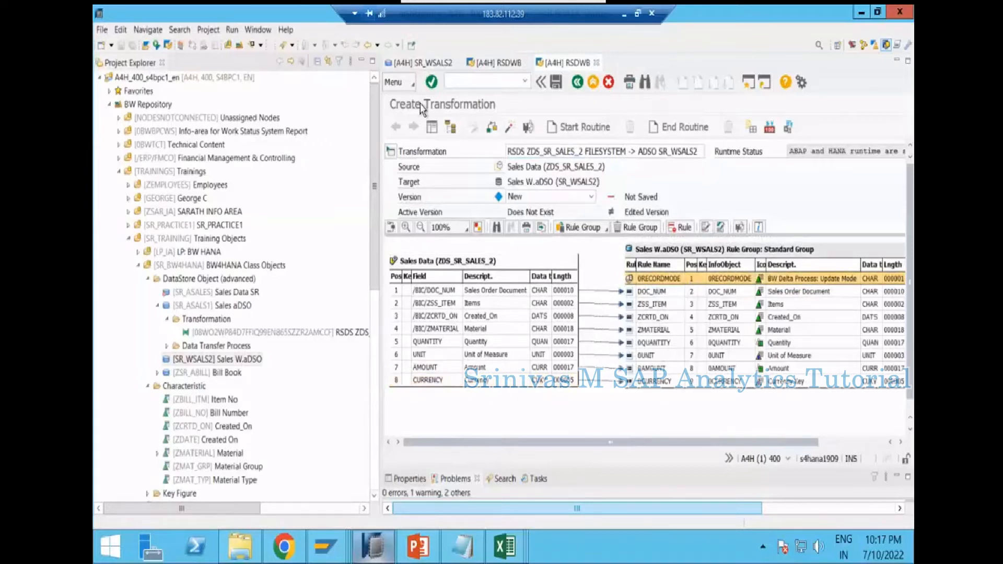
left_click(511, 133)
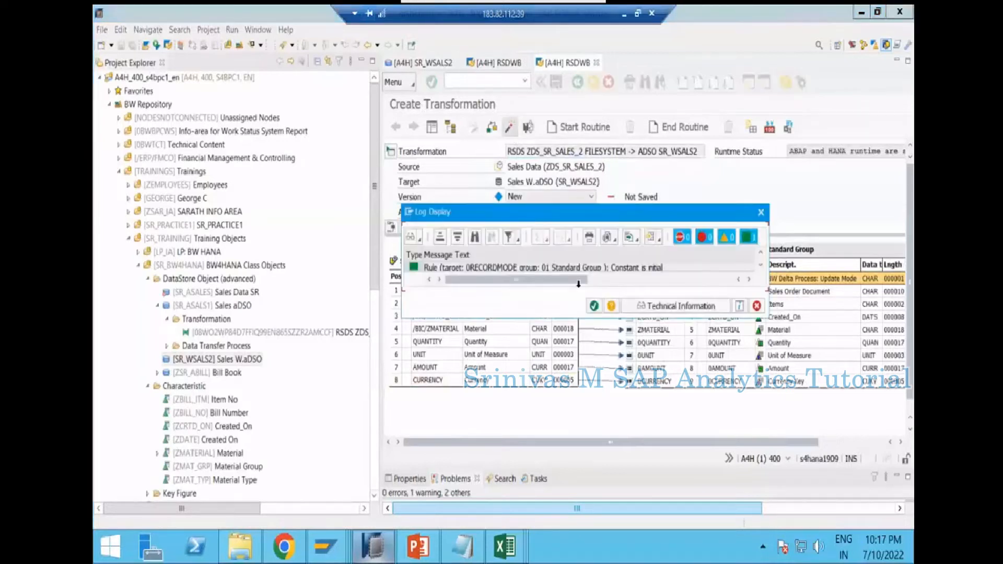
left_click(594, 307)
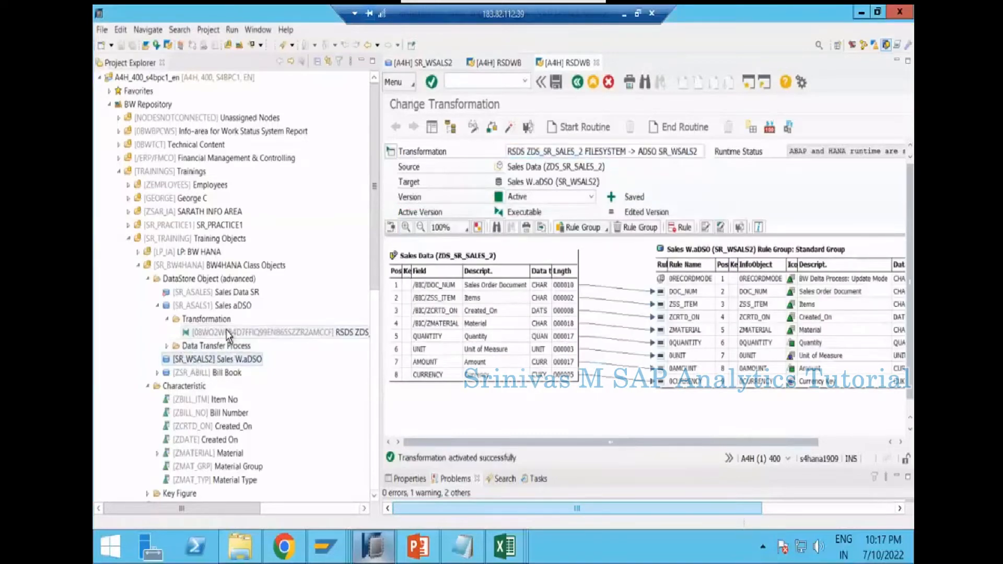
- Create a standard data transfer process from ZDS_SR_SALES_2 / FILESYSTEM to SR_ASALS1, based on the Sales aDSO's transformation
right_click(228, 335)
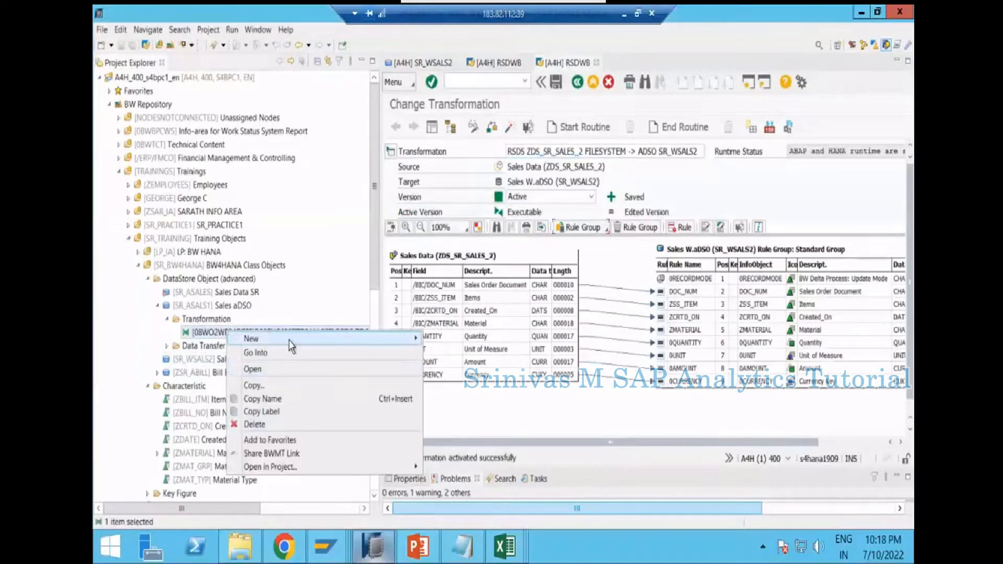
mouse_move(291, 343)
left_click(462, 338)
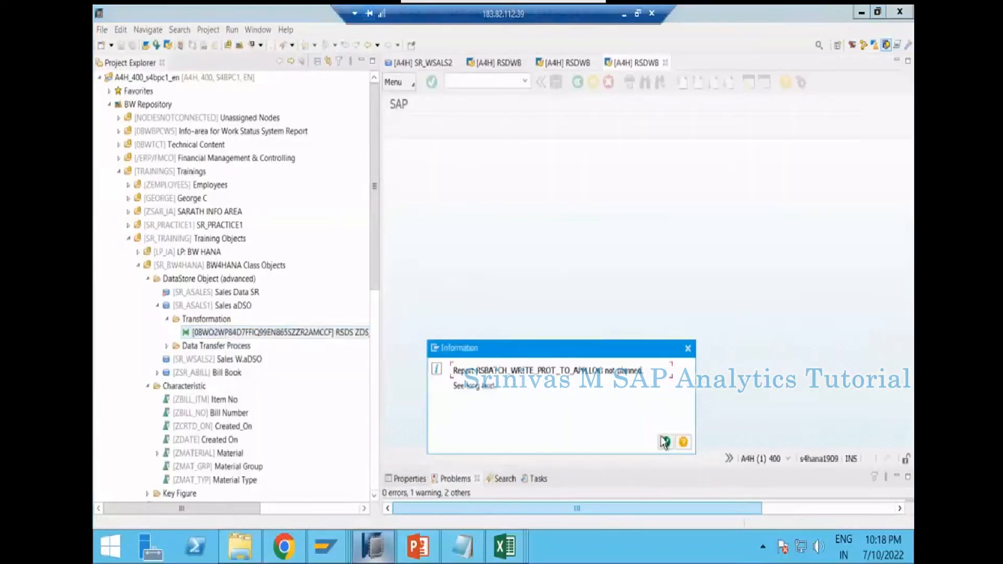
key("Return")
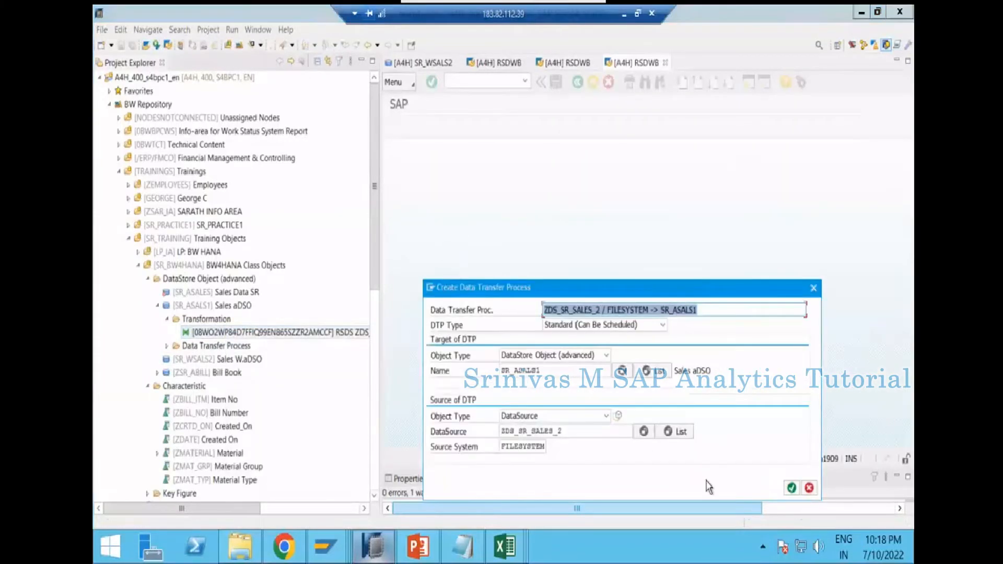
left_click(792, 488)
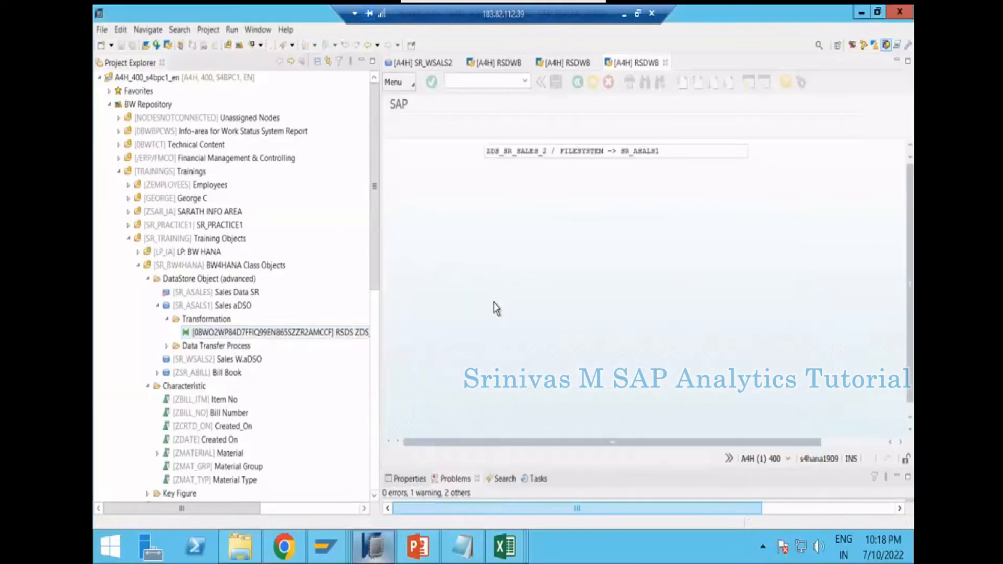
- Set the data transfer process to Full extraction mode, with data extracted directly from the source system without PSA
left_click(511, 287)
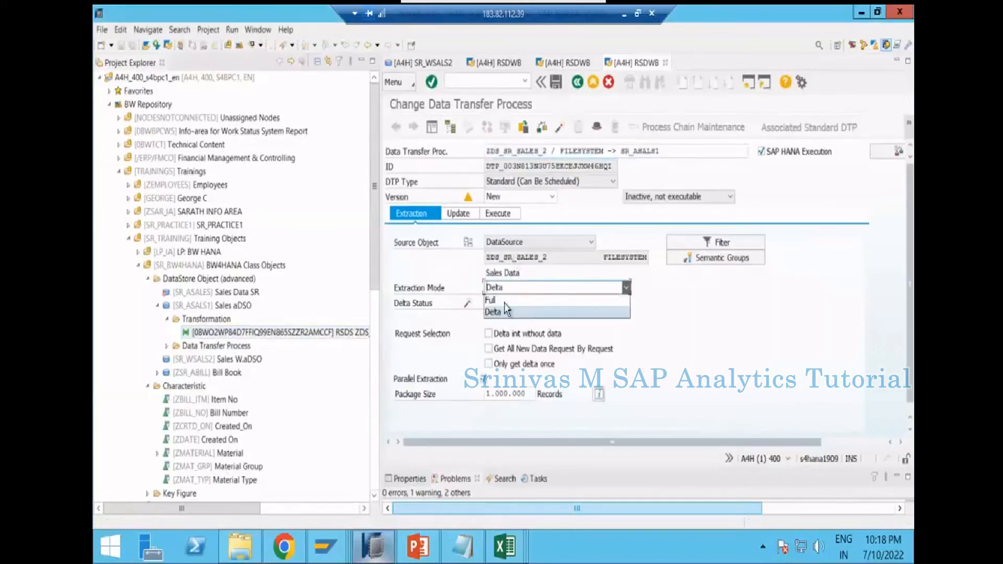
left_click(502, 299)
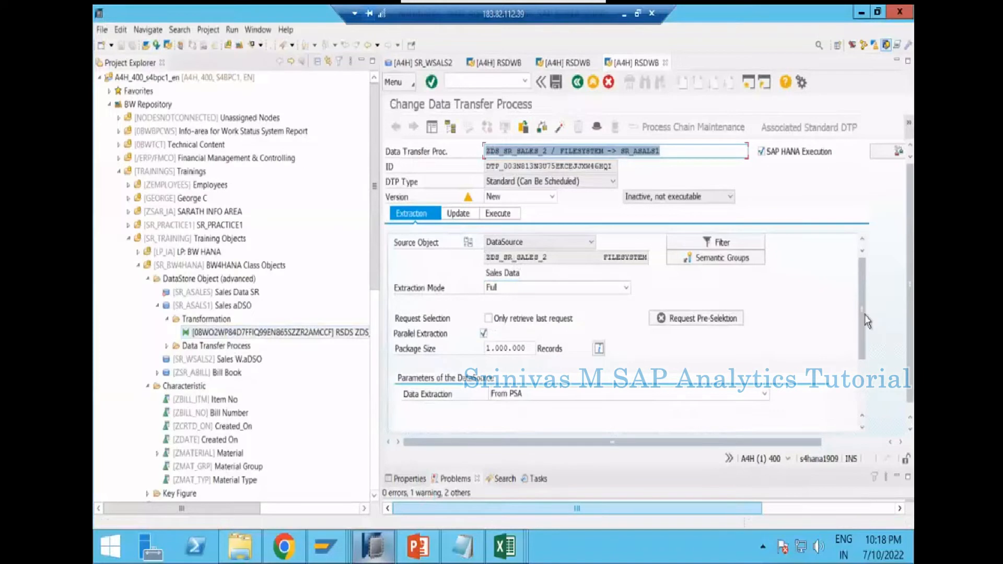
left_click_drag(863, 337, 861, 378)
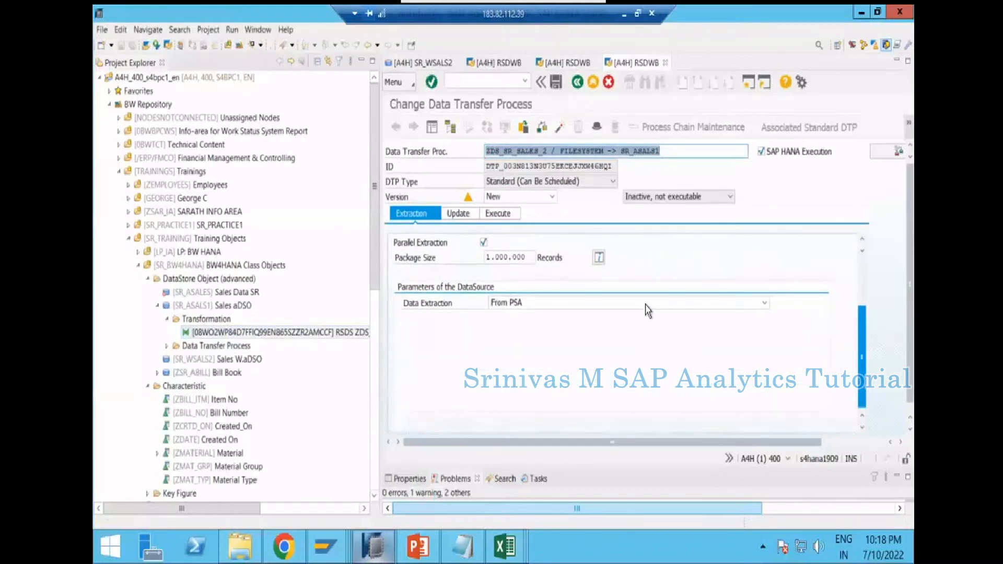
left_click(765, 303)
left_click(546, 328)
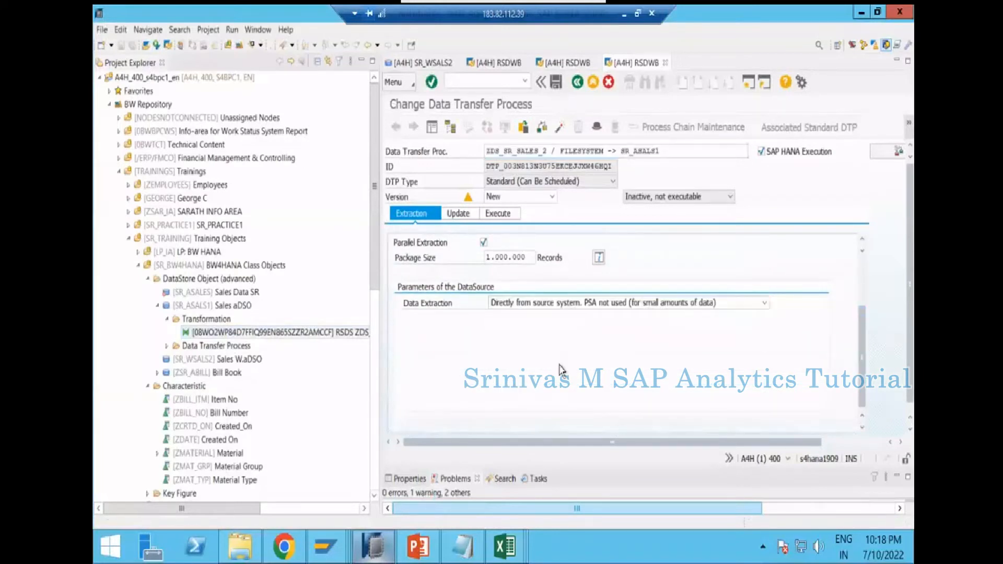
left_click(593, 321)
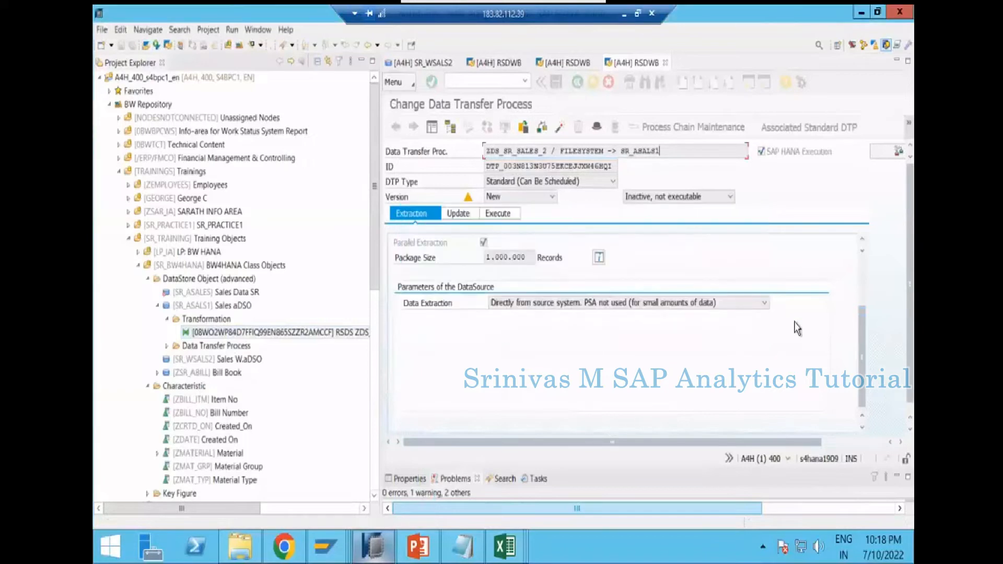
- Check the source file path ending in Sales Data 2.csv in the DataSource parameters and activate the data transfer process
left_click_drag(864, 322, 862, 349)
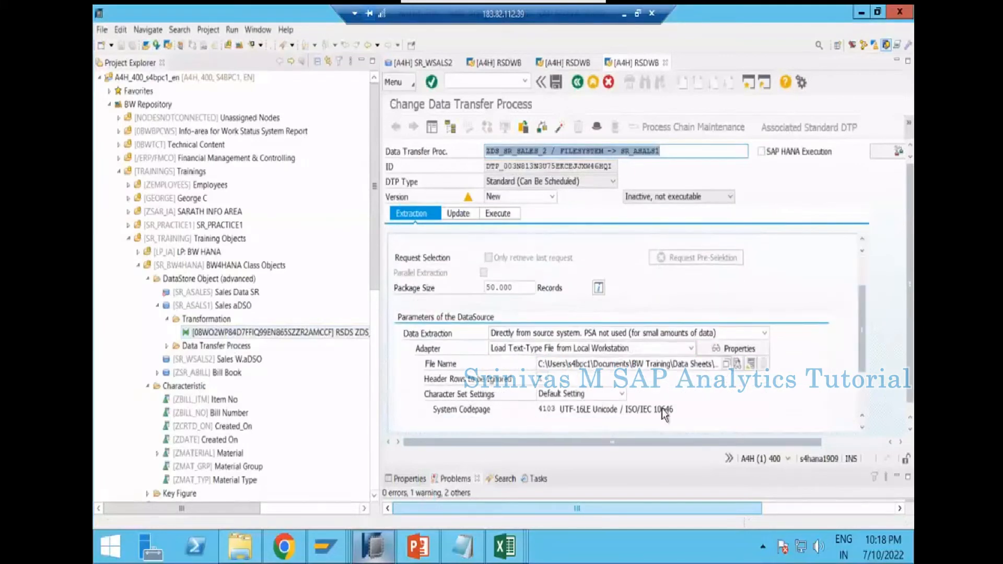
left_click_drag(679, 365, 774, 365)
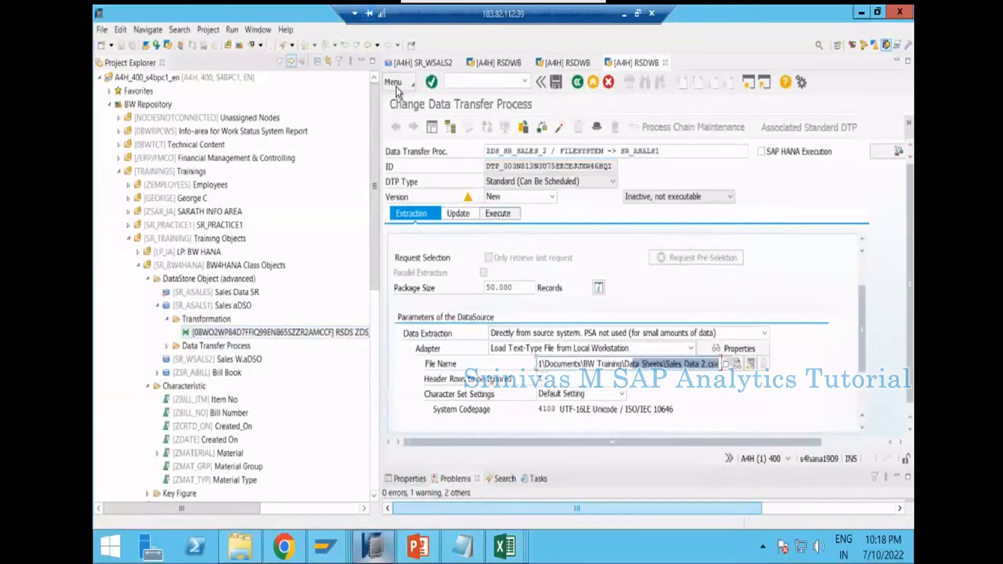
left_click(561, 129)
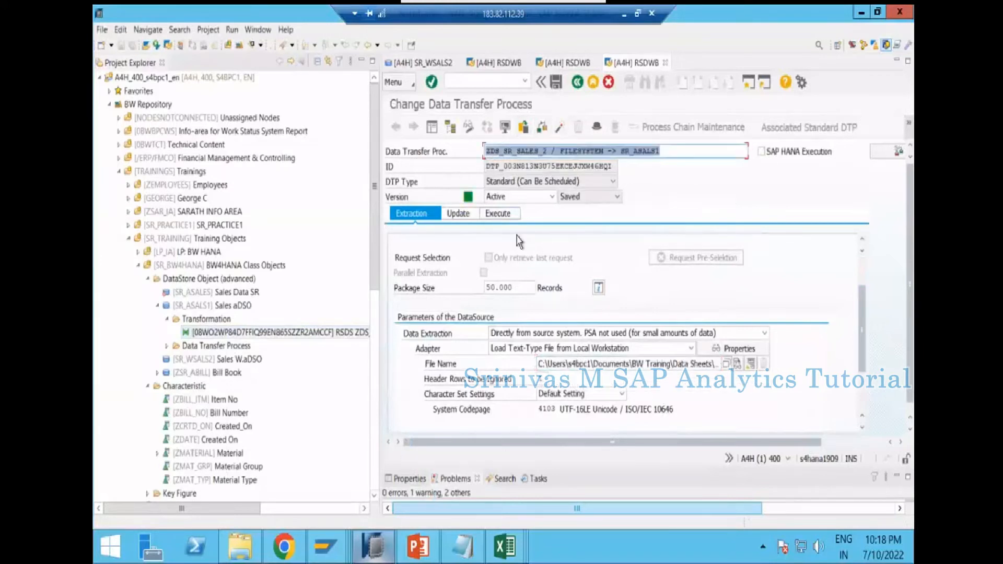
- Execute the data transfer process, allow access to Sales Data 2.csv, and display the request monitor
left_click(505, 219)
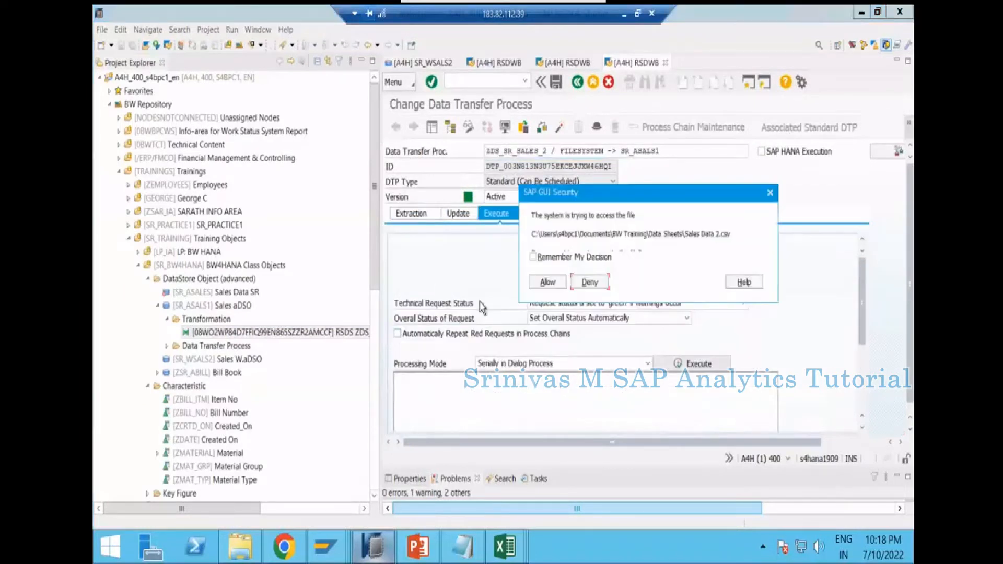
left_click(547, 284)
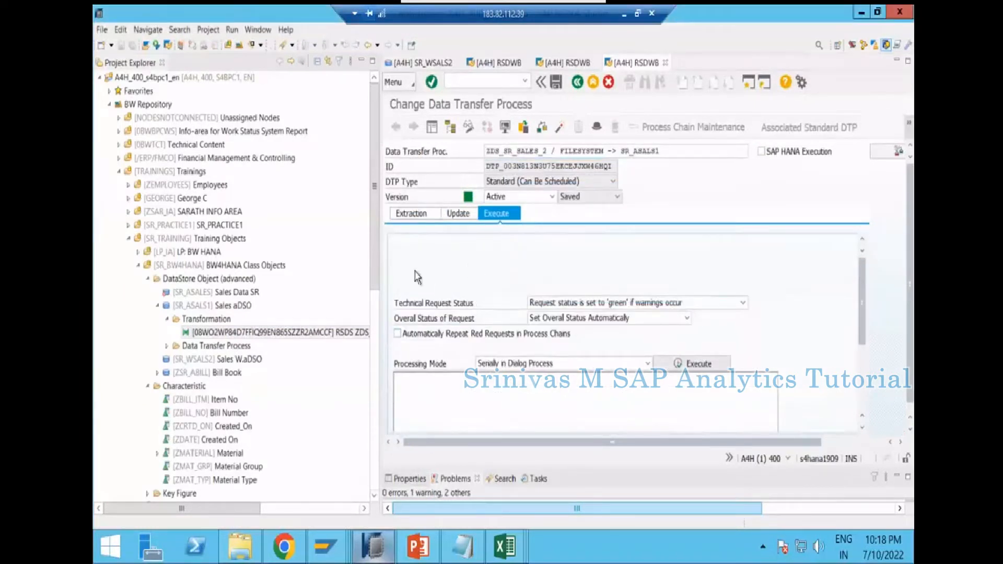
left_click(529, 311)
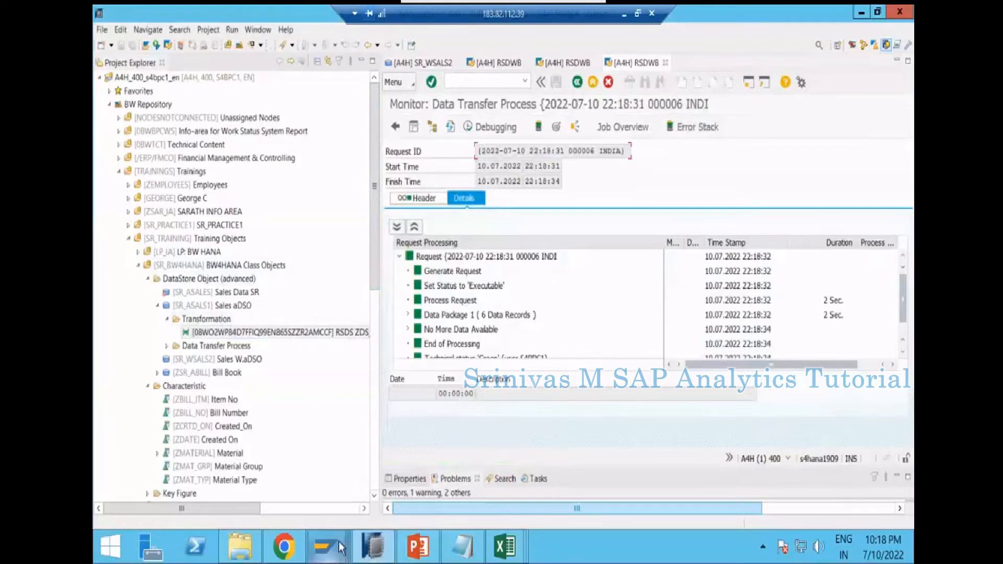
- Switch to SAP GUI and display the load requests of the advanced DataStore object SR_WSALS2
mouse_move(327, 546)
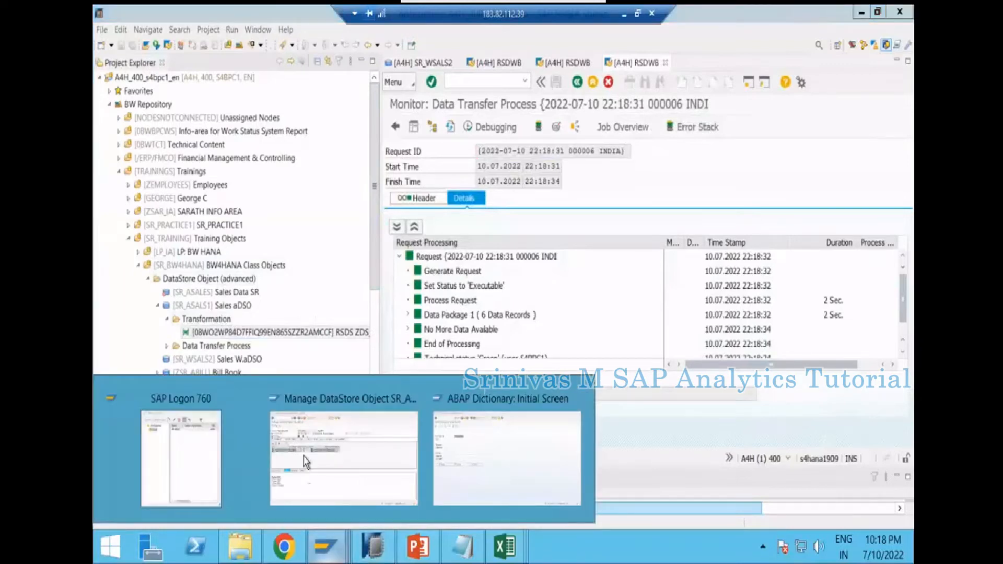
left_click(368, 460)
left_click(252, 43)
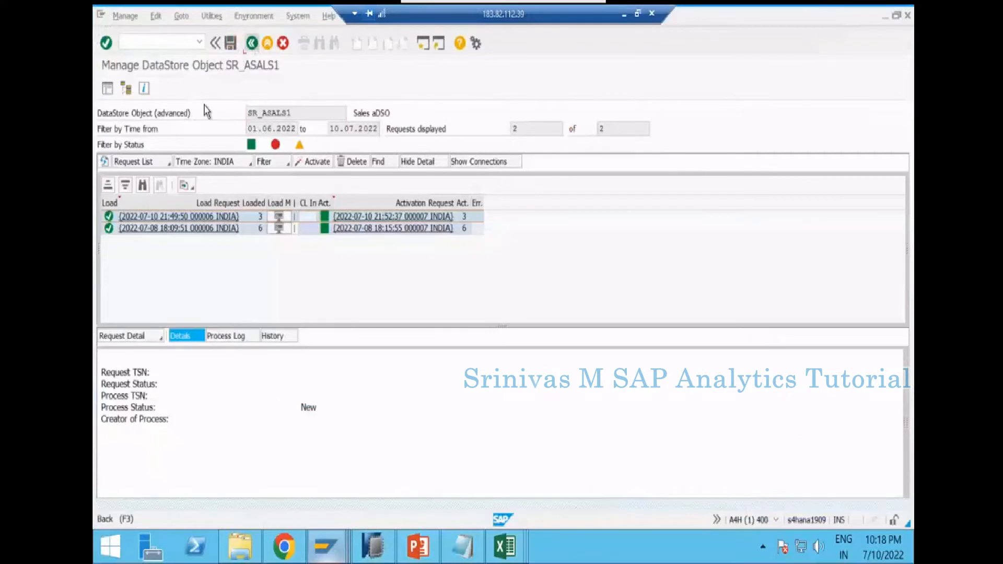
left_click(282, 161)
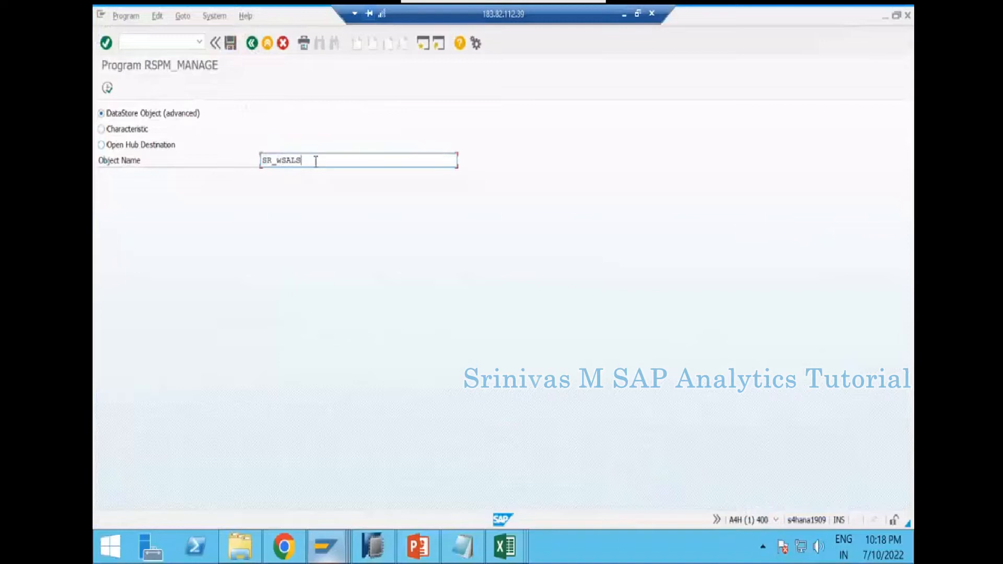
left_click(108, 88)
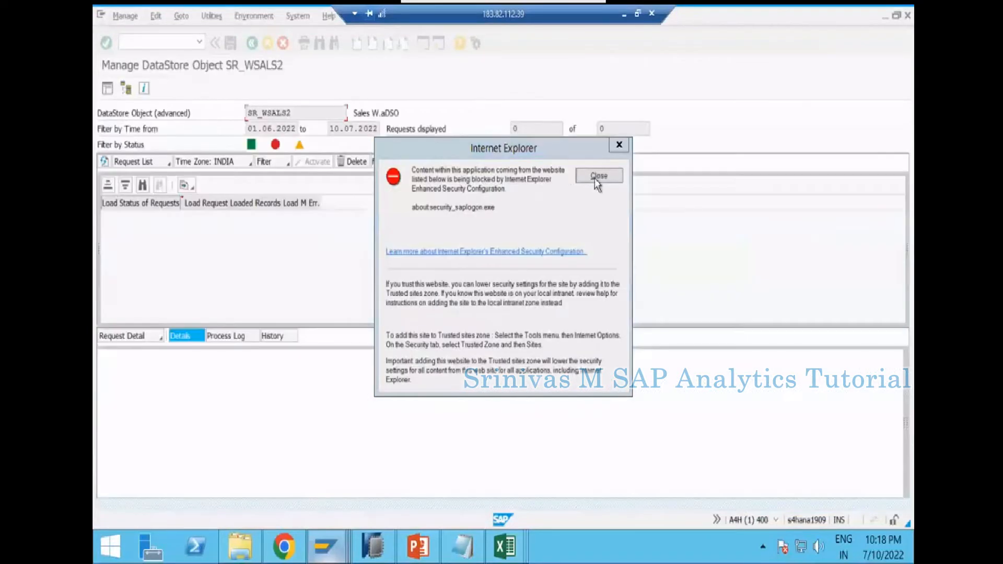
key("Return")
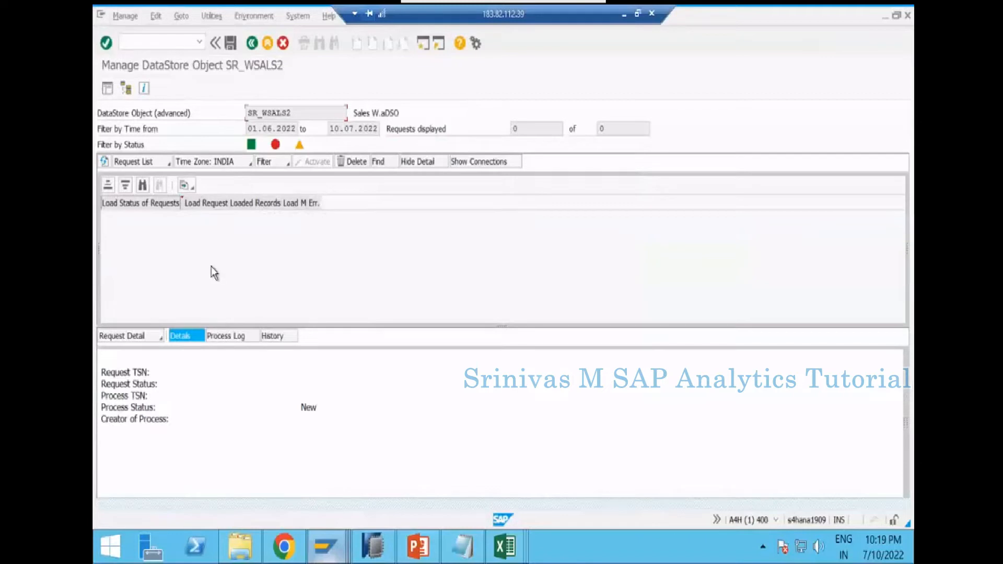
- Return to the RSPM_MANAGE selection and reopen the request management for SR_WSALS2
left_click(253, 44)
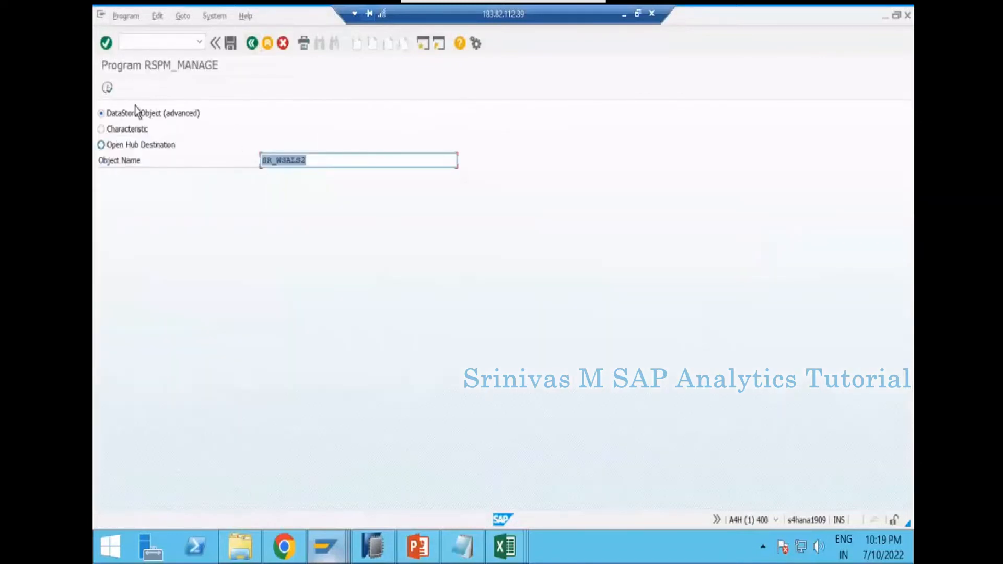
left_click(107, 88)
left_click(413, 413)
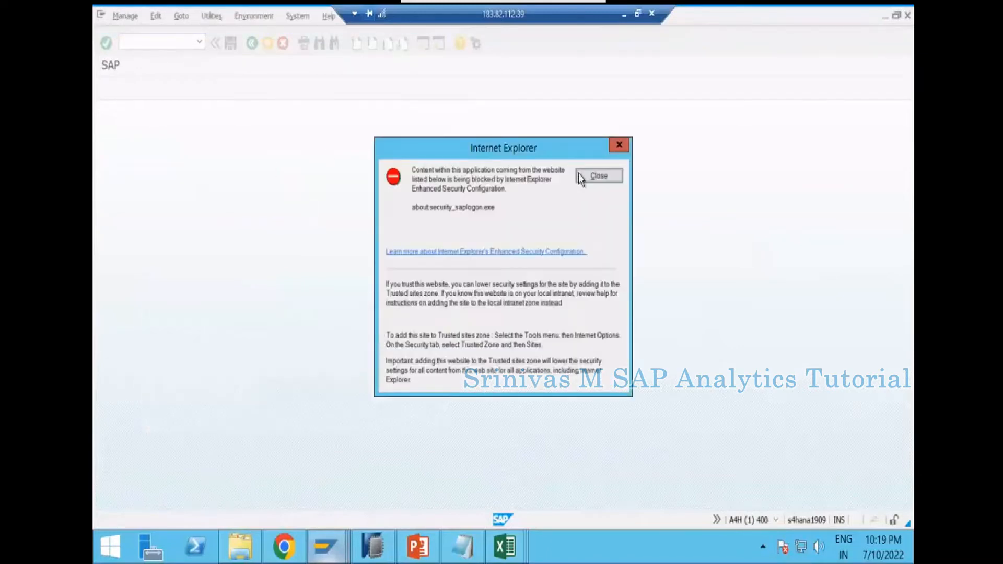
left_click(580, 173)
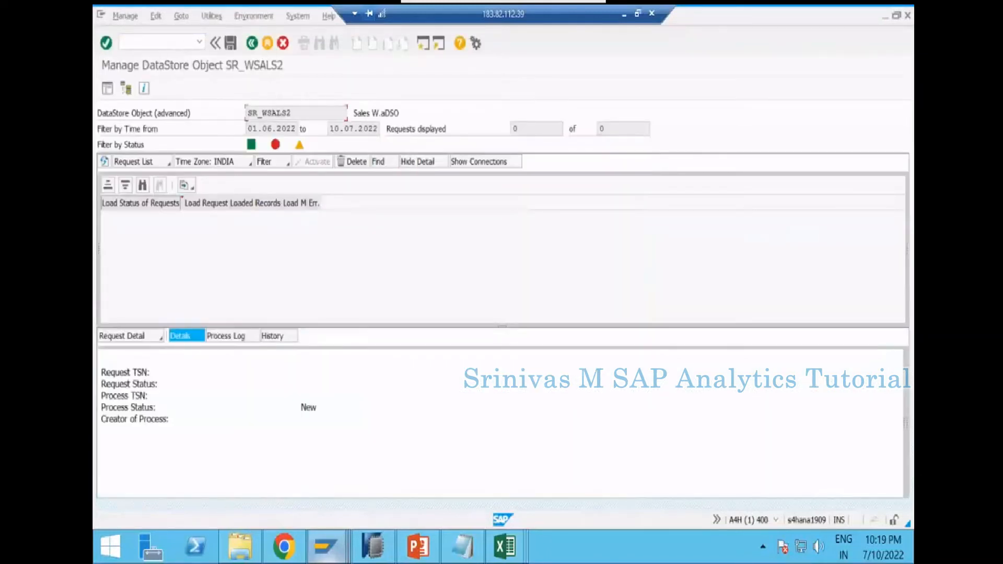
- Display the new data of SR_WSALS2 without selection restrictions, then leave the data browser and the request management
left_click(212, 16)
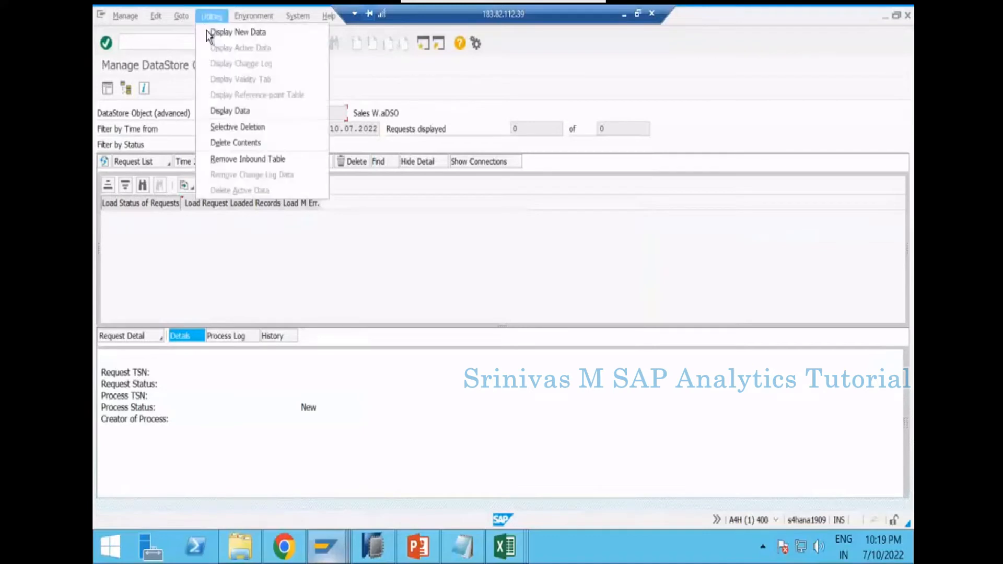
left_click(237, 33)
left_click(107, 88)
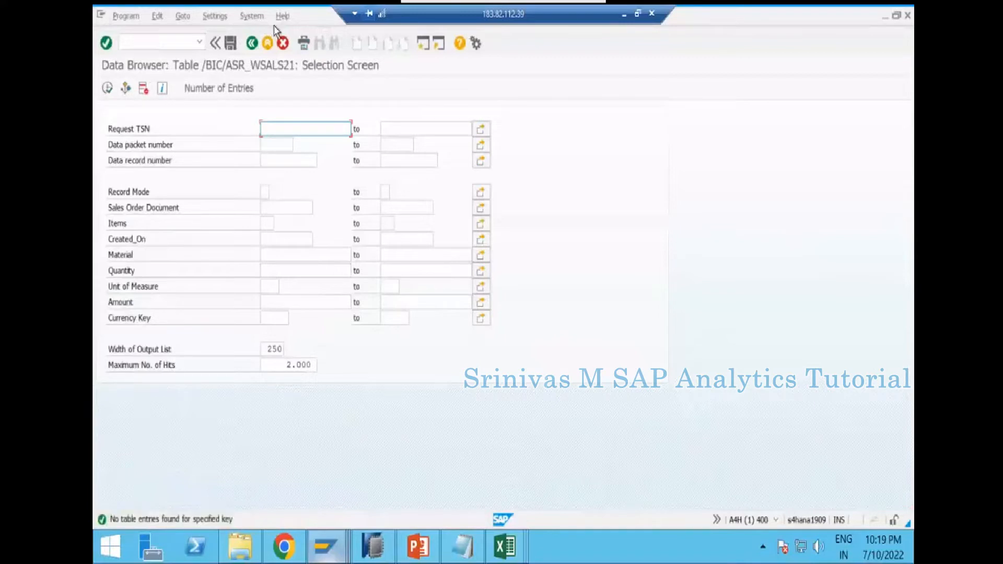
left_click(267, 45)
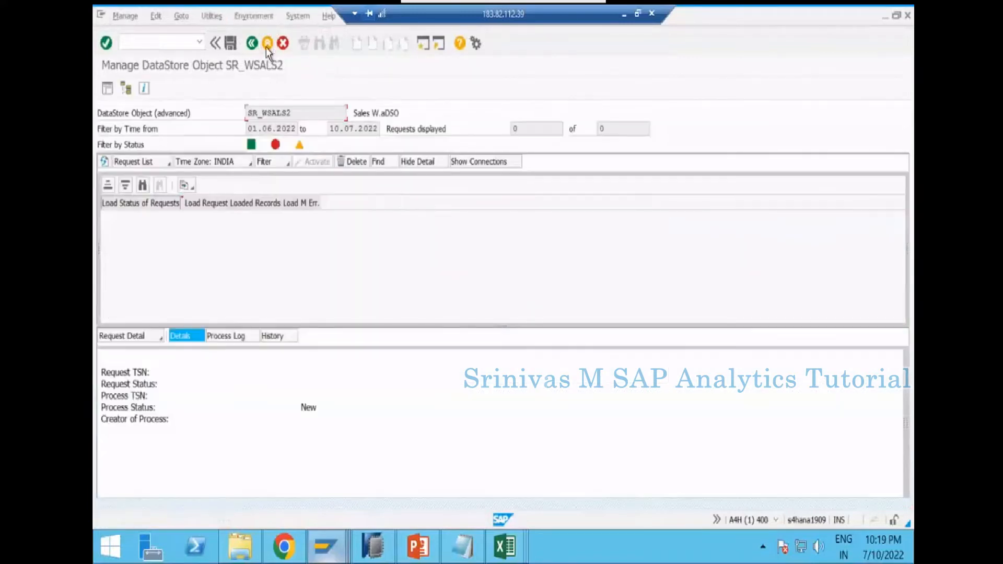
left_click(267, 44)
- Switch back to the Eclipse modeling tools and check the target in the transfer request monitor's header
left_click(376, 549)
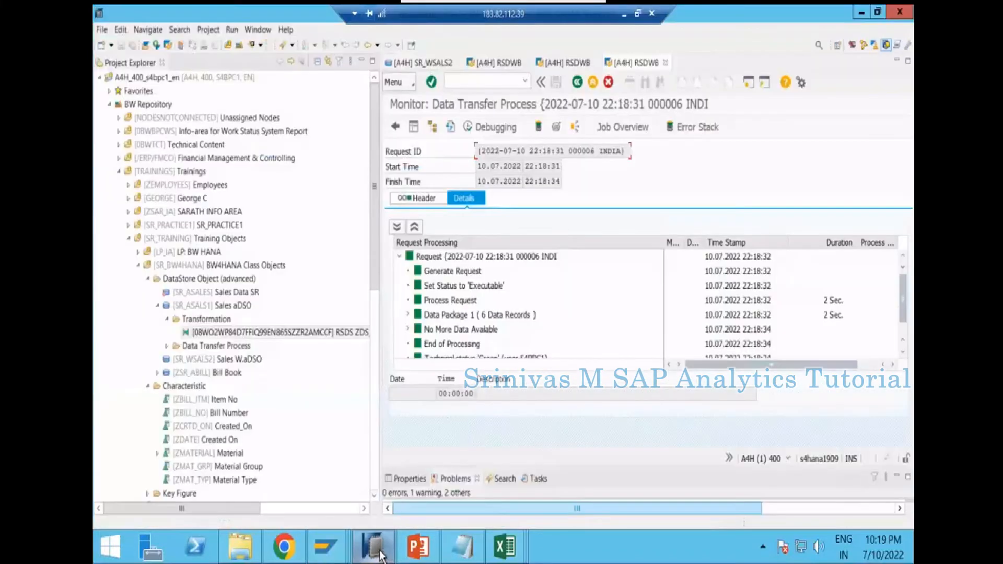
left_click(422, 201)
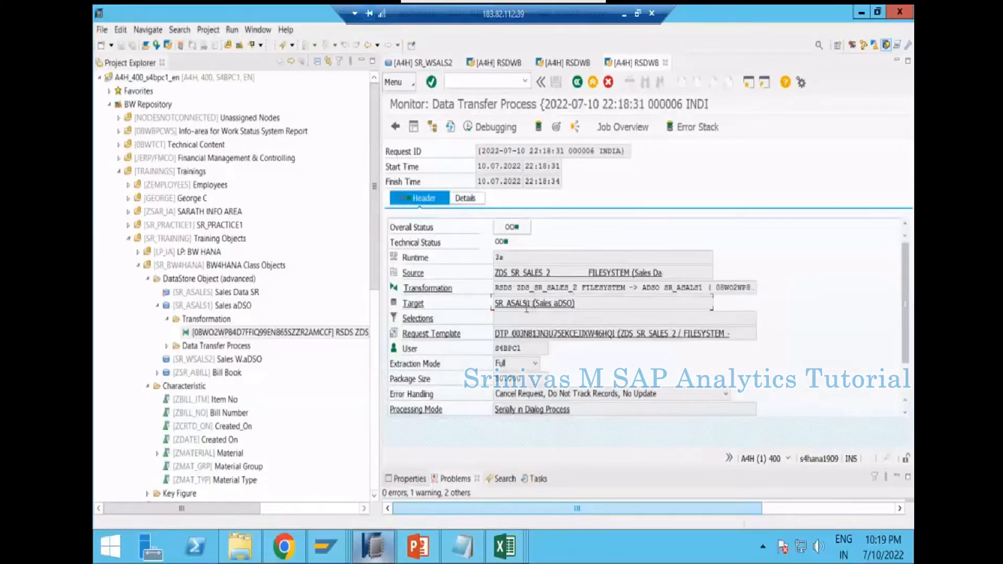
left_click_drag(492, 309, 492, 311)
- Compare the request's target with the transformation listed under Sales aDSO in the BW Repository tree
left_click(165, 350)
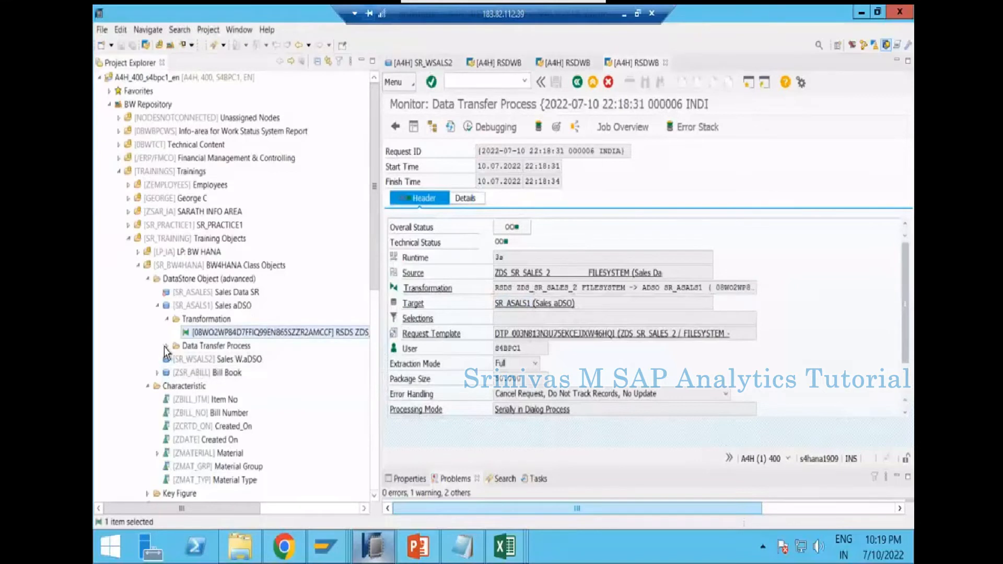
left_click(165, 347)
left_click(167, 346)
left_click(167, 320)
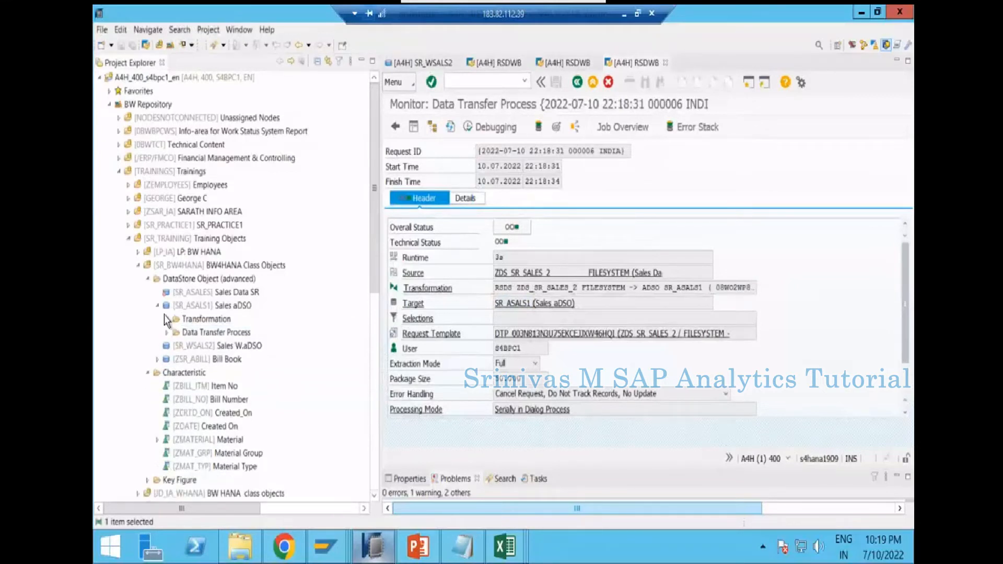
left_click(190, 346)
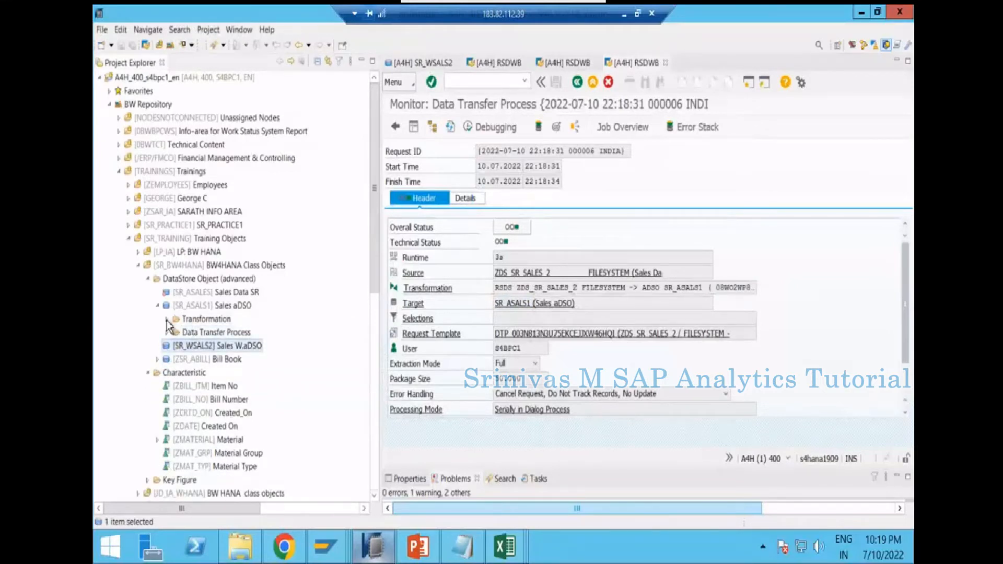
left_click(167, 319)
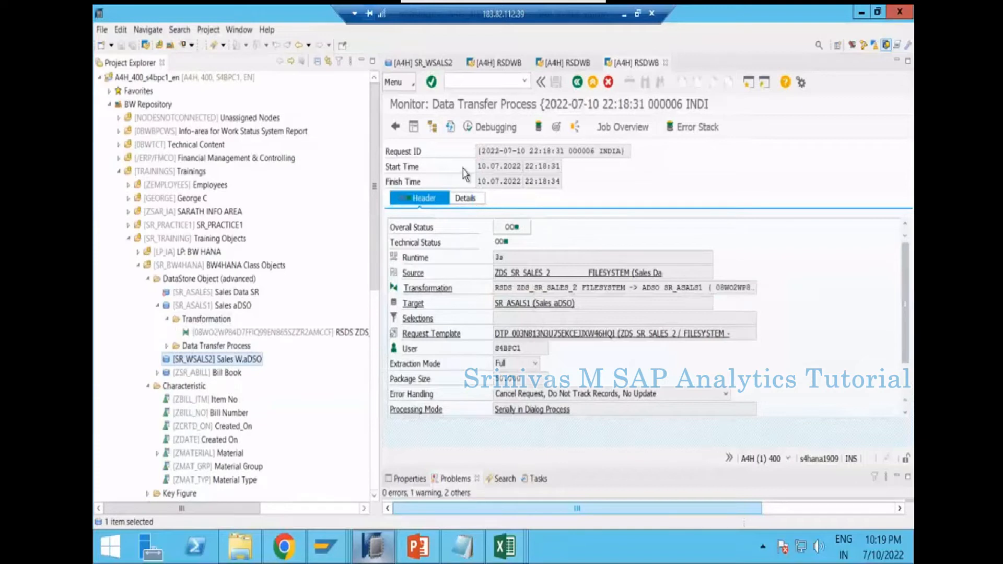
double_click(508, 303)
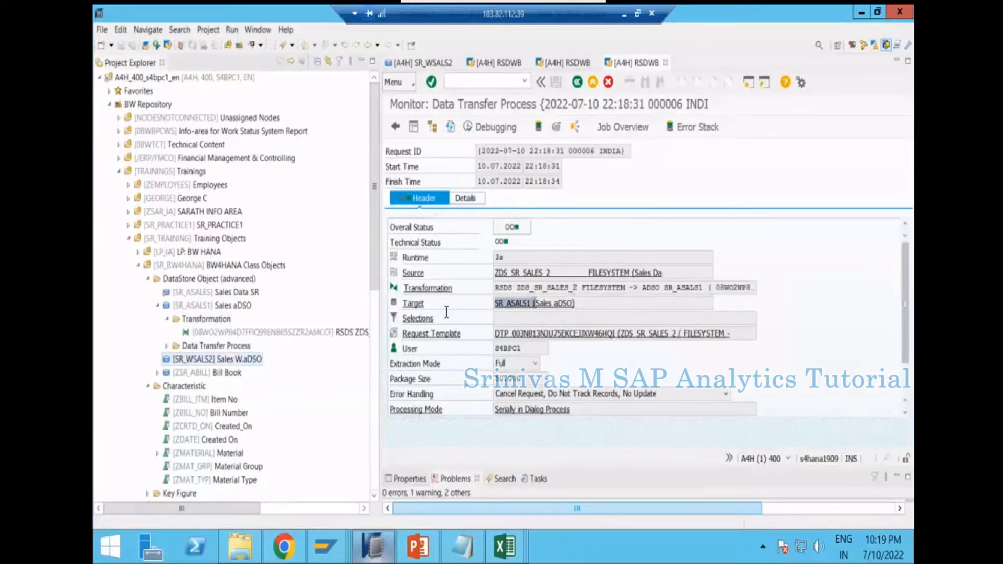
- Refresh Sales aDSO (SR_ASALS1) and examine the data transfer processes listed under it
left_click(167, 346)
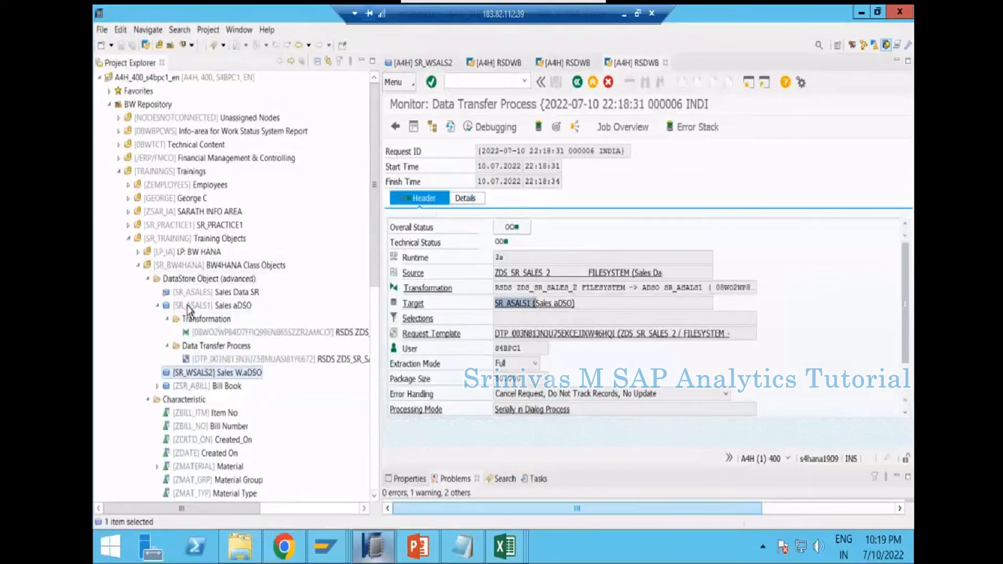
right_click(189, 309)
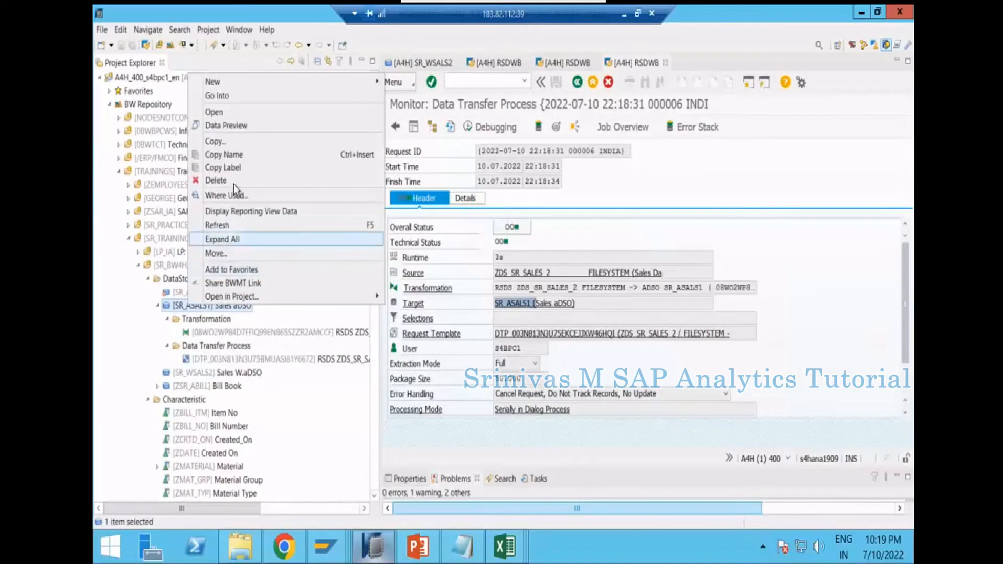
left_click(219, 228)
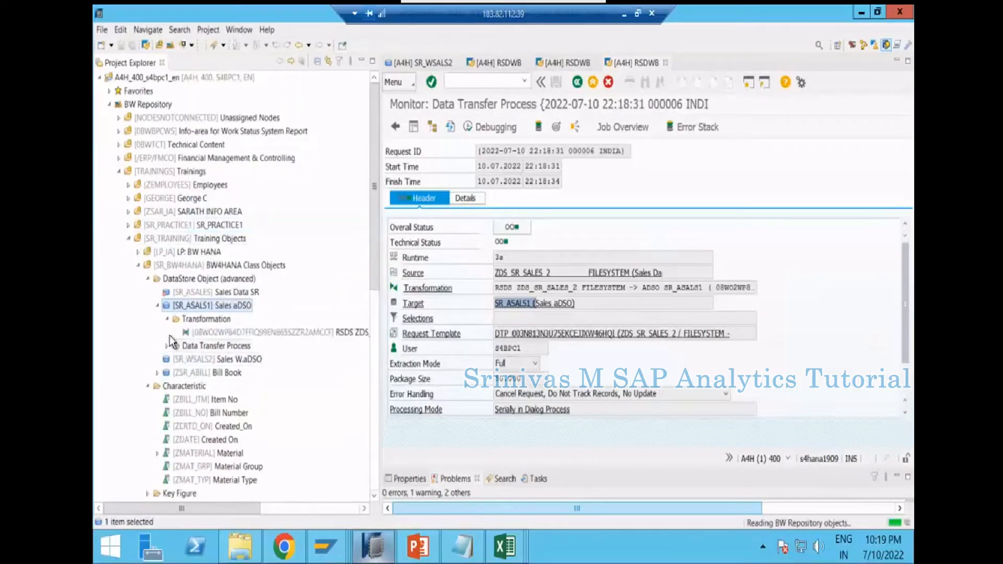
left_click(167, 346)
left_click(224, 372)
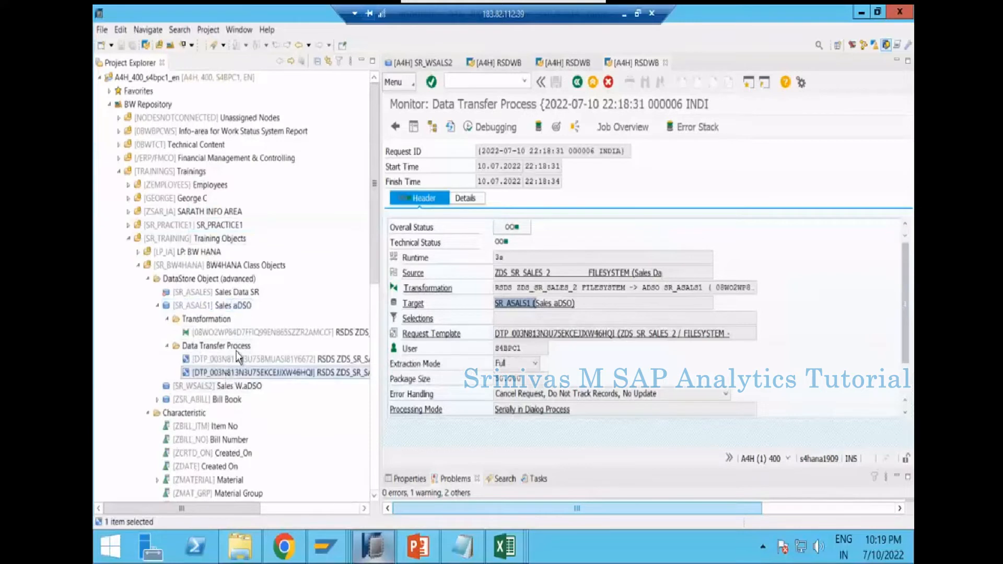
scroll(178, 290, "down", 4)
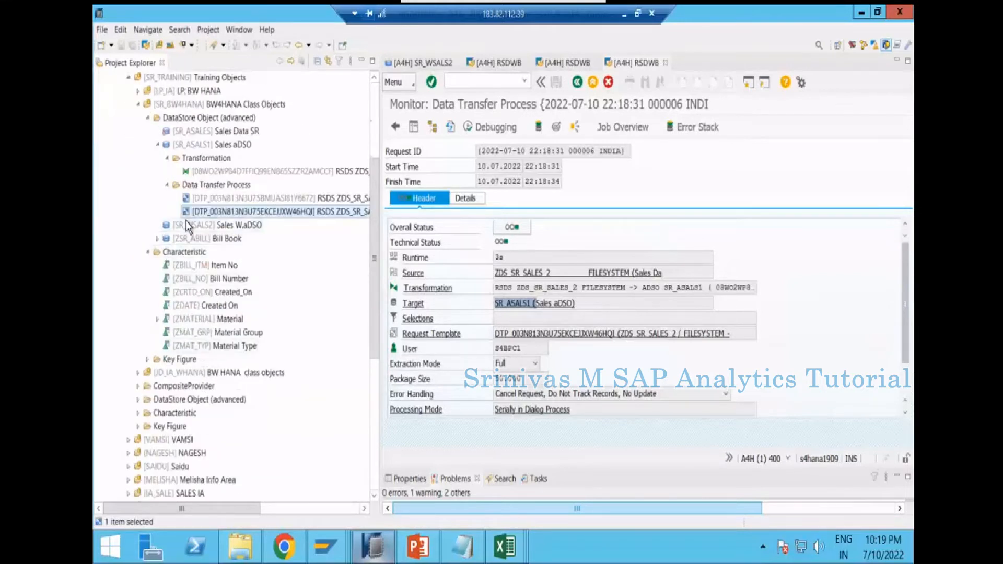
- Select Sales W.aDSO (SR_WSALS2) in the tree and close all open editors, including the request monitor and transformation
left_click(186, 224)
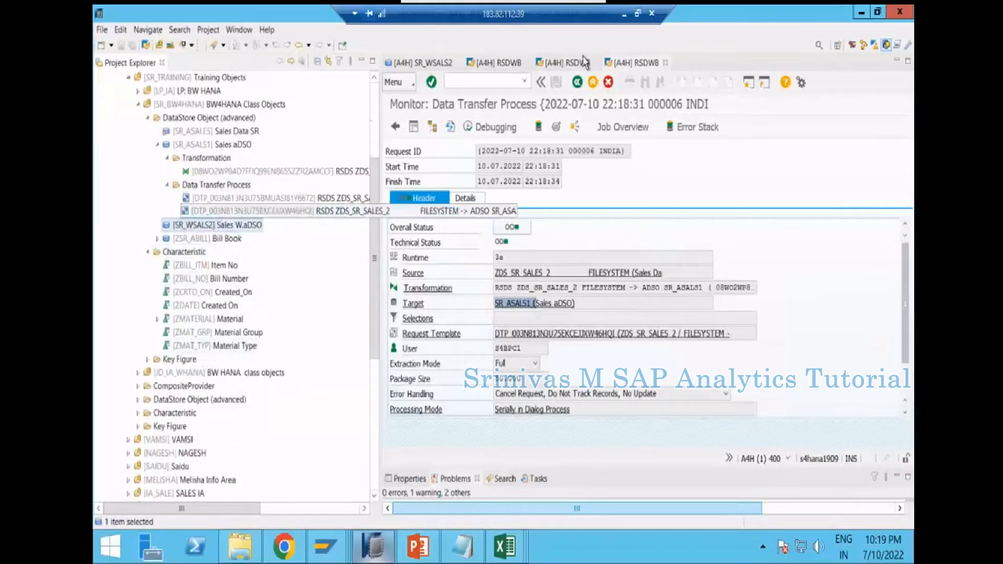
left_click(596, 67)
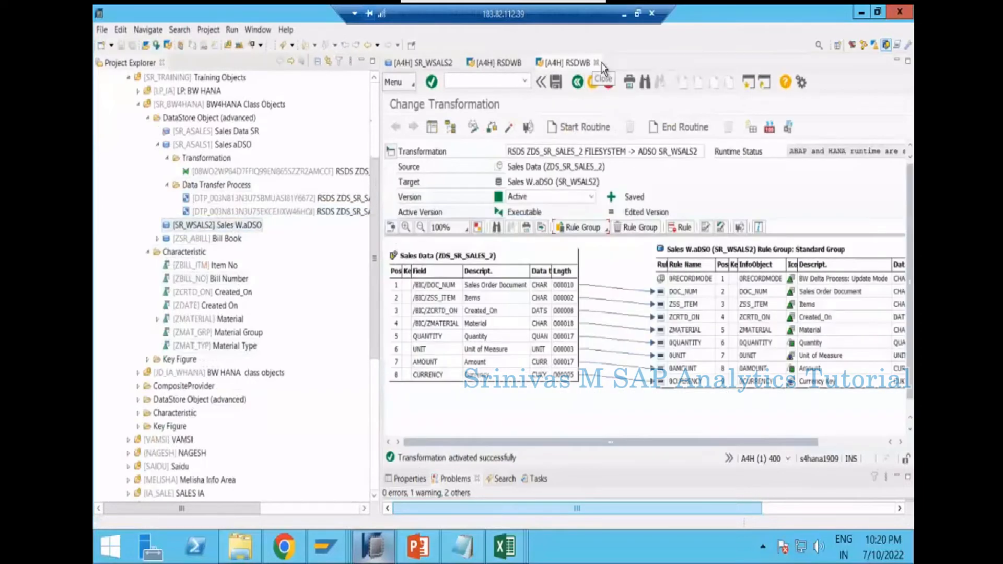
left_click(527, 64)
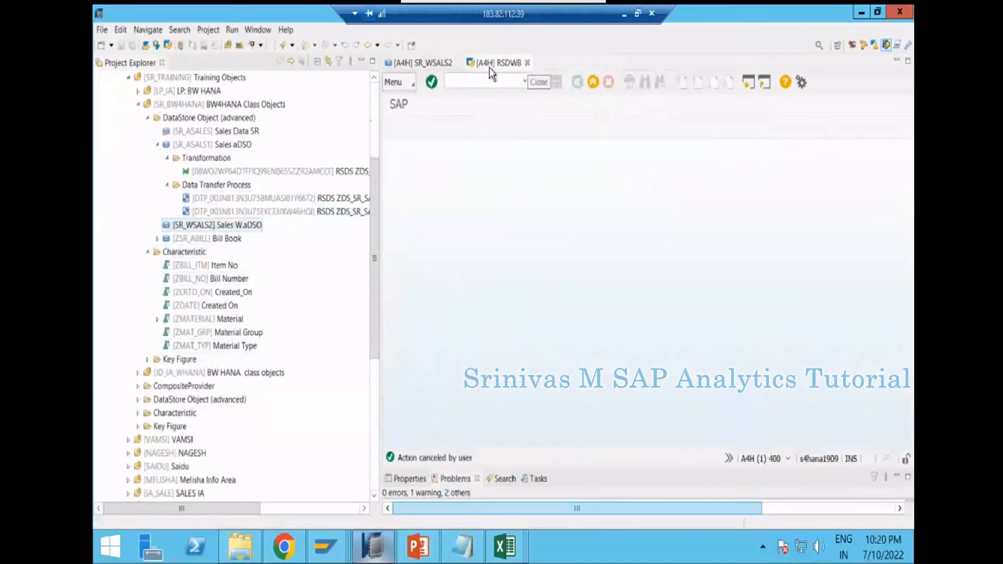
left_click(460, 63)
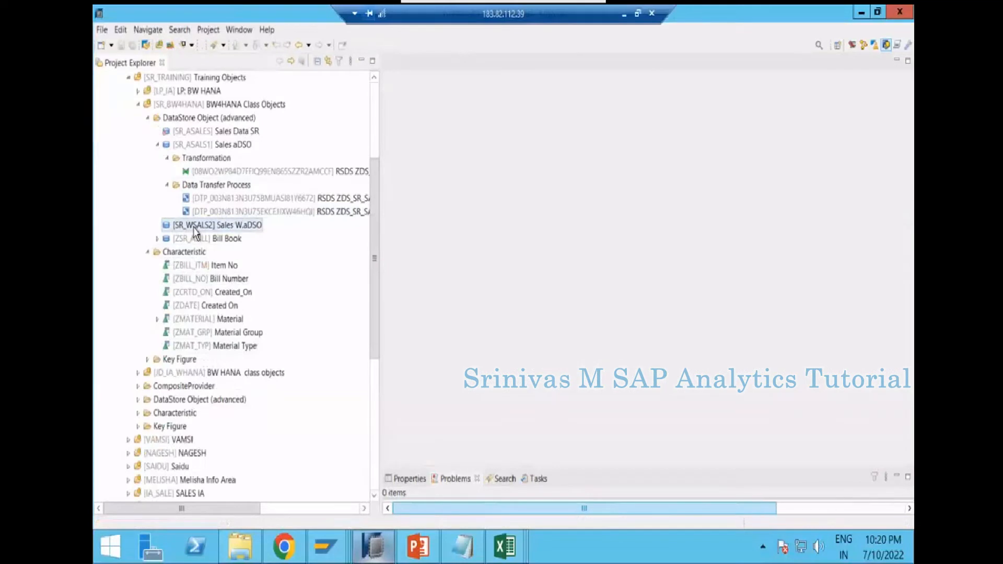
- Refresh Sales aDSO's repository entries again, leaving the actions available for Sales W.aDSO unused
right_click(194, 231)
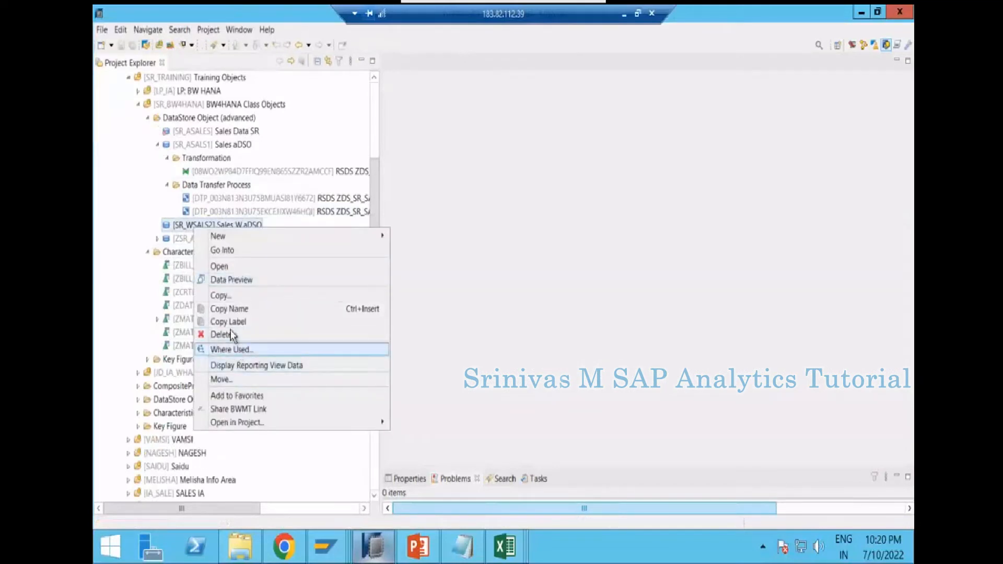
right_click(194, 145)
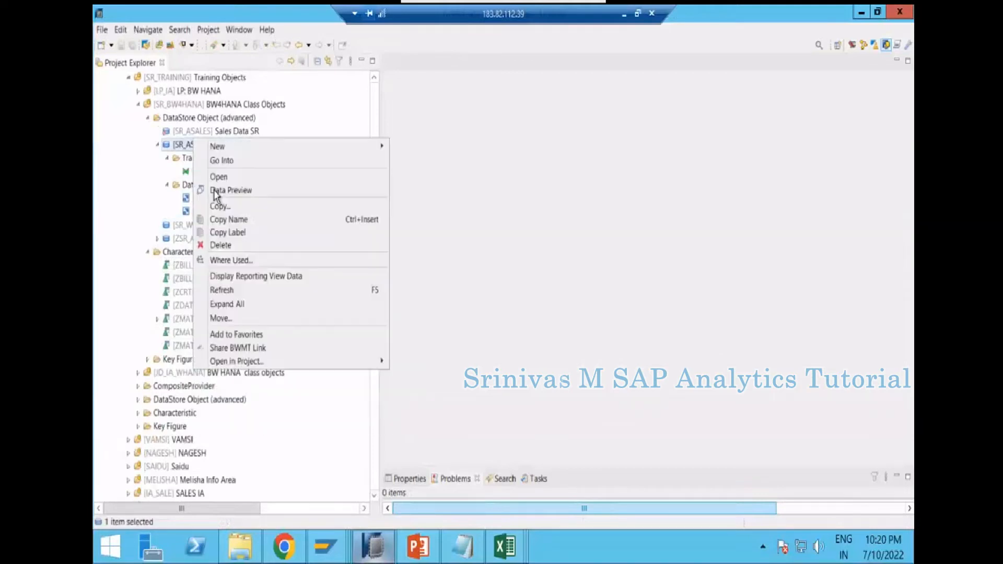
left_click(219, 290)
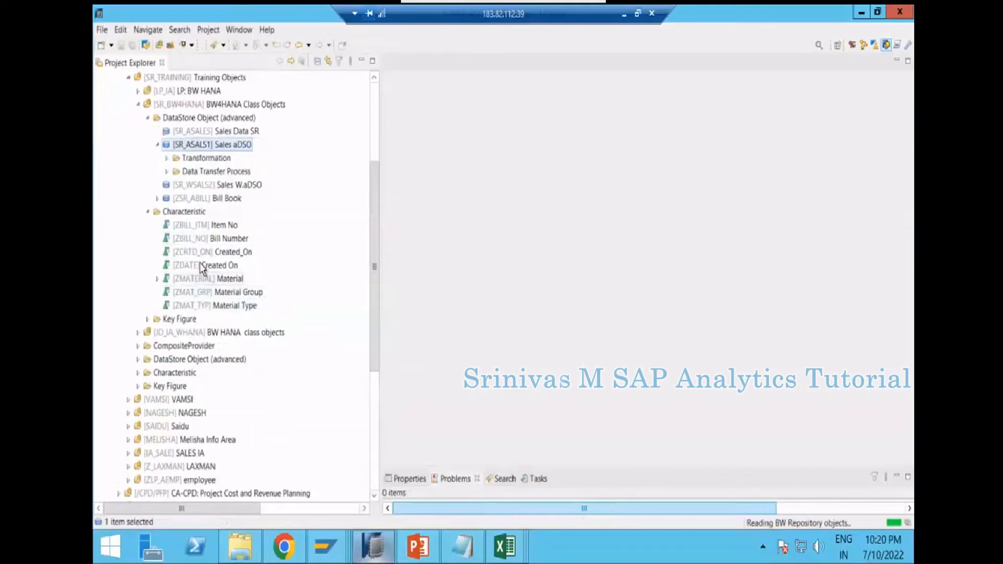
- Start a new transformation for Sales W.aDSO (SR_WSALS2) with a DataSource as source and open the DataSource search
left_click(206, 229)
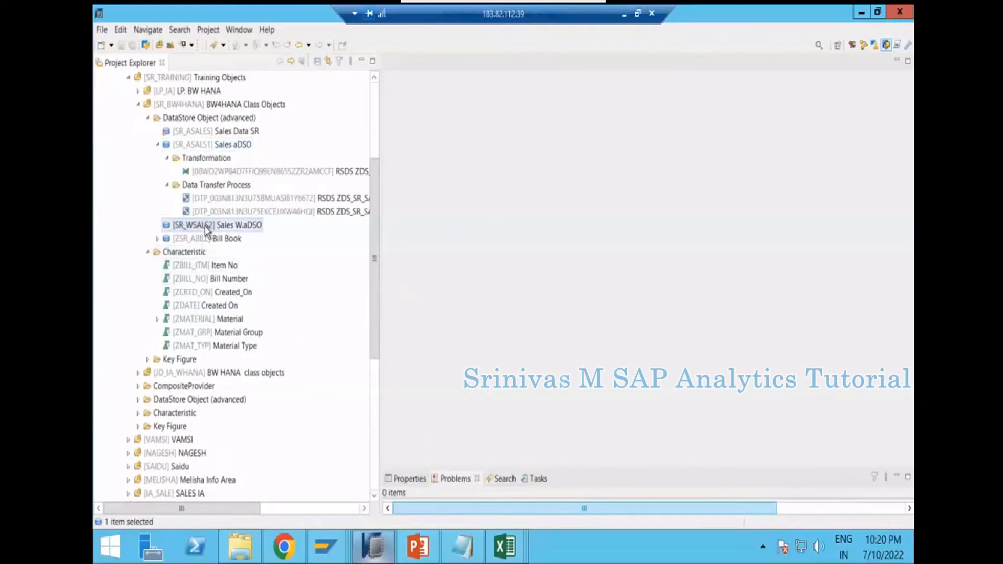
right_click(207, 230)
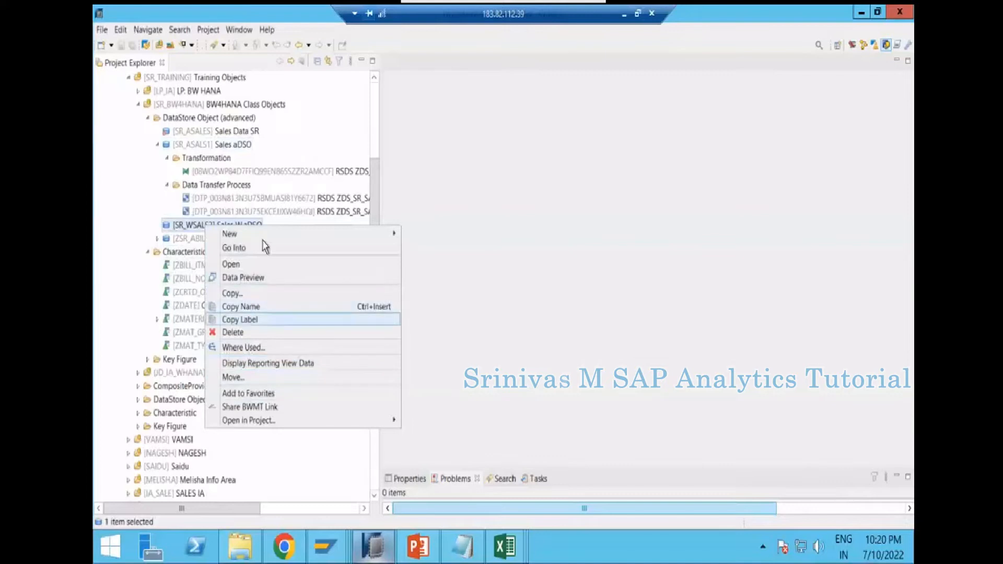
mouse_move(296, 232)
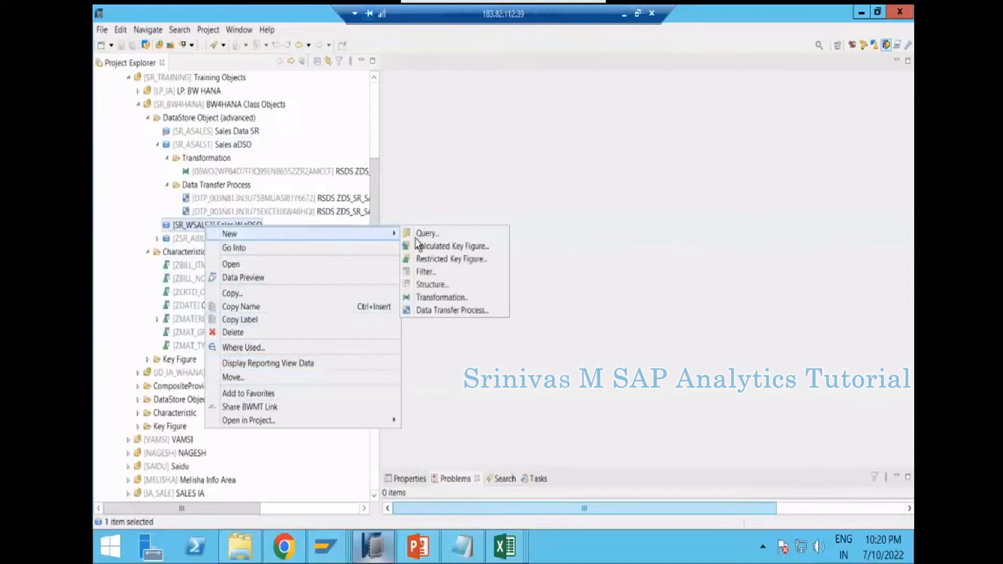
left_click(434, 296)
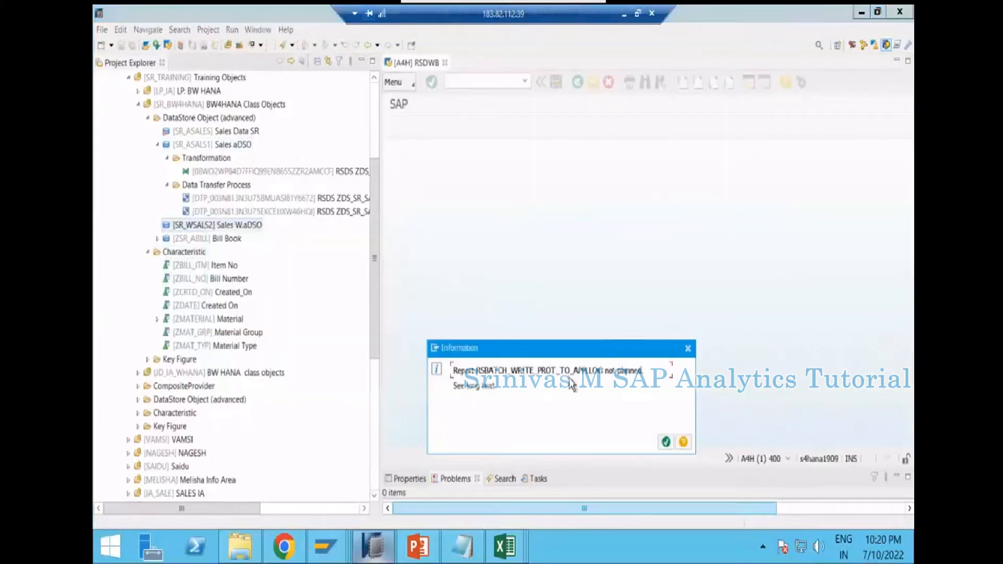
key("Return")
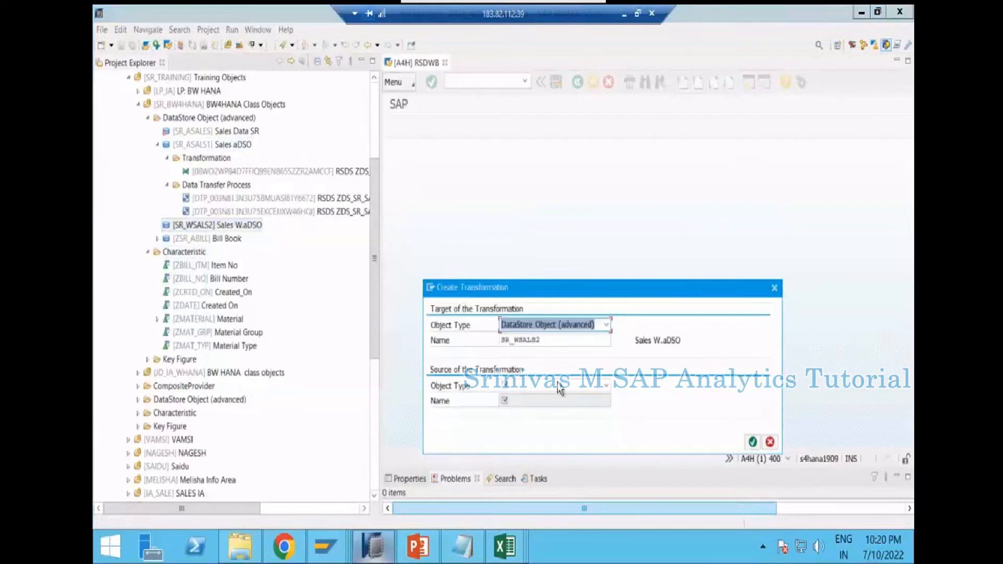
left_click(559, 388)
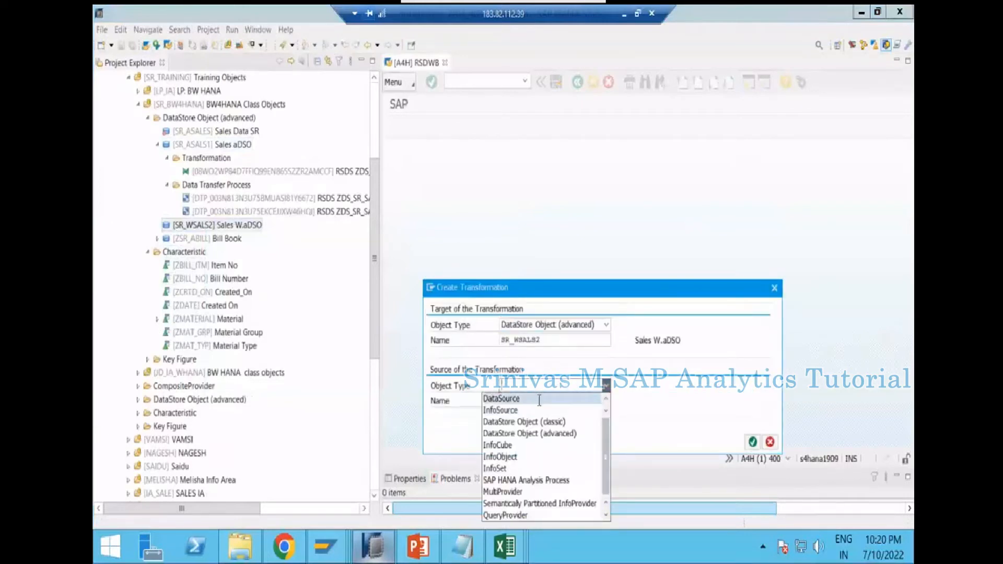
left_click(539, 399)
left_click(636, 400)
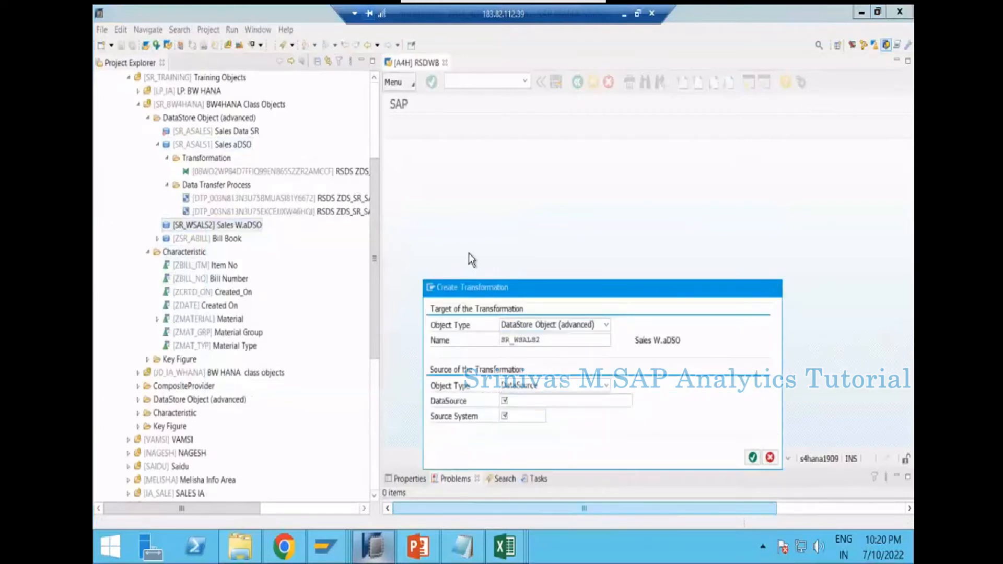
- Try to find the source DataSource by searching for zds_sr_sales2
type("zds_sr_")
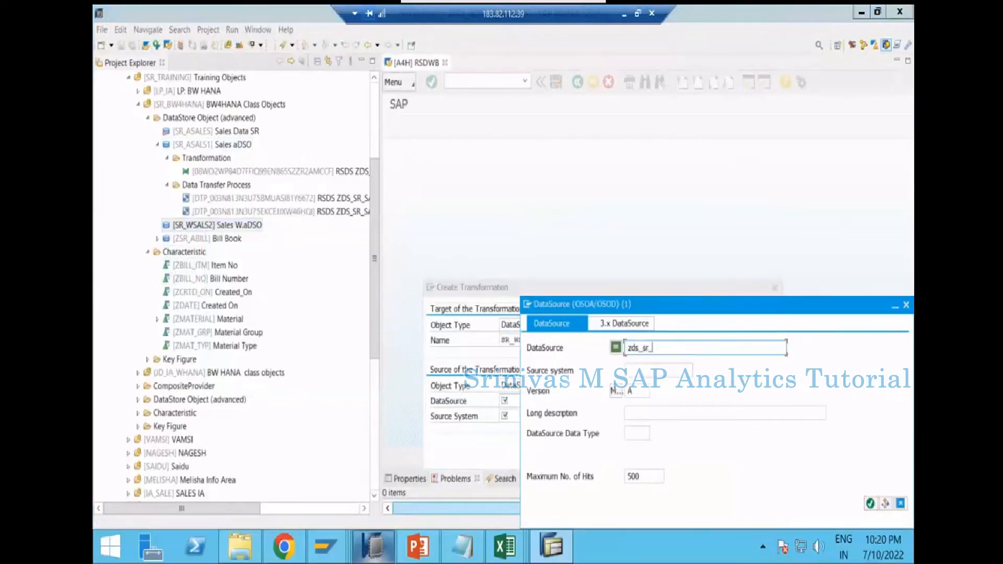
type("sales2")
key("Return")
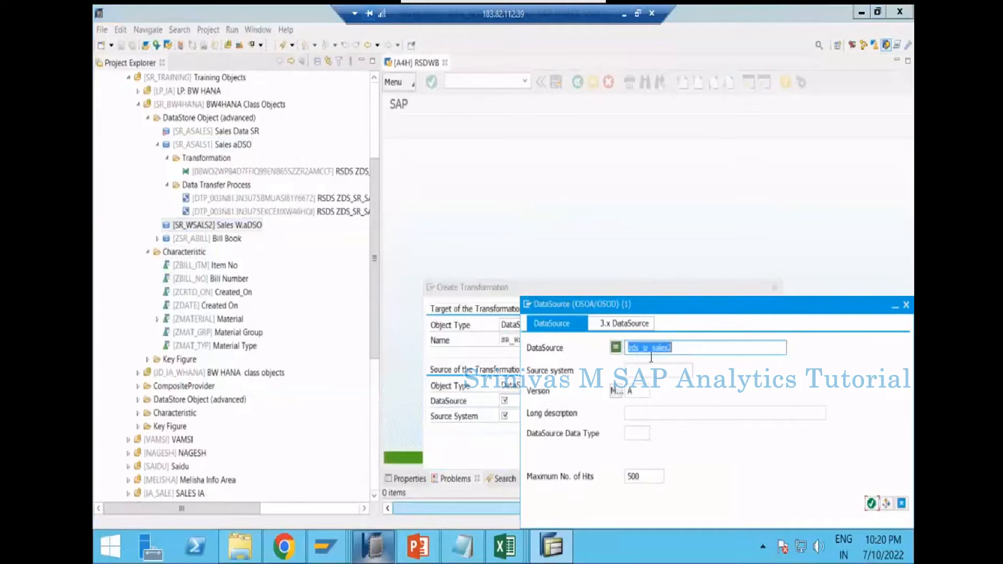
left_click(693, 346)
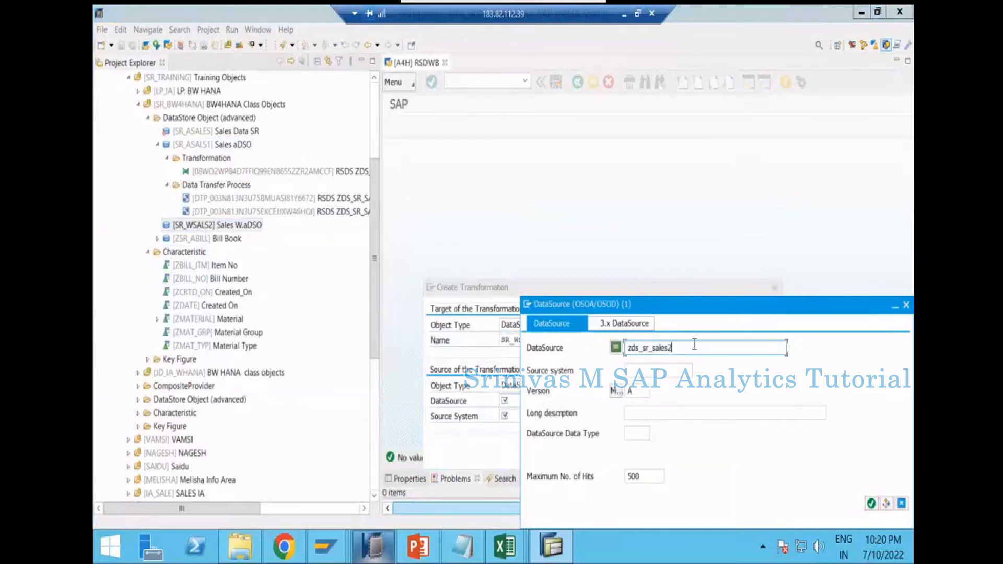
key("Return")
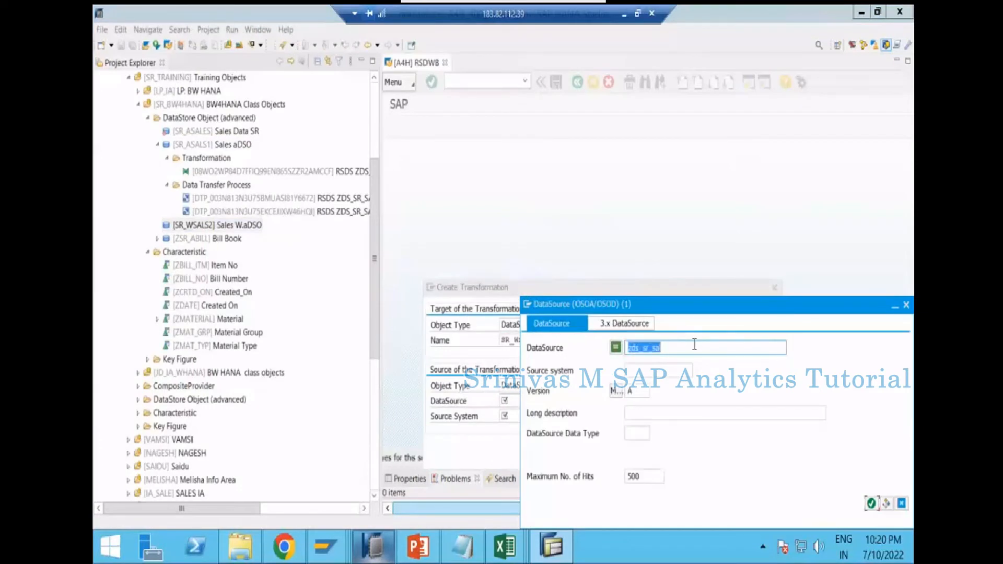
- Search for DataSources matching zds_s* and choose ZDS_SR_SALES_2 from FILESYSTEM as the transformation source
left_click(646, 350)
left_click_drag(642, 349, 740, 348)
key("ctrl+a")
left_click(740, 349)
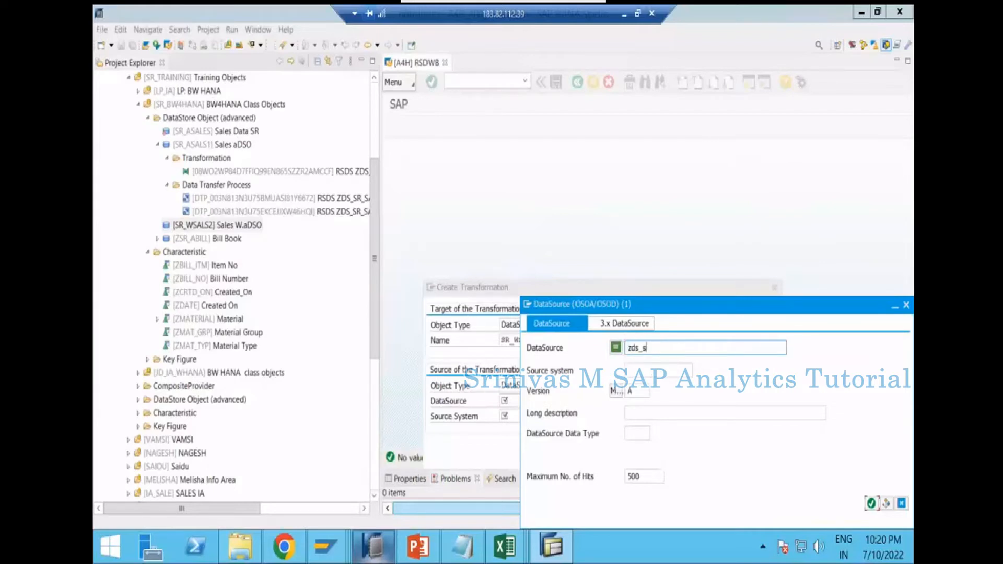
type("*")
key("Return")
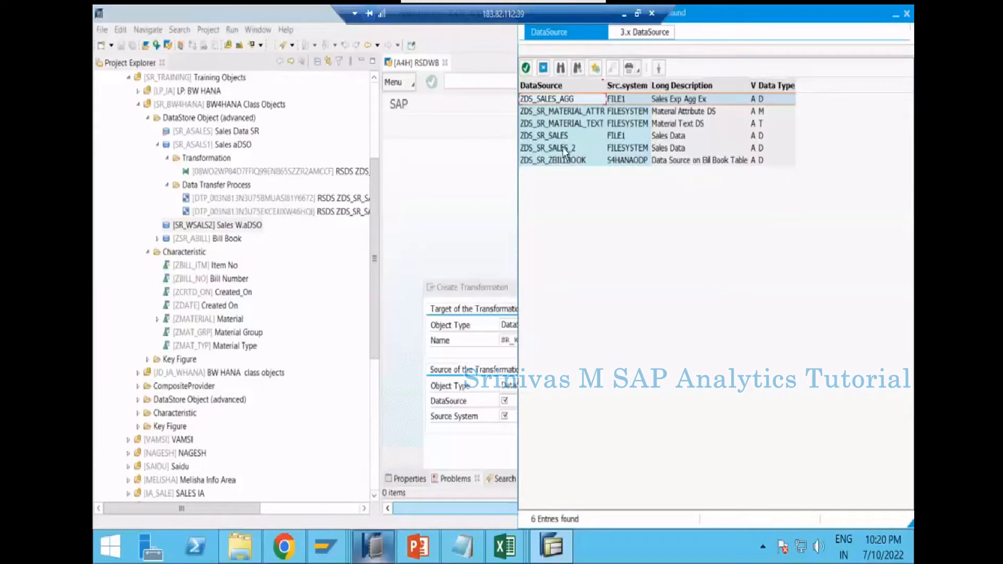
double_click(564, 150)
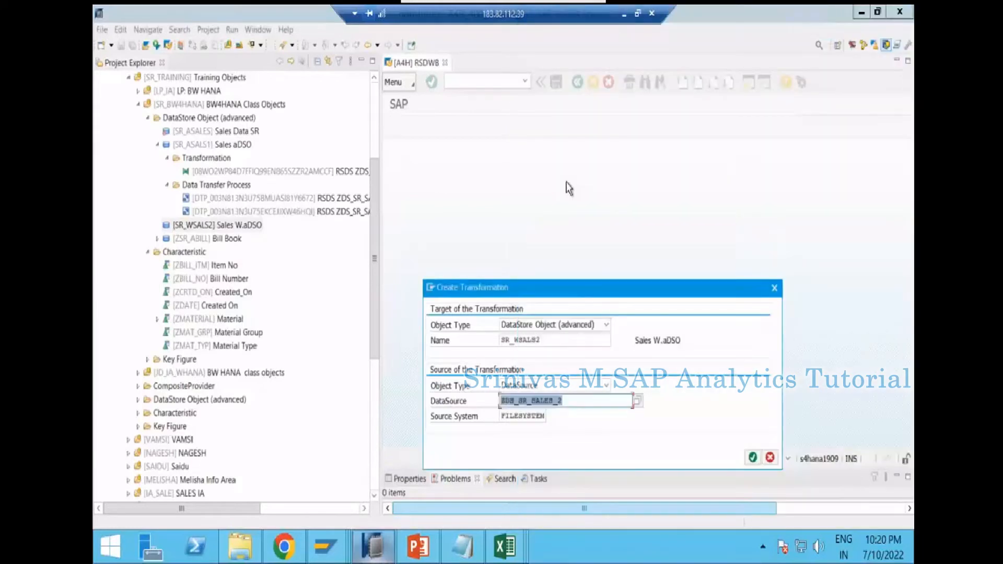
- Try to create the transformation from ZDS_SR_SALES_2 to SR_WSALS2, then discard the dialog and close its editor
left_click(753, 457)
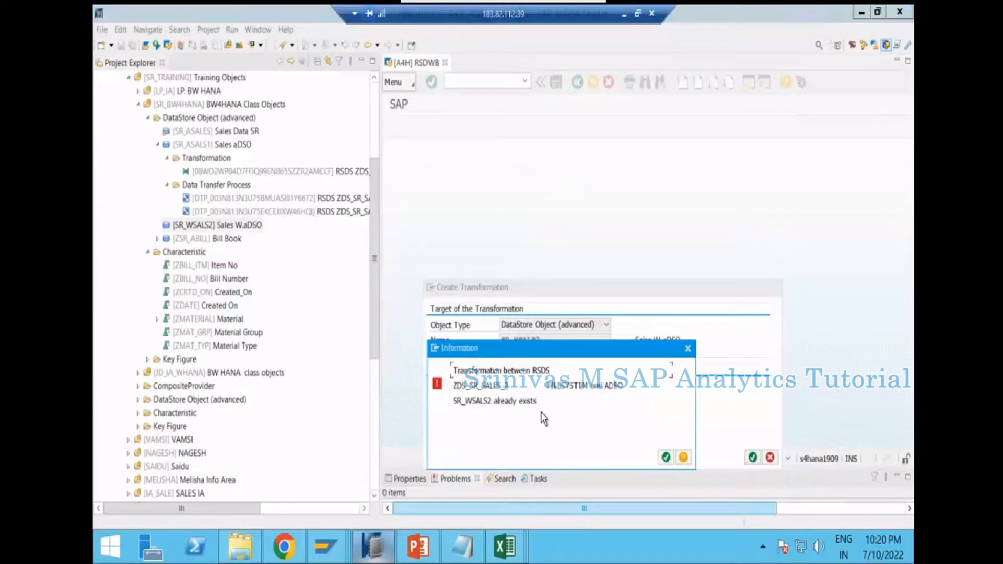
key("Return")
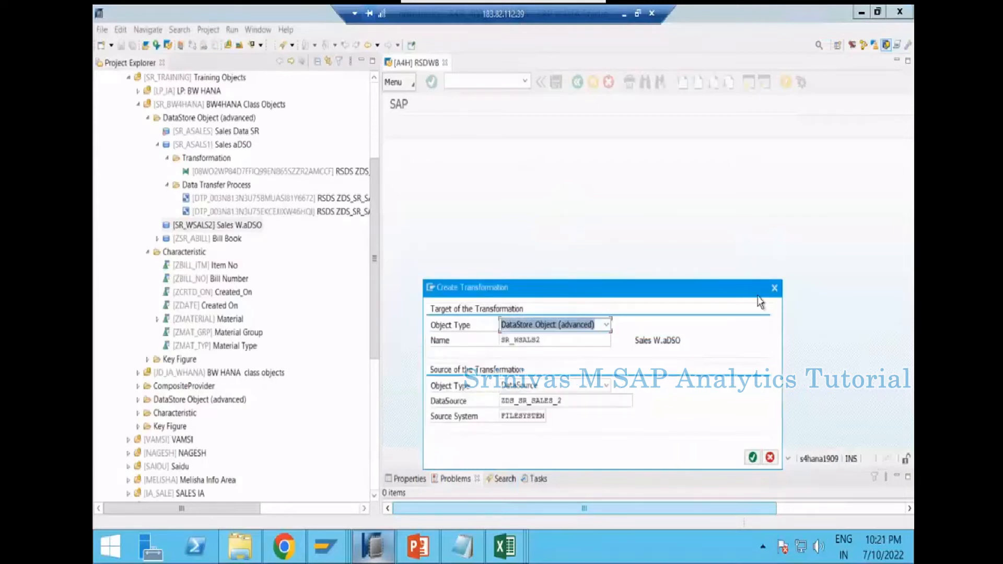
left_click(775, 288)
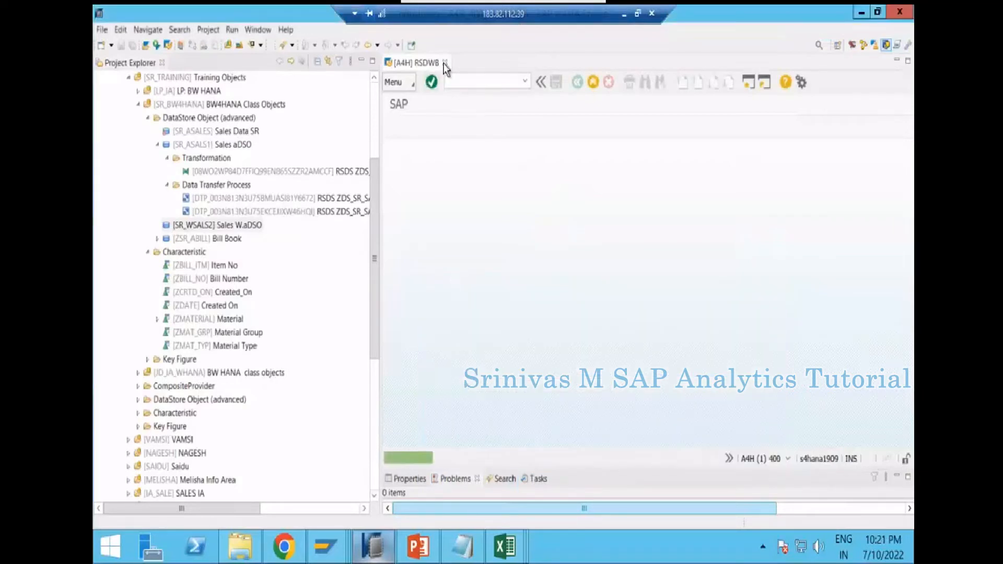
left_click(445, 63)
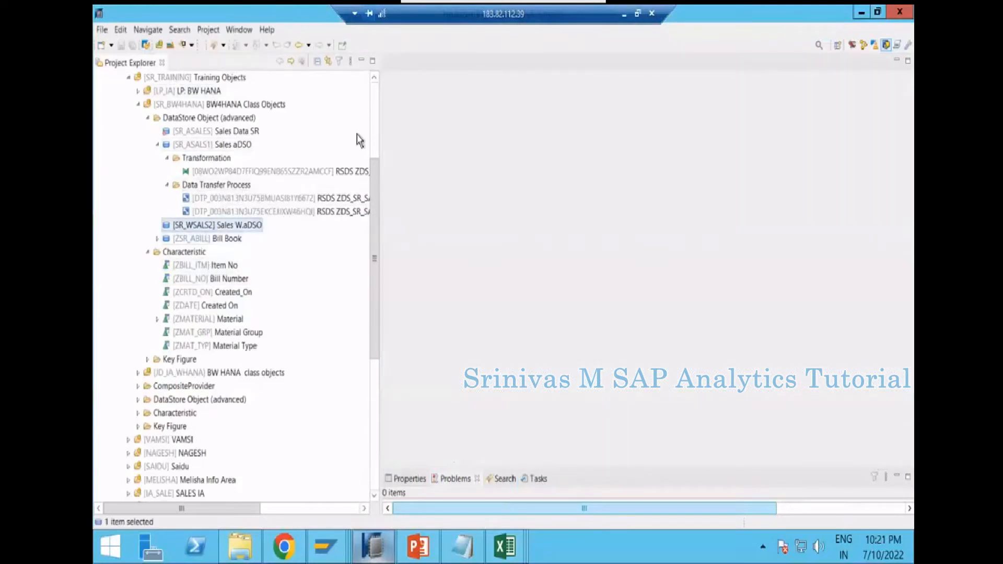
- Create a standard data transfer process from the transformation under Sales W.aDSO, with ZDS_SR_SALES_2 as source and SR_WSALS2 as target
scroll(209, 149, "up", 4)
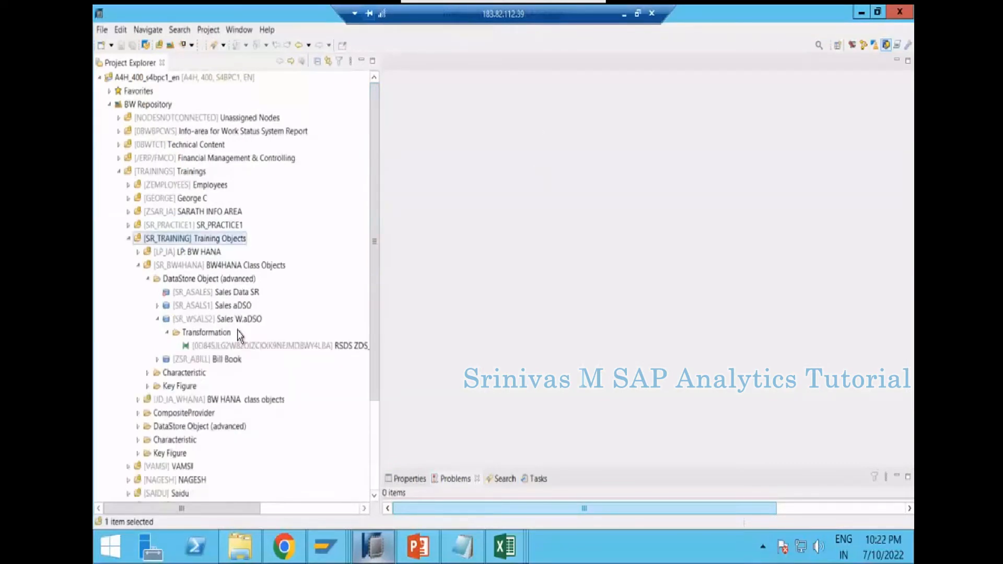
left_click(235, 346)
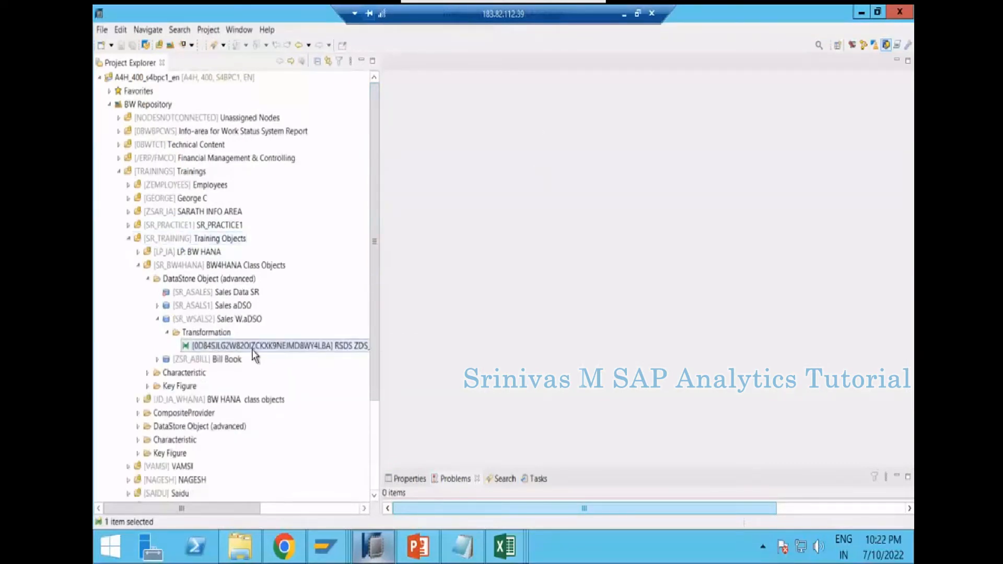
right_click(218, 345)
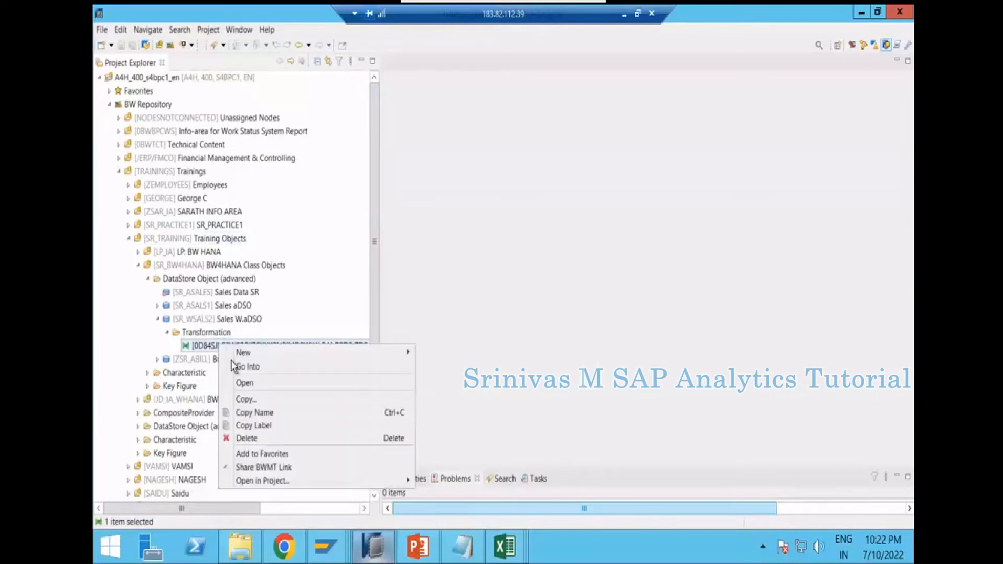
mouse_move(271, 352)
left_click(454, 355)
right_click(290, 347)
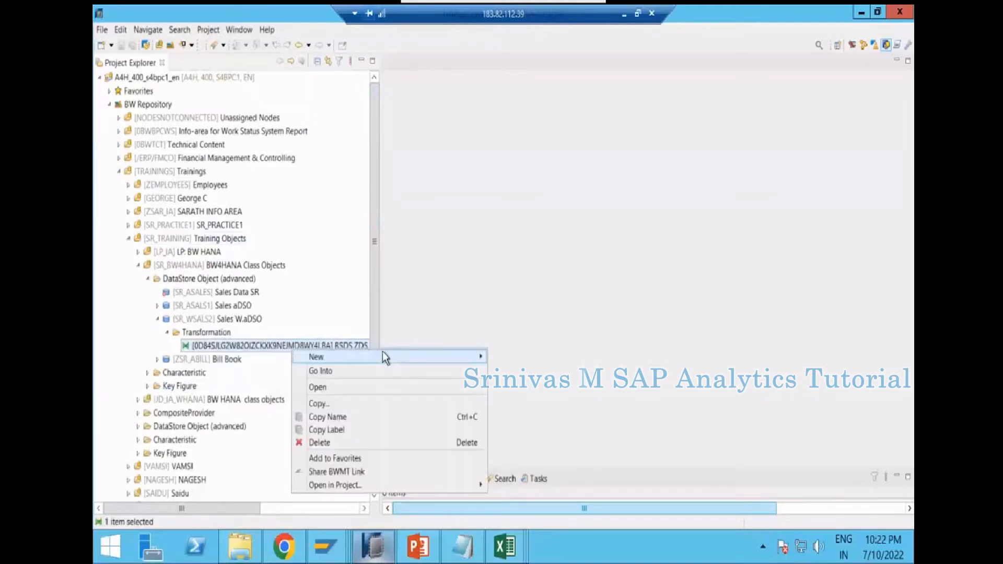
mouse_move(473, 358)
left_click(517, 359)
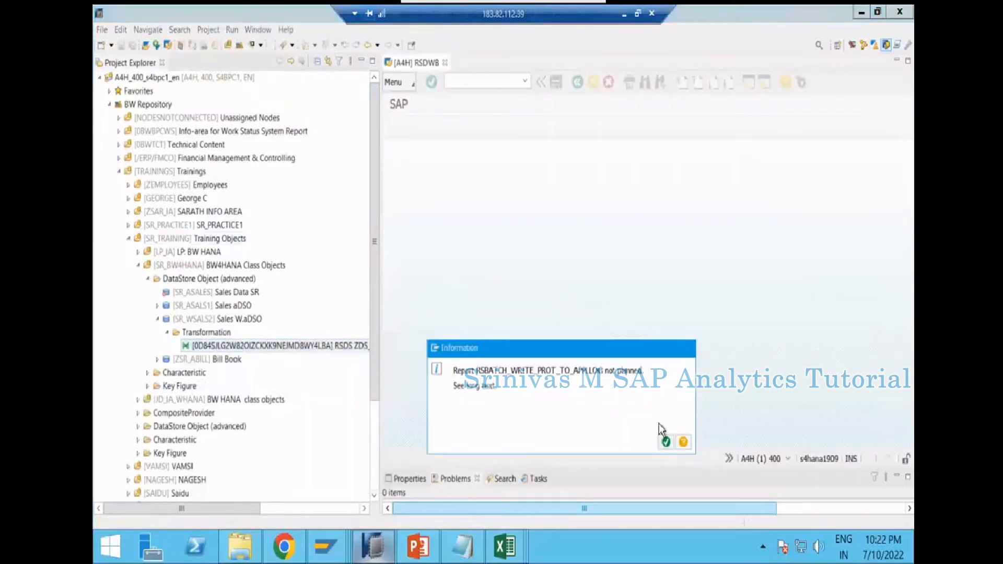
left_click(665, 442)
left_click_drag(587, 296, 560, 213)
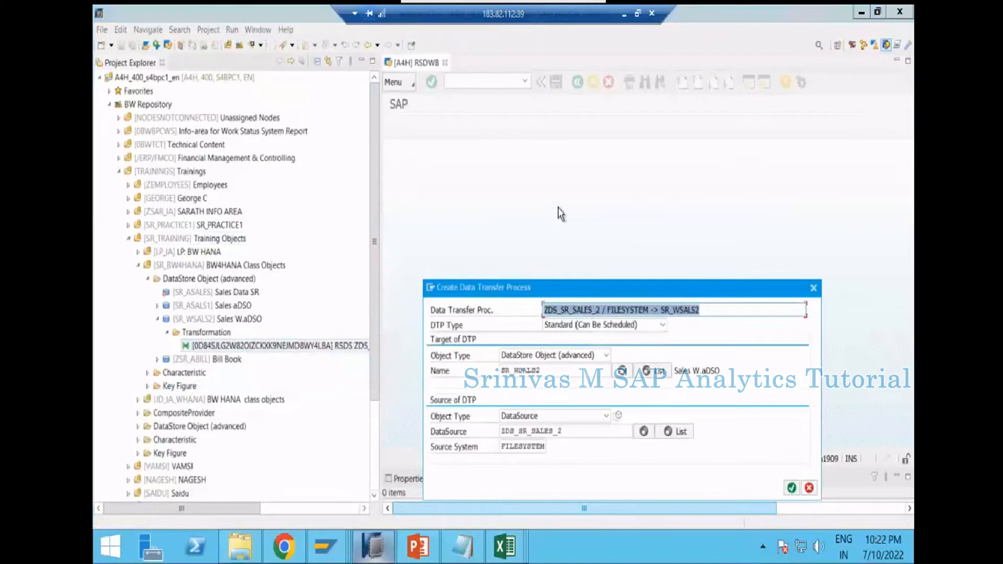
left_click(764, 403)
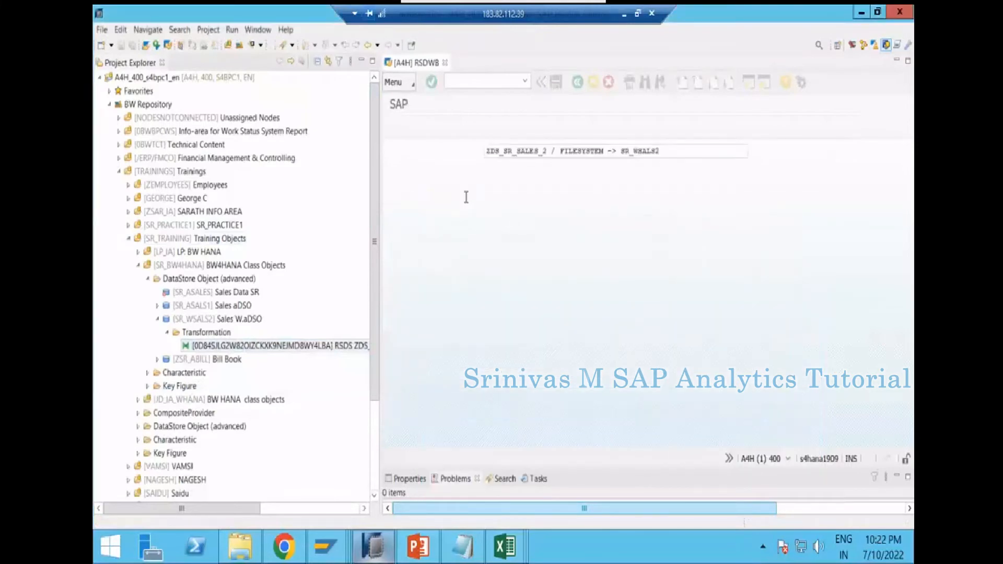
- Set the extraction mode to Full and data extraction directly from the source system without PSA, and check the source file path
left_click(530, 289)
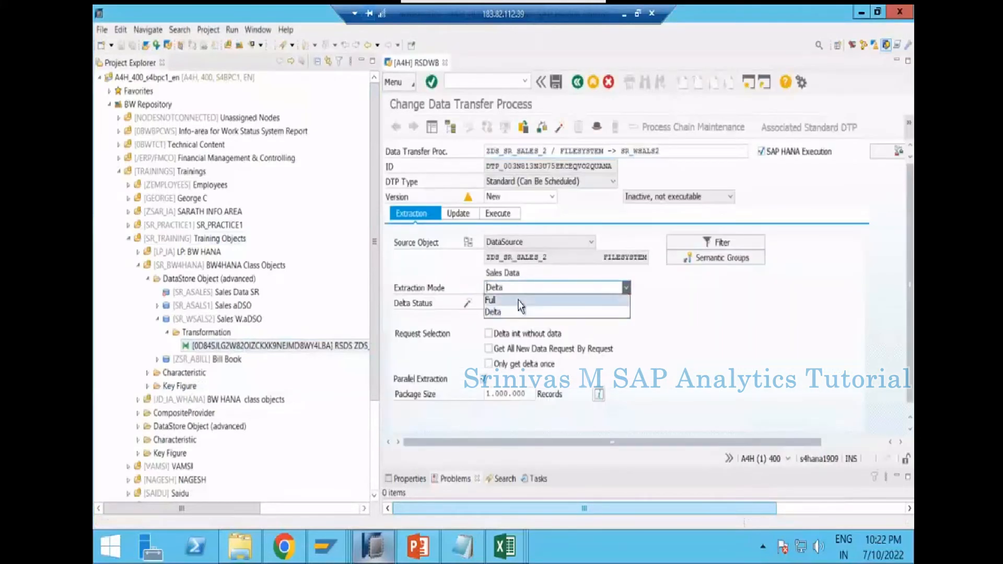
left_click(522, 307)
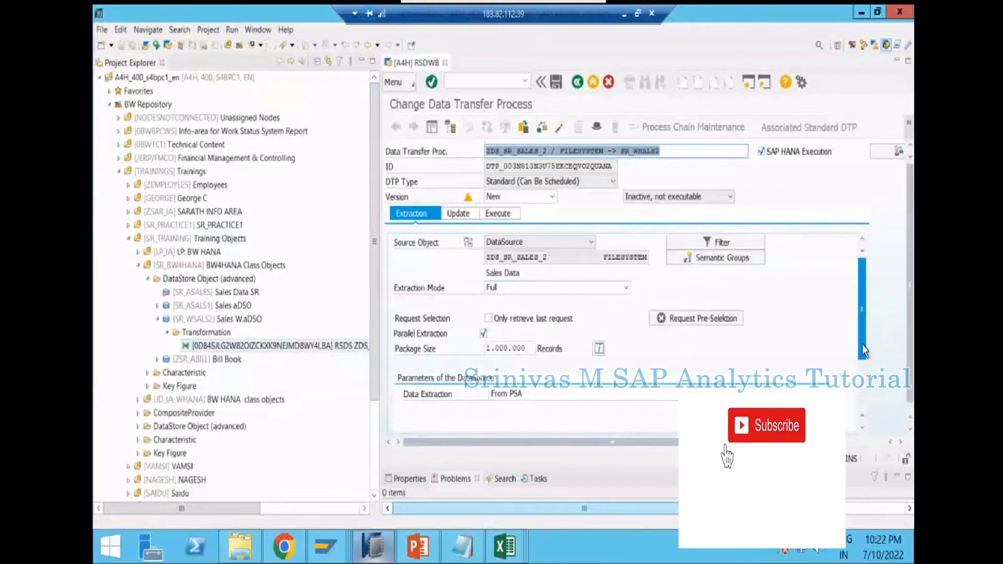
scroll(857, 303, "down", 3)
left_click(575, 305)
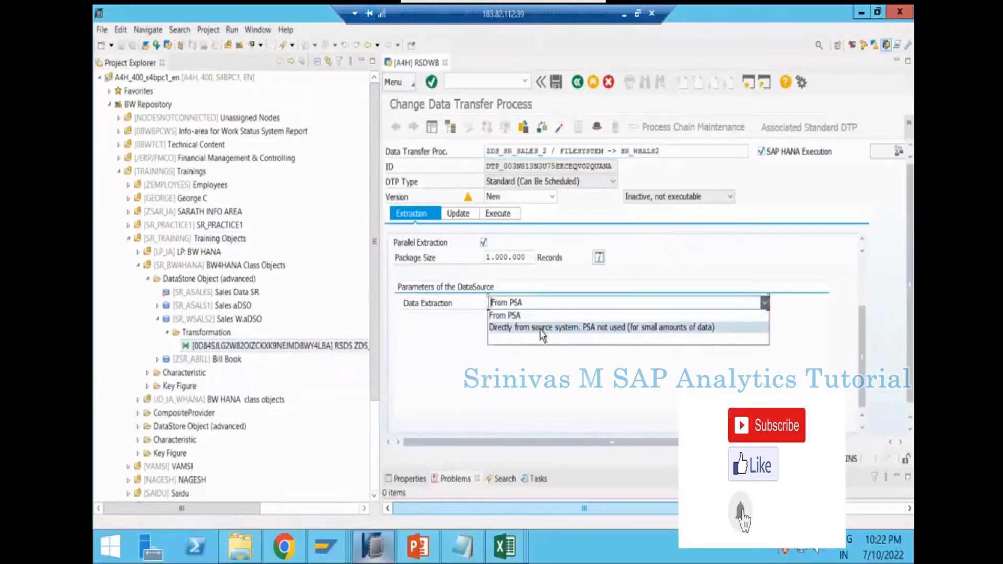
left_click(538, 327)
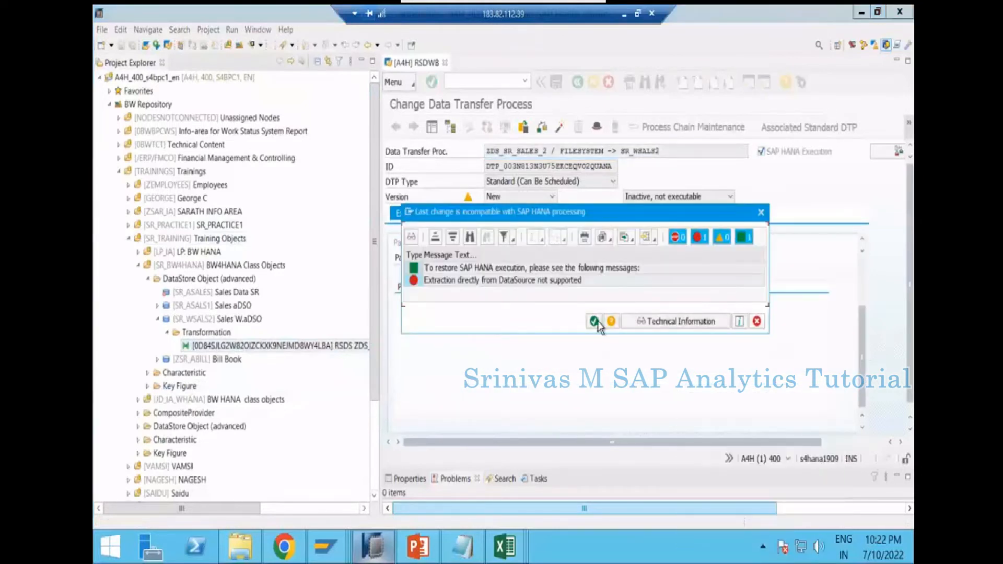
left_click(595, 321)
scroll(862, 297, "down", 2)
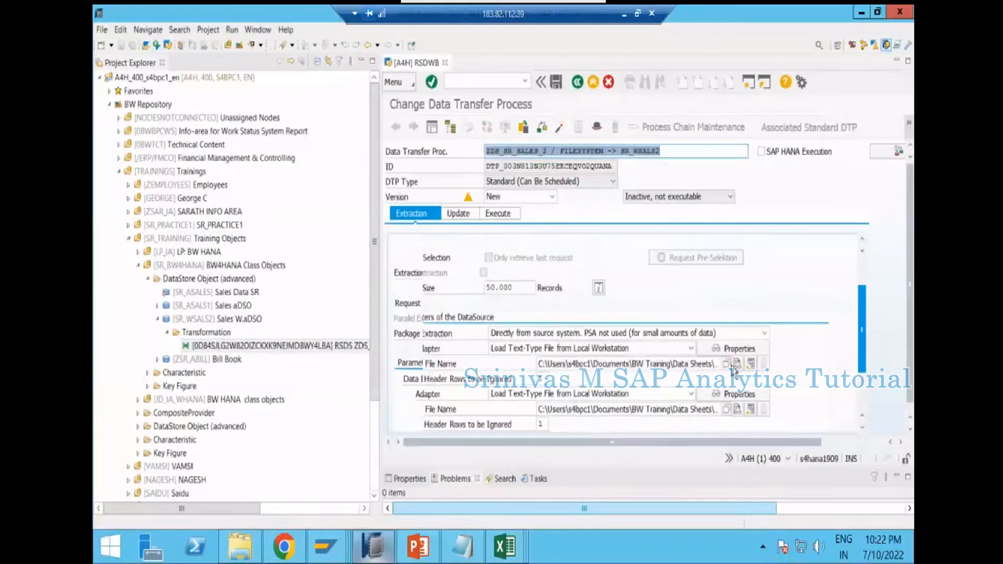
left_click_drag(663, 318, 749, 319)
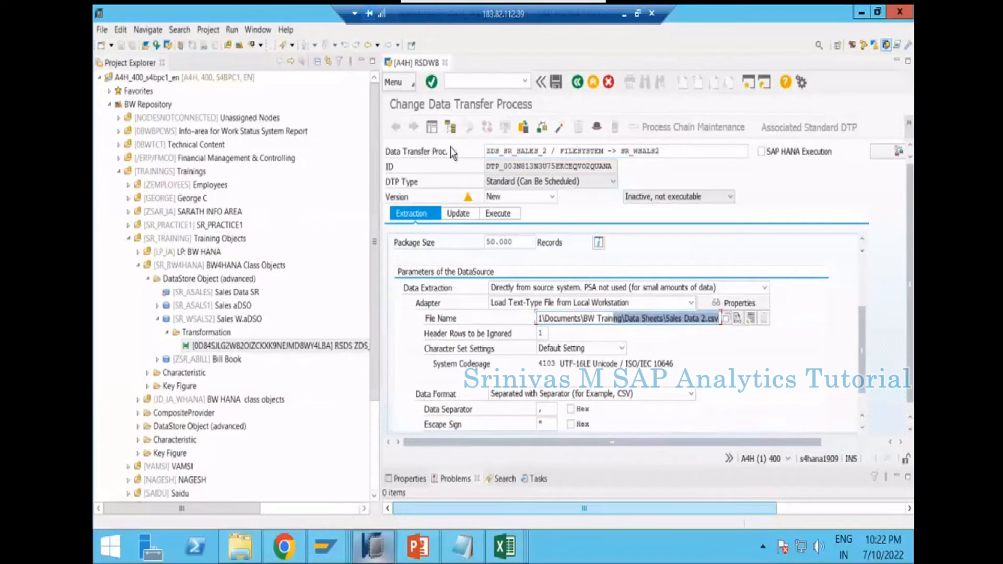
- Activate and execute the data transfer process, allowing access to Sales Data 2.csv, and display its request monitor
left_click(557, 132)
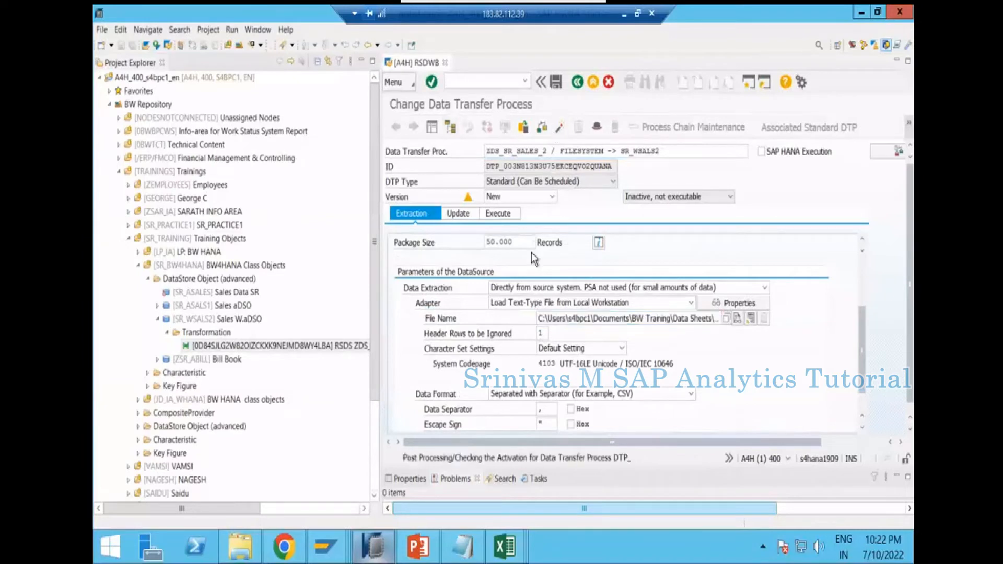
left_click(505, 219)
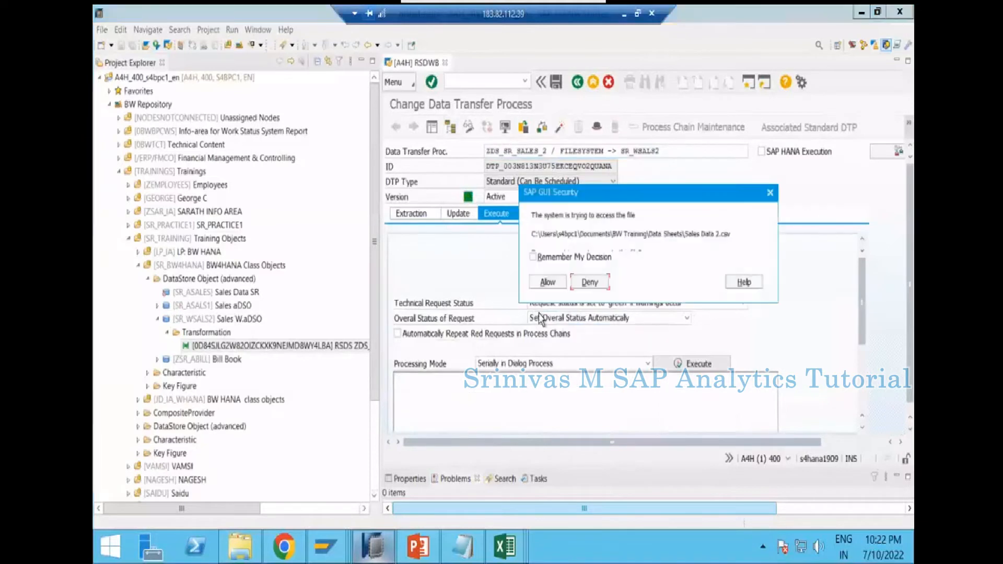
left_click(548, 282)
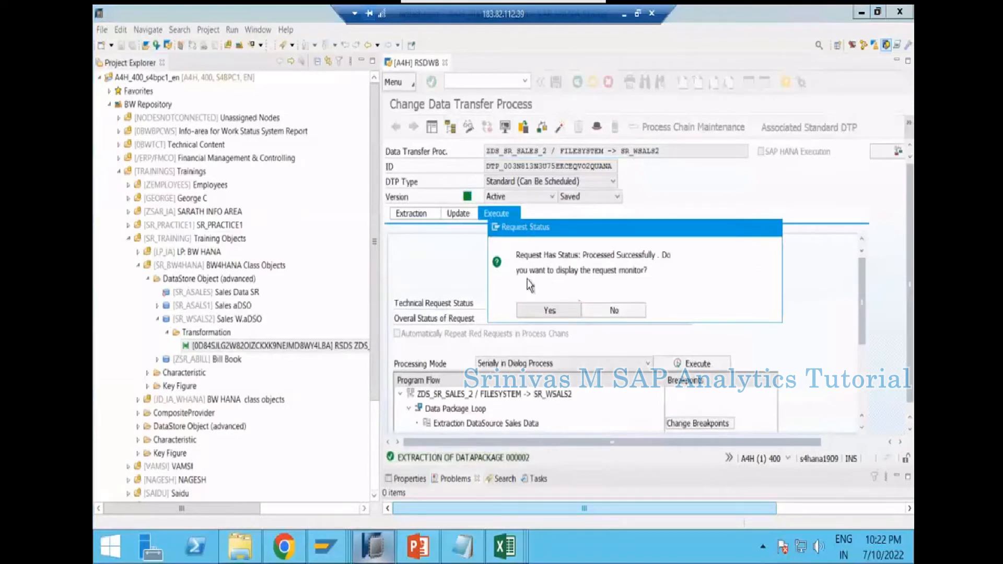
left_click(525, 308)
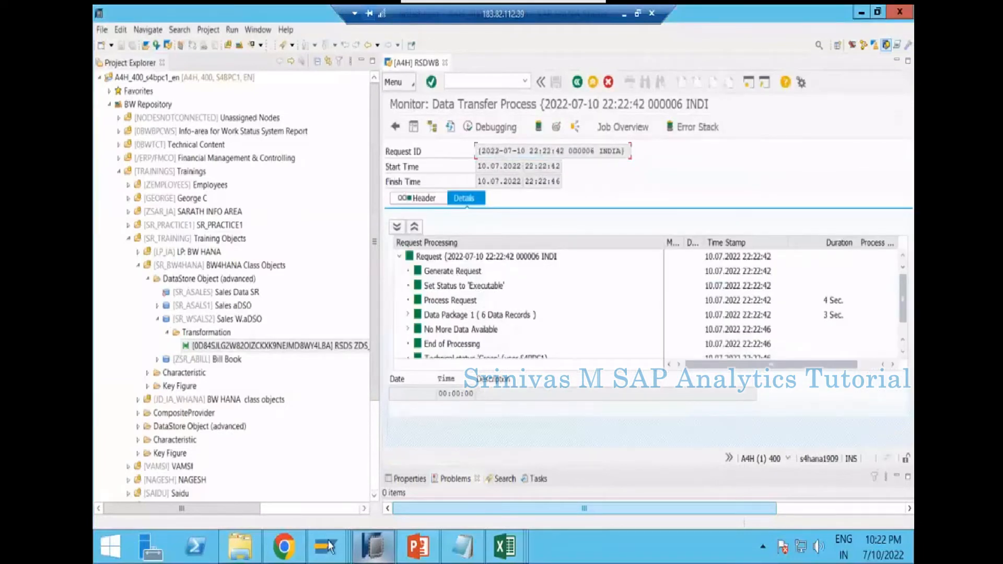
- Switch to SAP GUI and run RSPM_MANAGE for the advanced DataStore object SR_WSALS2 to check its loaded request
mouse_move(328, 546)
left_click(335, 460)
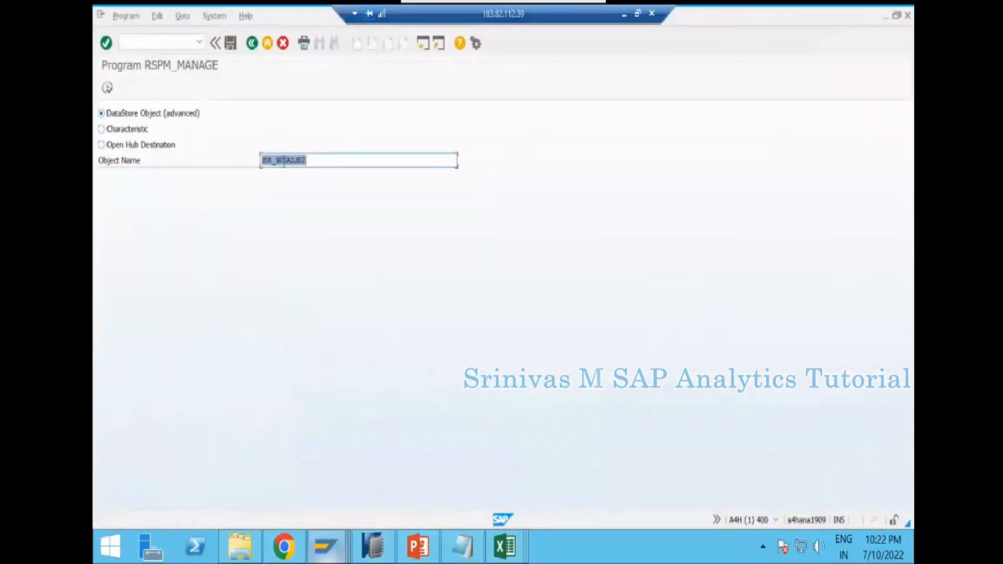
left_click(108, 89)
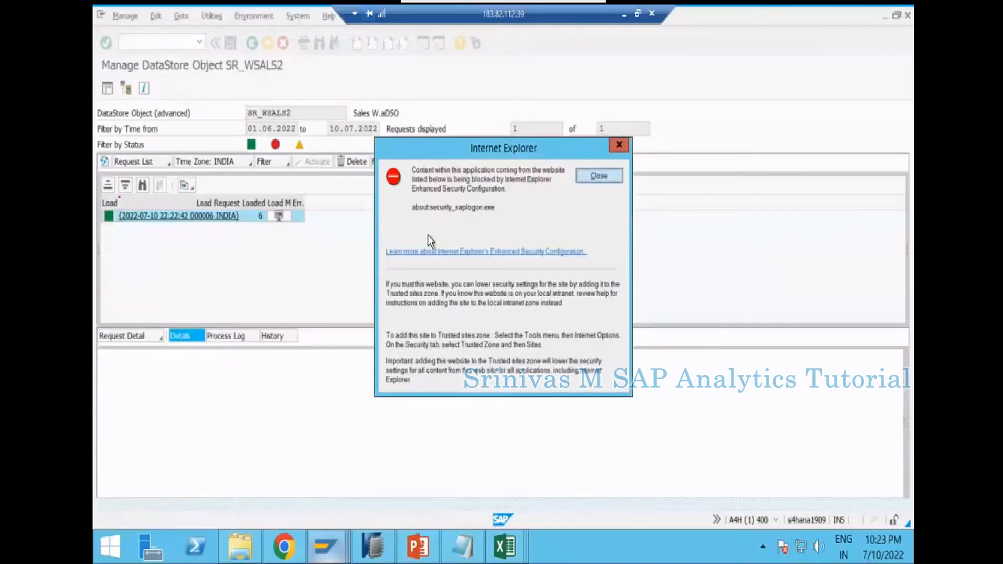
left_click(599, 175)
left_click(260, 217)
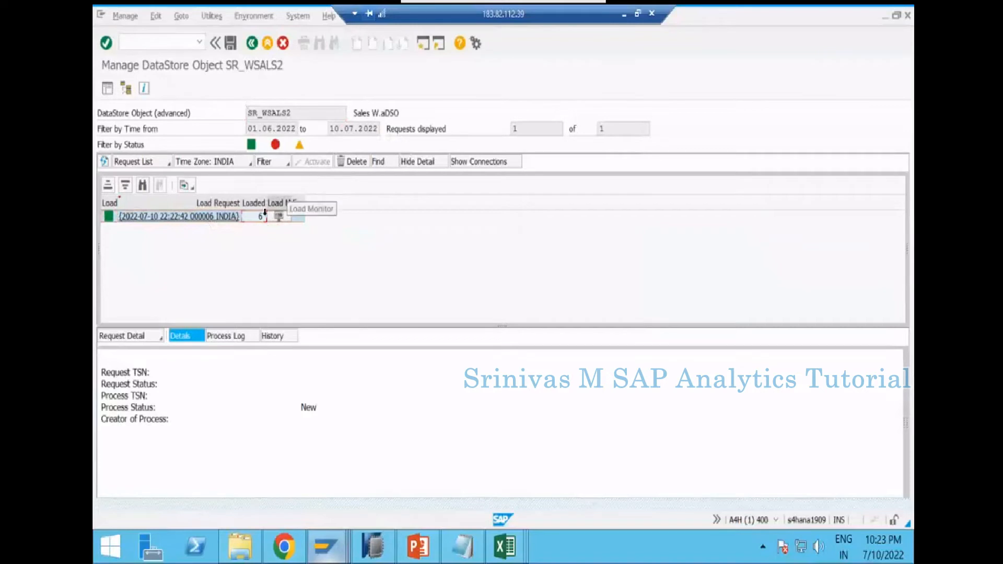
- Display the new data of SR_WSALS2 from table /BIC/ASR_WSALS21 without any selection restrictions
left_click(219, 21)
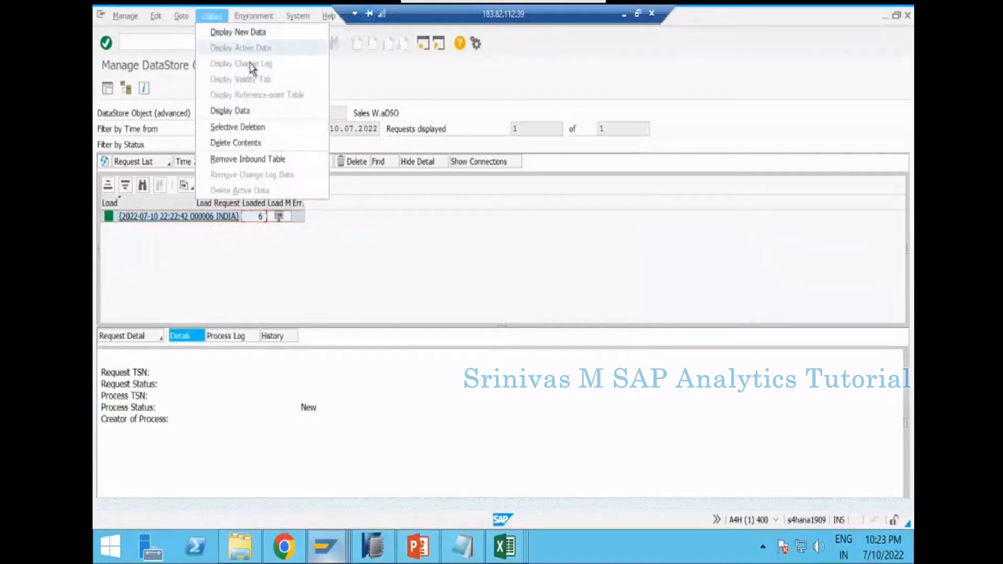
left_click(265, 33)
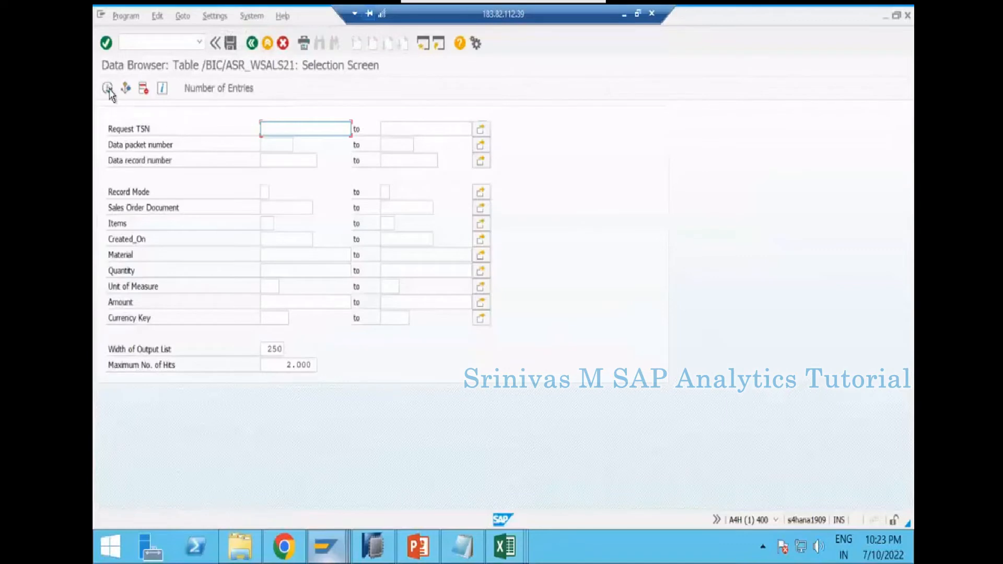
left_click(108, 89)
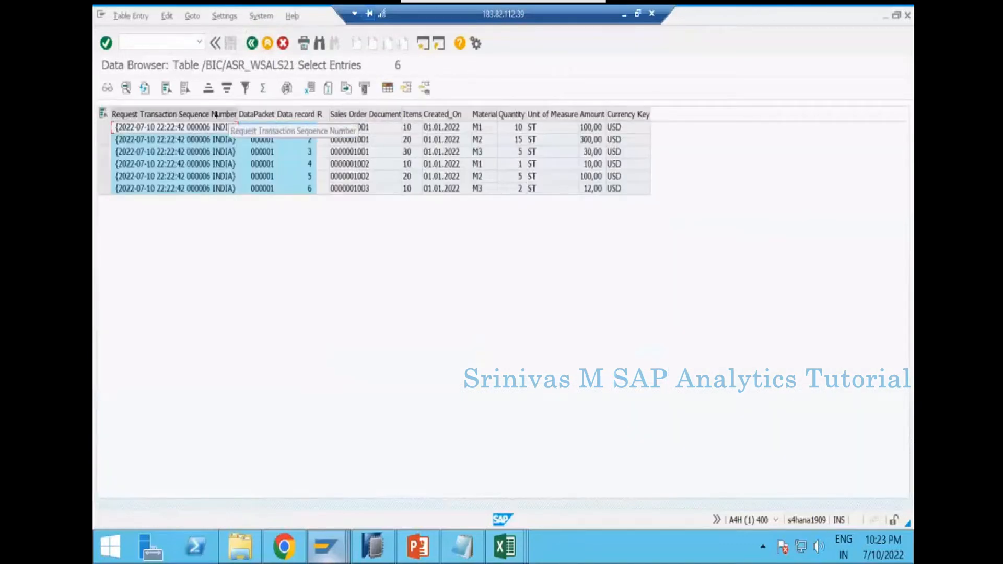
- Examine the request TSN, data packet and data record key columns with the sales records, and return to the RSPM_MANAGE selection screen
left_click_drag(214, 114, 313, 120)
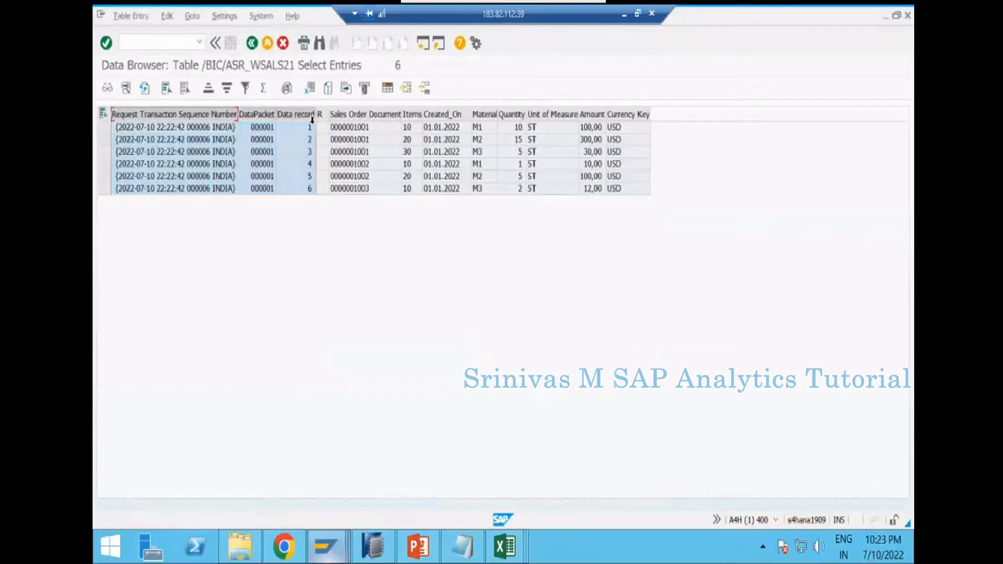
left_click(237, 144)
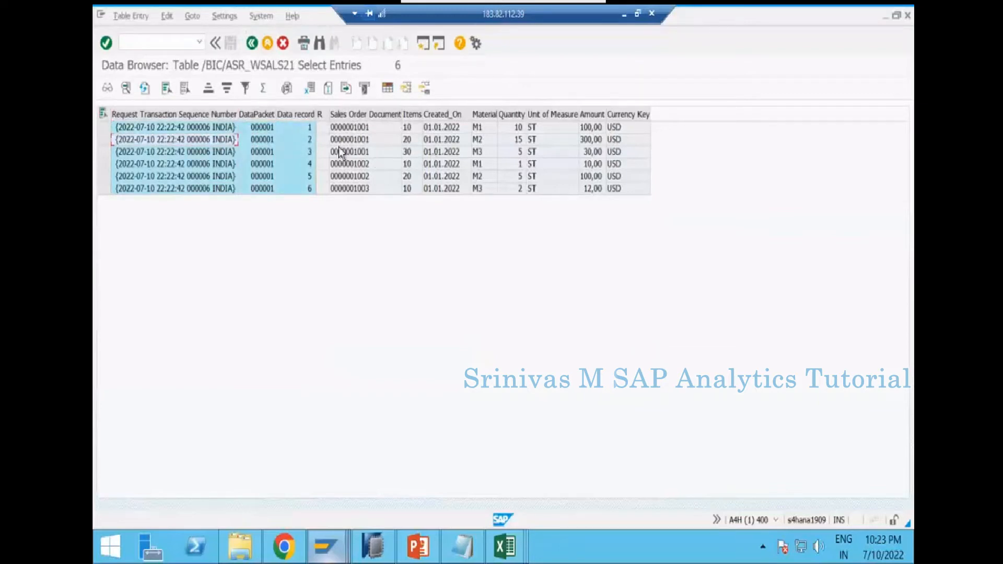
left_click(190, 114)
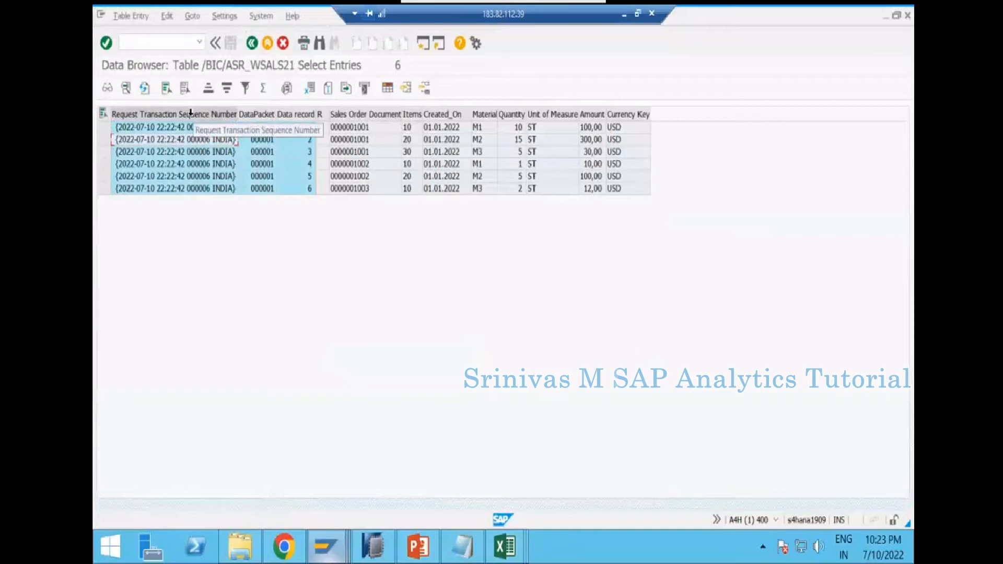
left_click(265, 114)
left_click(299, 114)
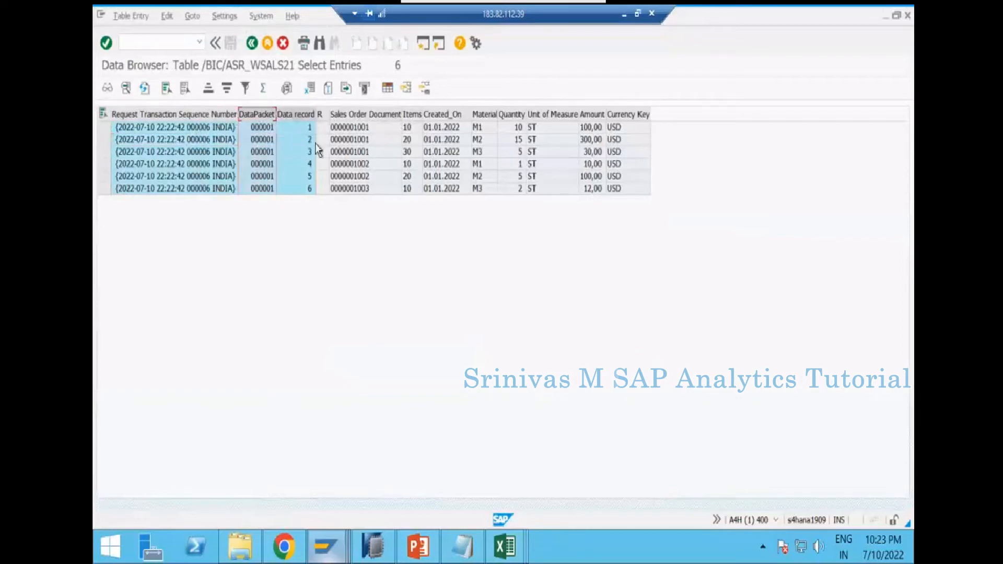
left_click(370, 170)
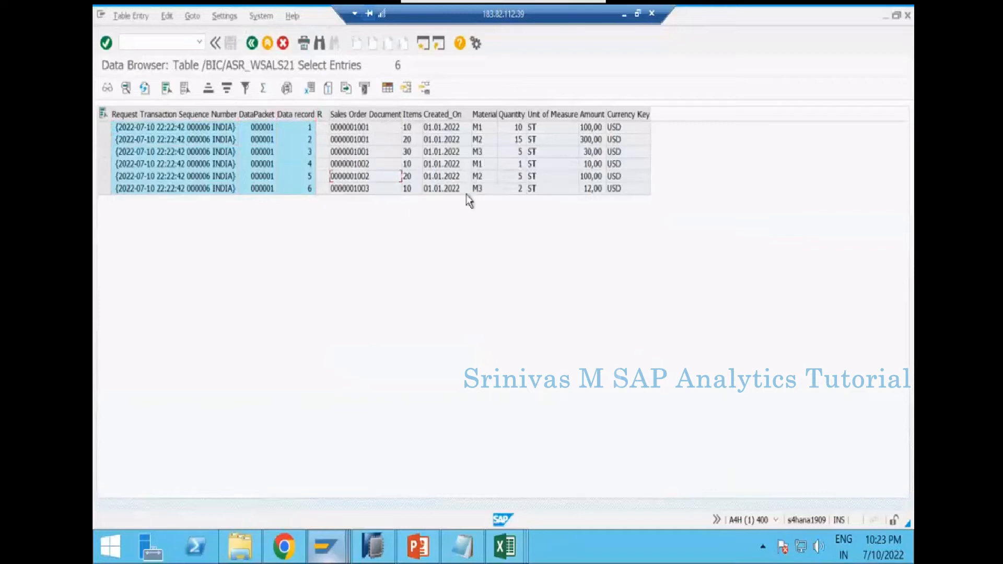
left_click(500, 180)
left_click(268, 43)
left_click(268, 43)
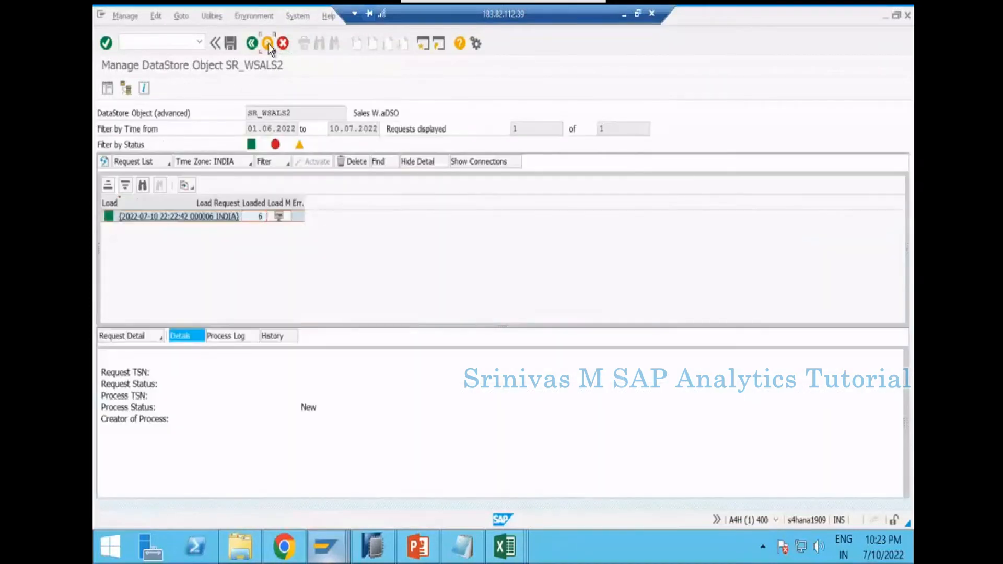
left_click(268, 44)
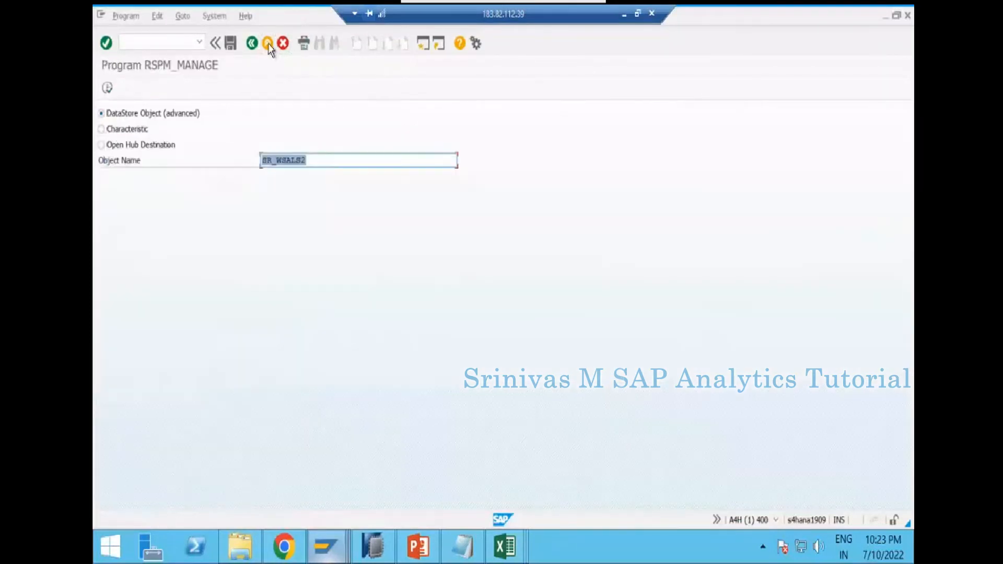
- Switch to SAP HANA Studio, close the request monitor, and open the data transfer process under the expanded Sales W.aDSO
left_click(373, 546)
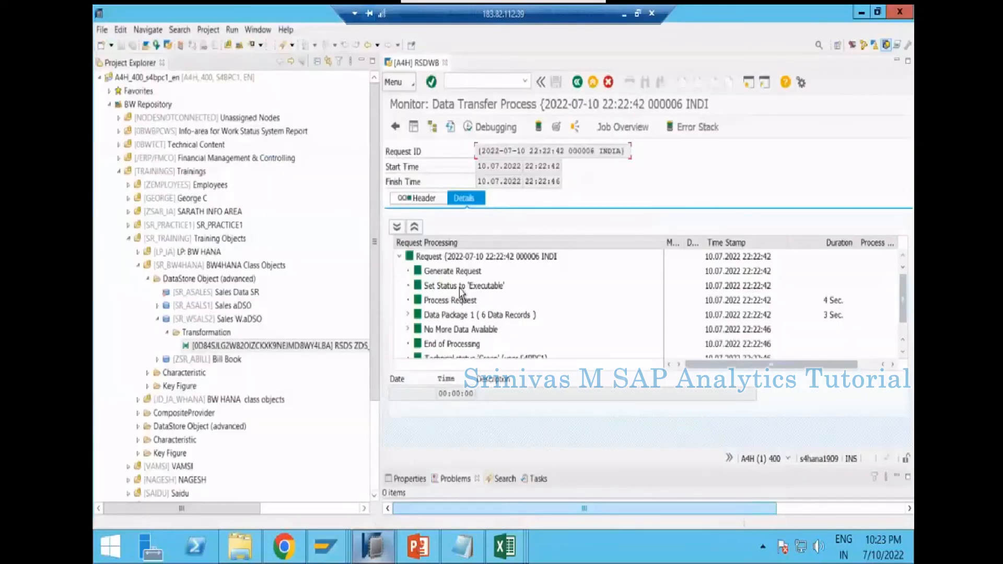
left_click(445, 62)
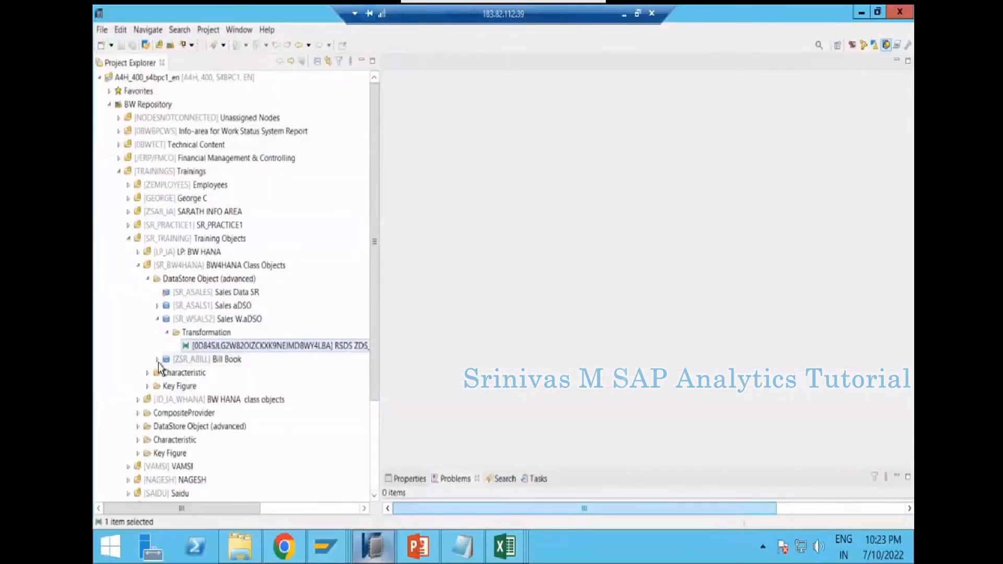
right_click(184, 316)
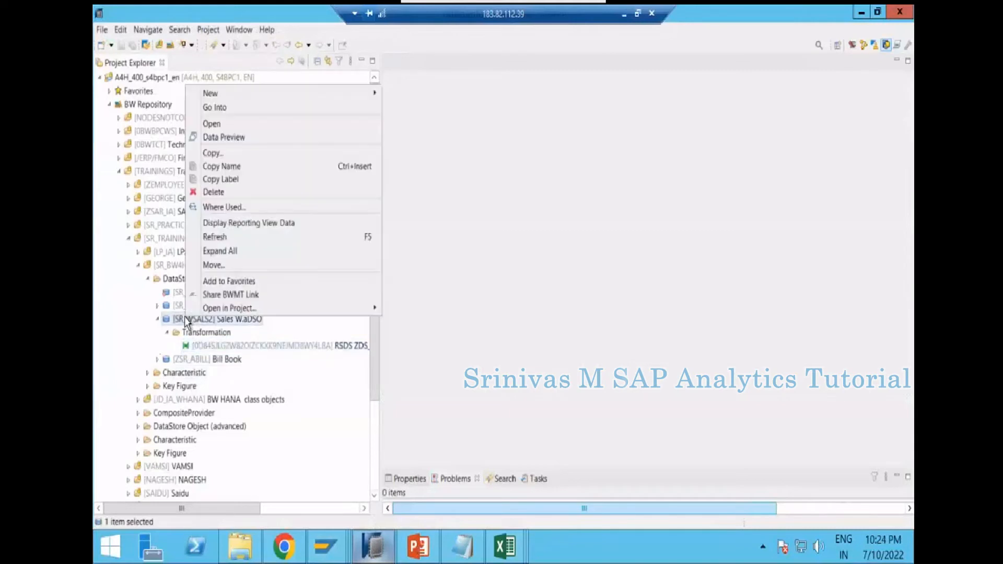
left_click(212, 251)
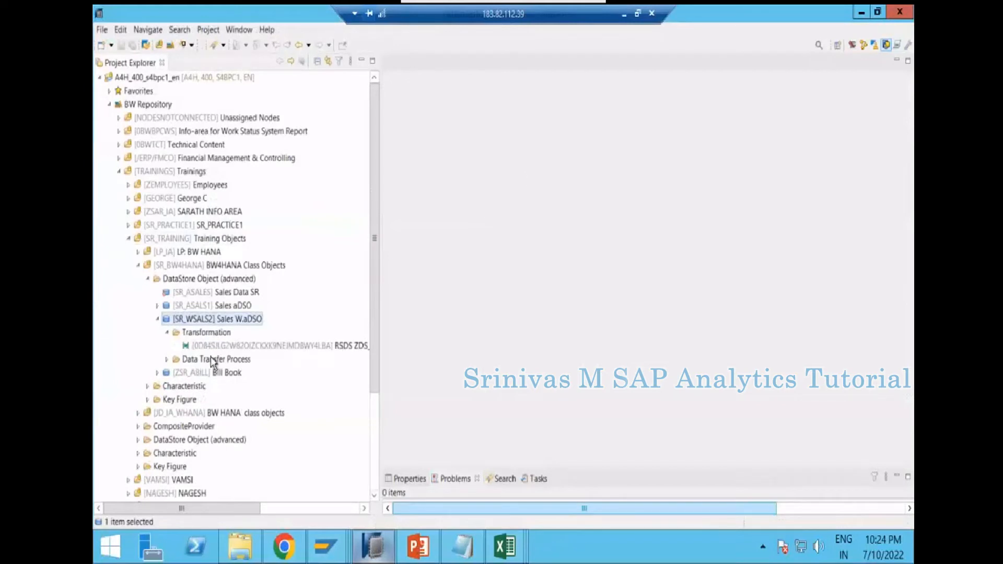
left_click(167, 360)
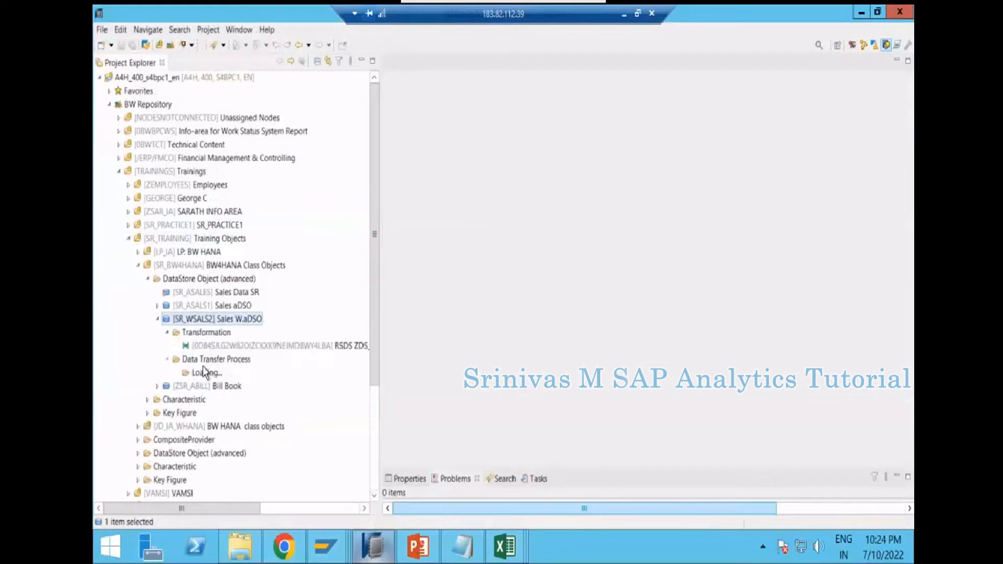
double_click(209, 373)
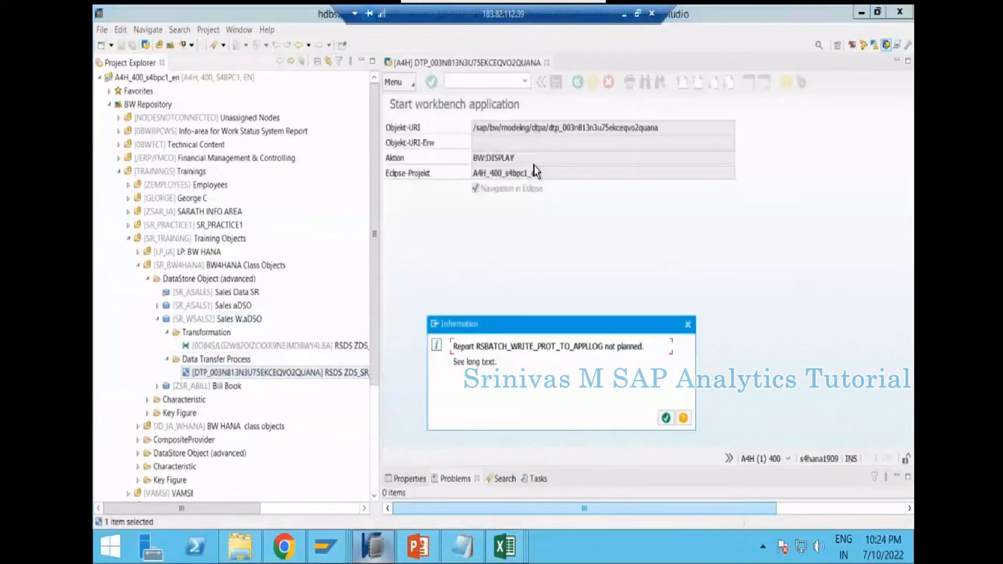
key("Return")
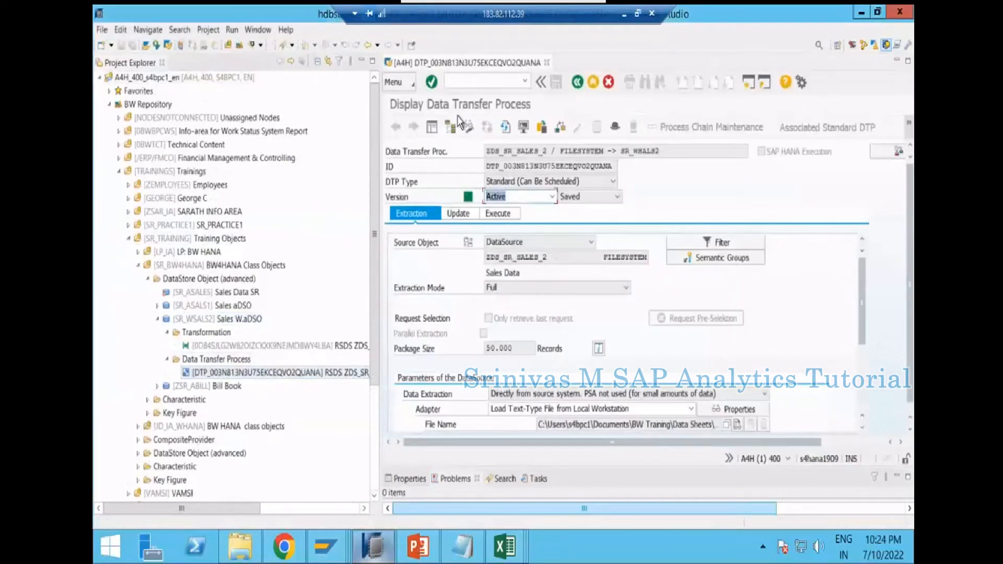
- Put the data transfer process in change mode and set its source file to Sales Data 3.csv from the Data Sheets folder
left_click(468, 127)
left_click_drag(863, 303, 861, 346)
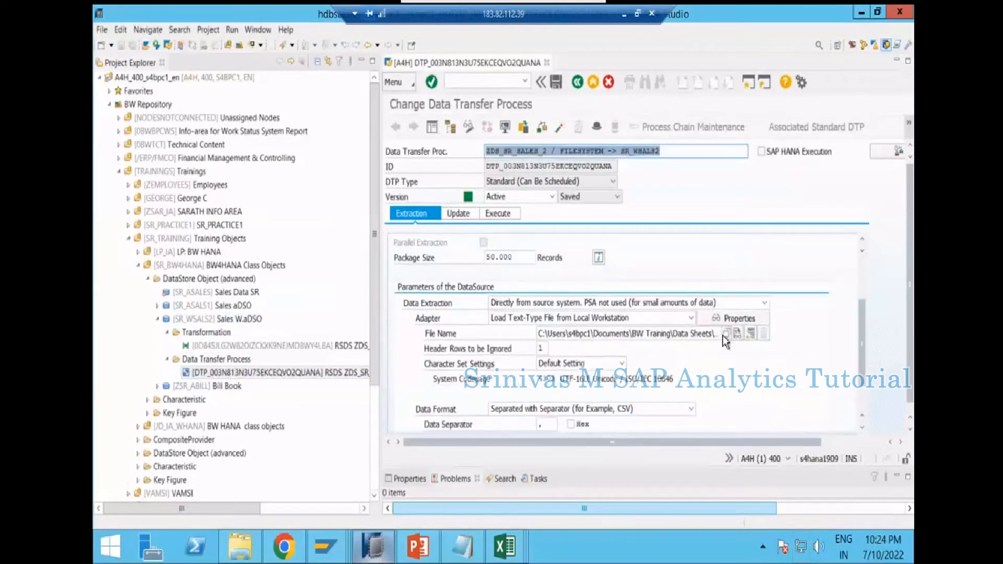
left_click(726, 335)
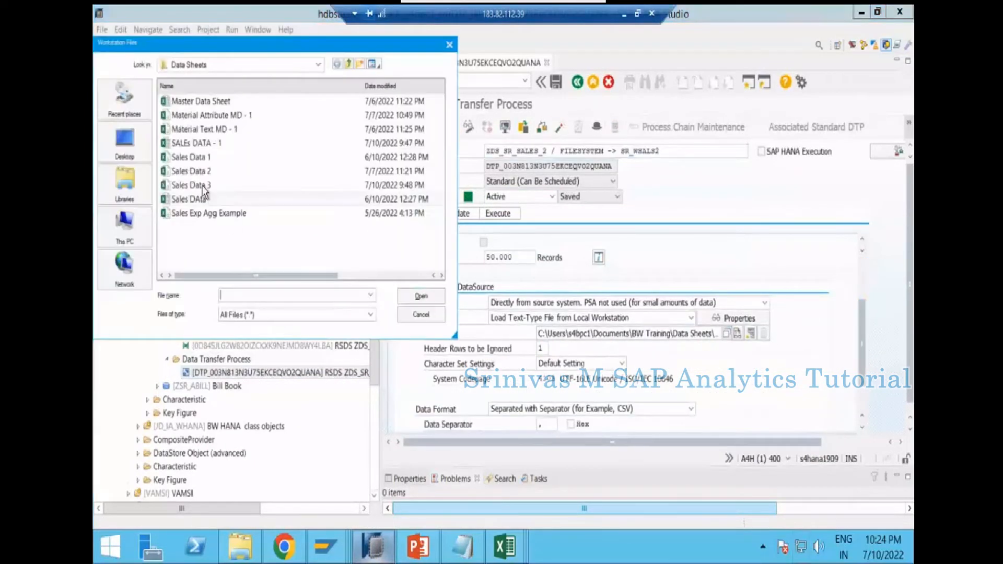
left_click(202, 186)
left_click(421, 297)
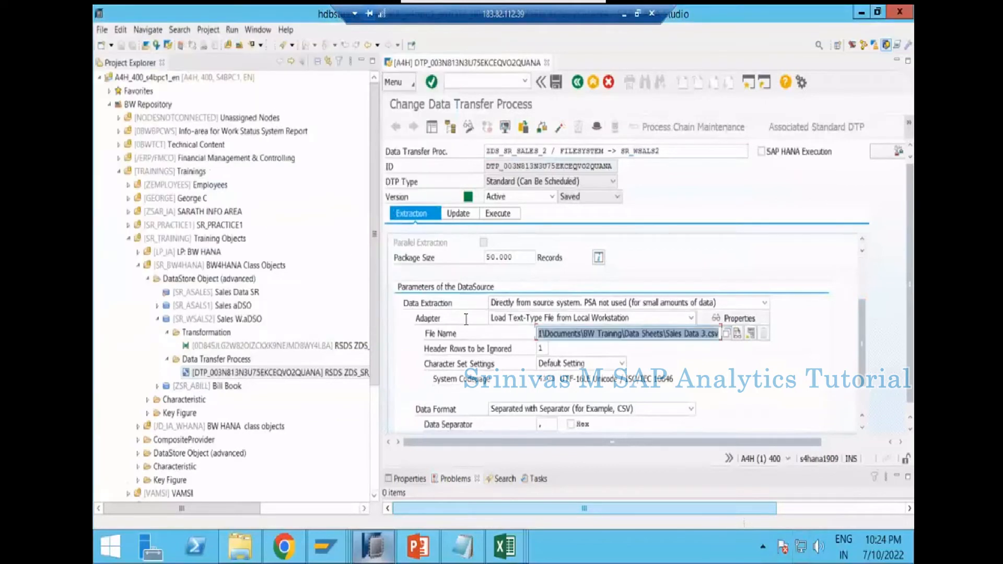
- Activate and execute the data transfer process, and check the data package in its request monitor
left_click(559, 127)
left_click(495, 215)
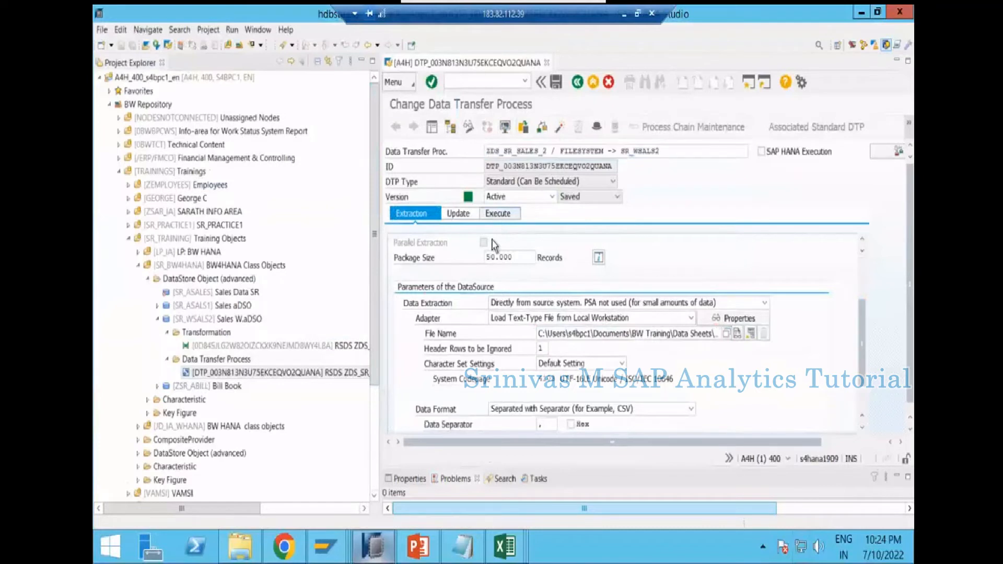
left_click(695, 364)
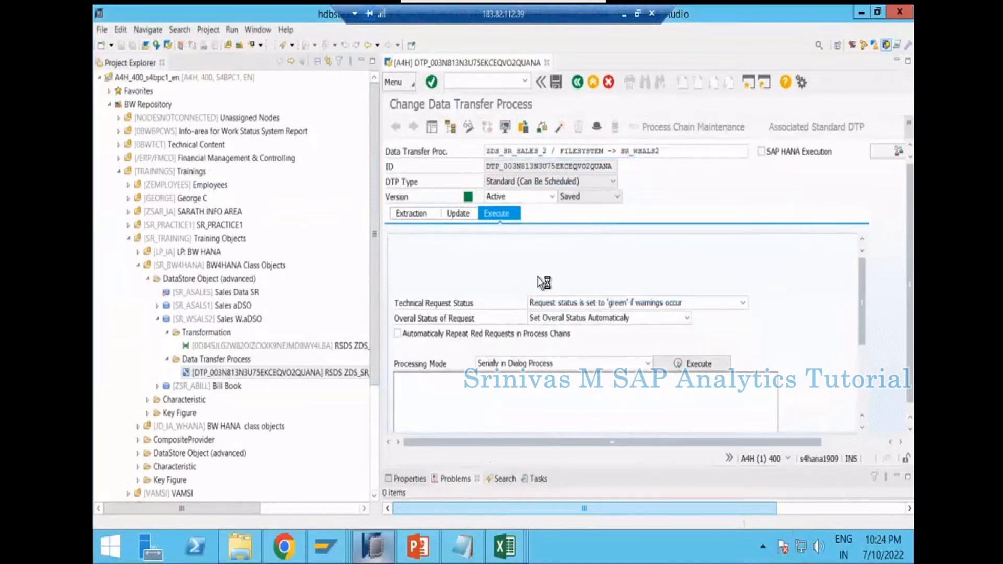
left_click(553, 282)
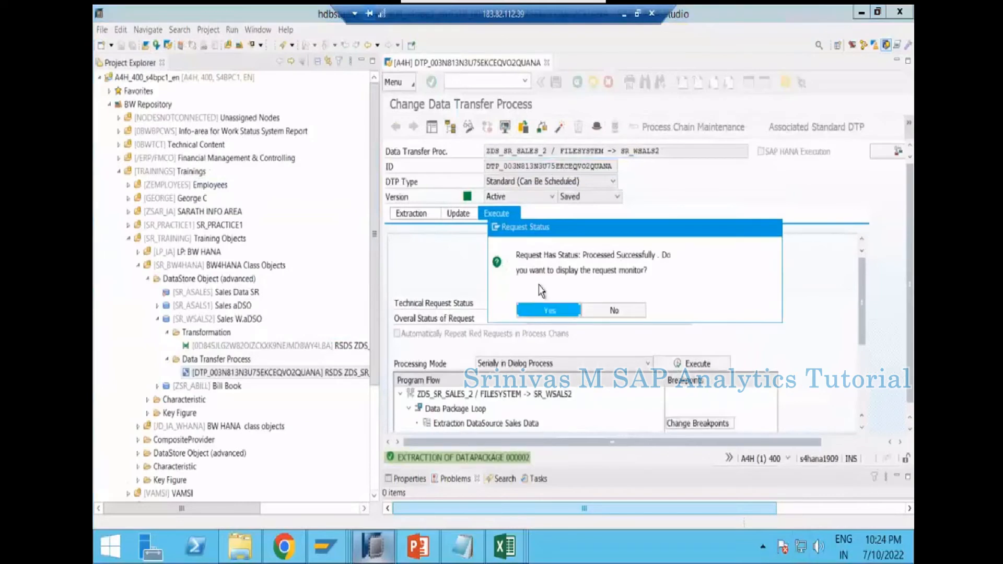
left_click(562, 310)
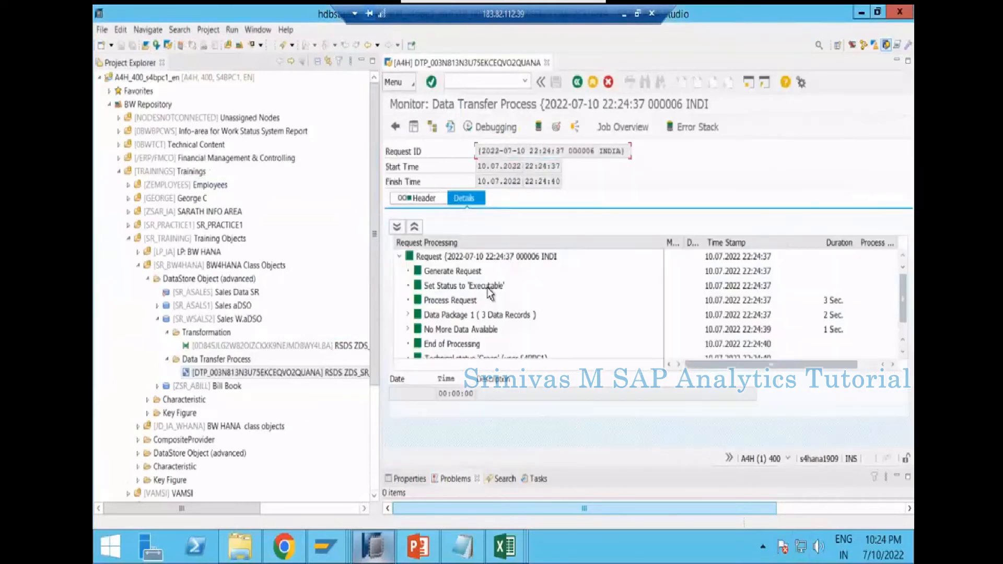
left_click(488, 316)
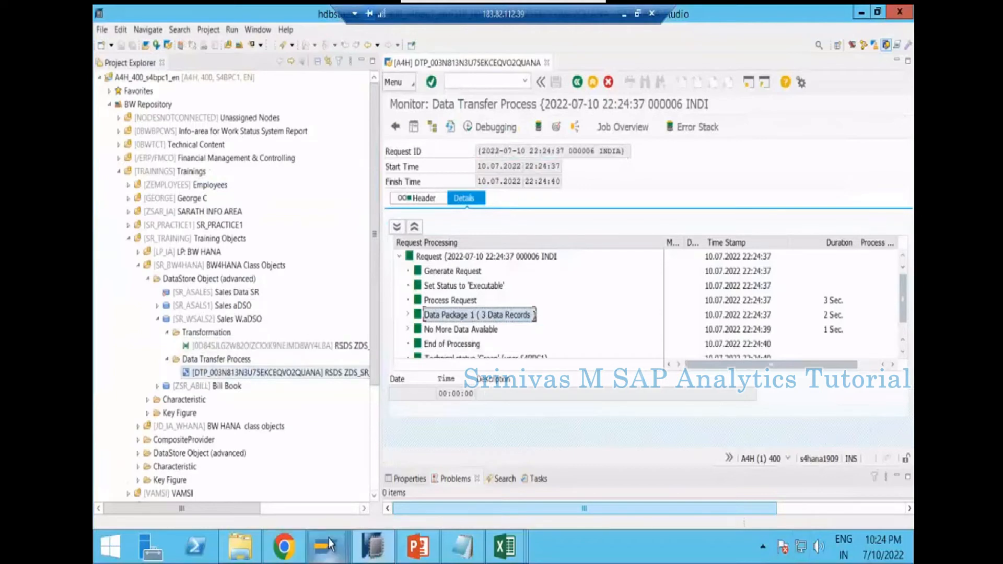
- Switch to SAP GUI and redisplay the SR_WSALS2 request list to compare the loaded record counts of its requests
mouse_move(329, 539)
left_click(297, 434)
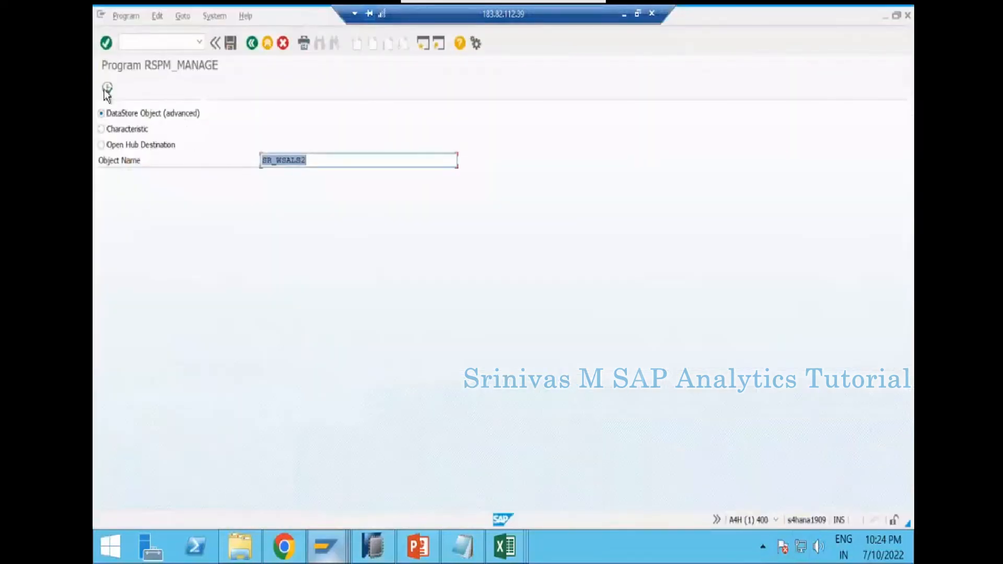
left_click(107, 89)
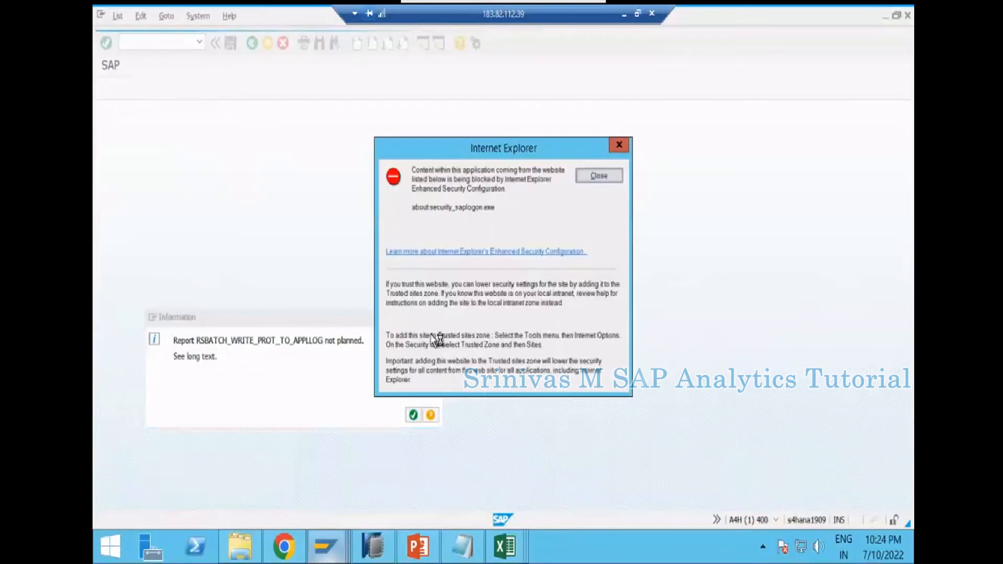
left_click(599, 176)
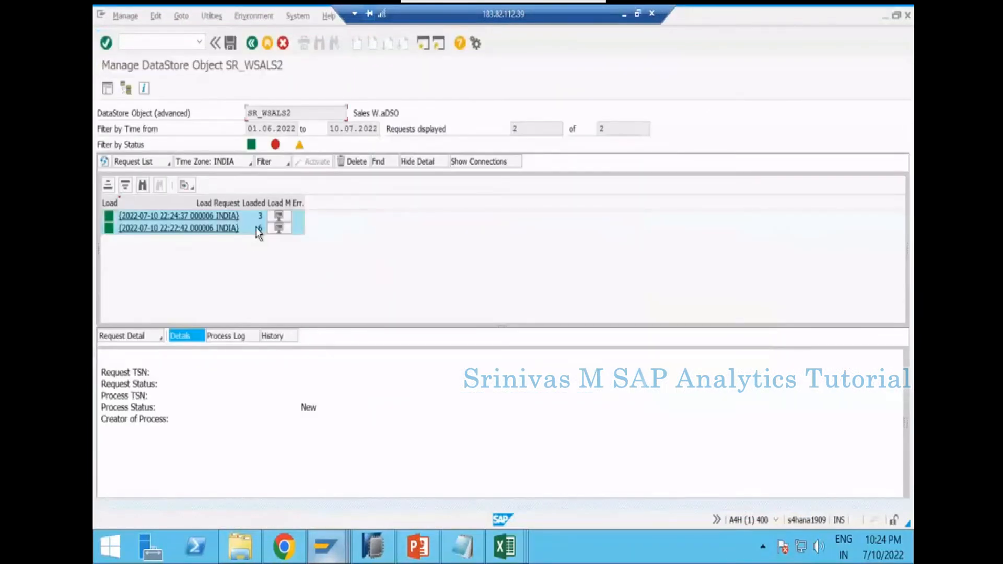
left_click(256, 230)
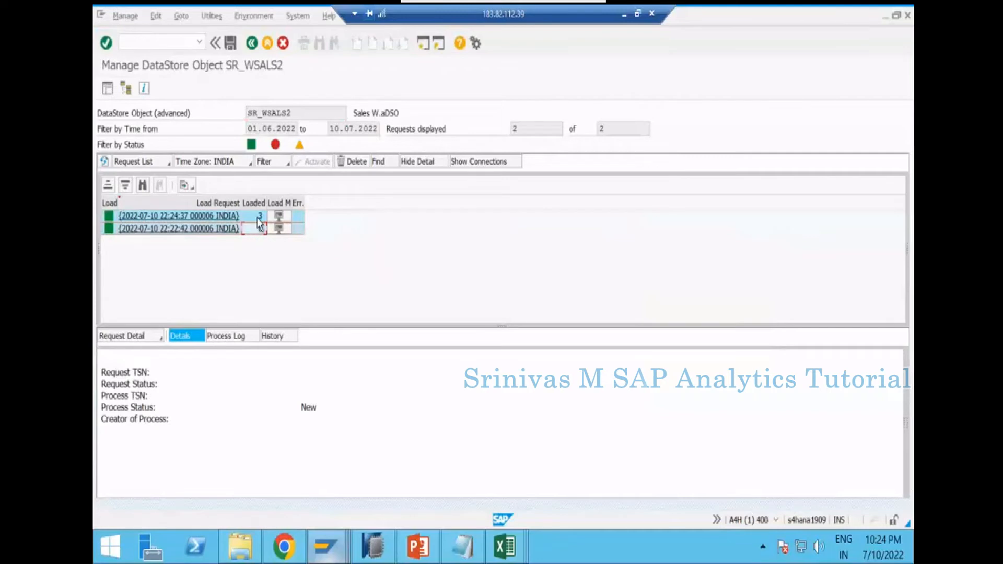
left_click(260, 217)
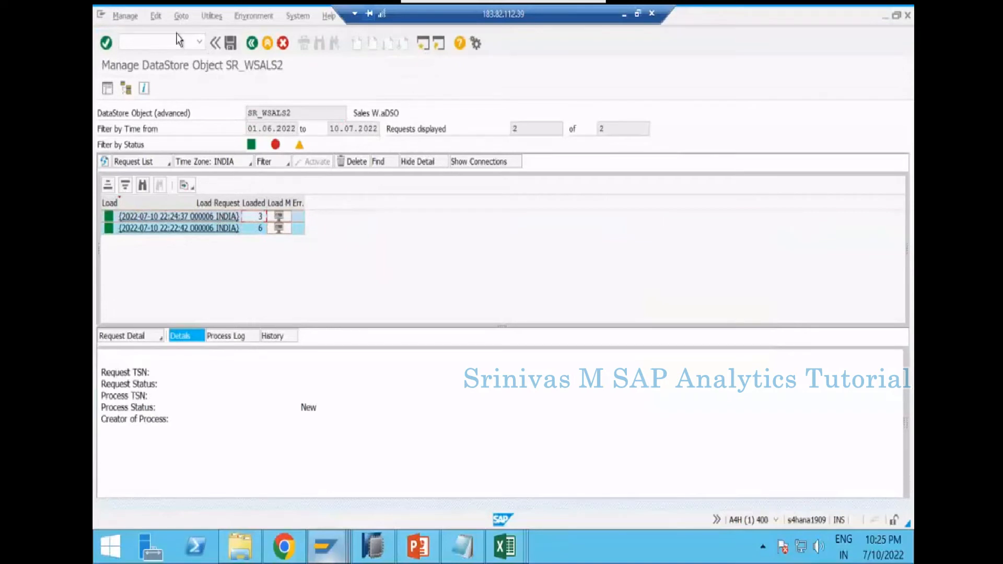
- Display the new data of SR_WSALS2 from table /BIC/ASR_WSALS21 for all loaded requests
left_click(214, 16)
left_click(217, 33)
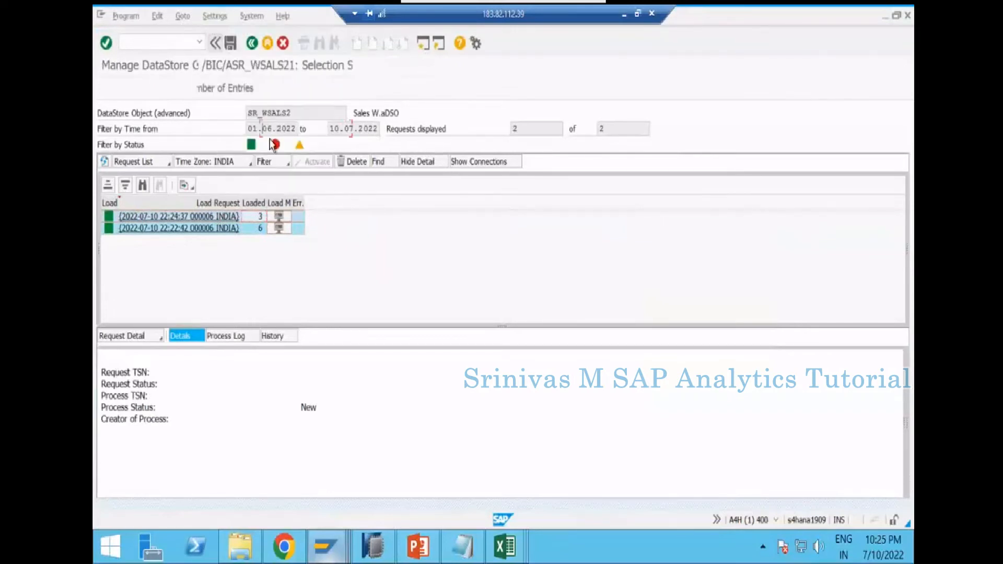
left_click(107, 88)
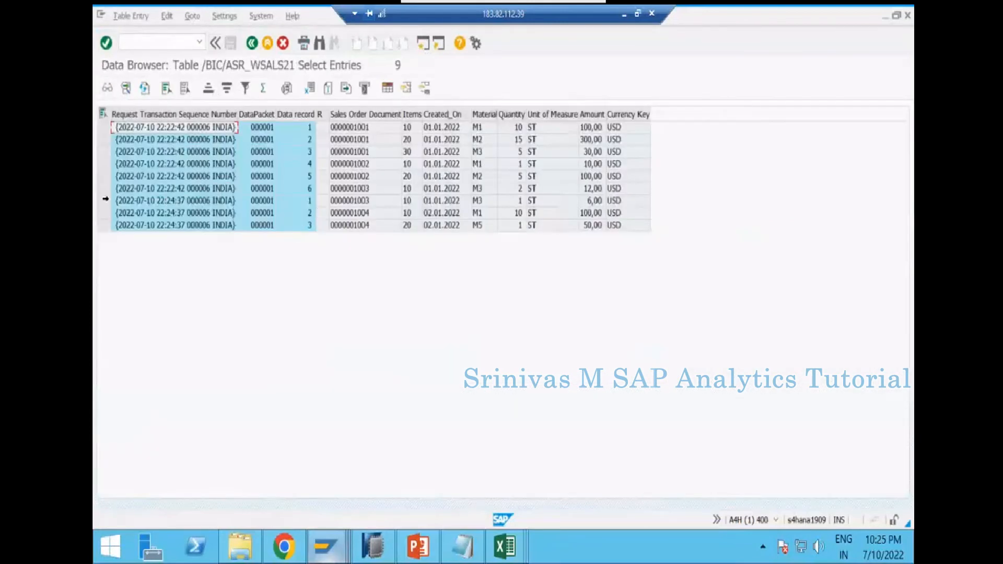
- Compare the sales records of the first and second load requests in table /BIC/ASR_WSALS21, including the repeated order 1003 item 10
left_click_drag(105, 201, 105, 225)
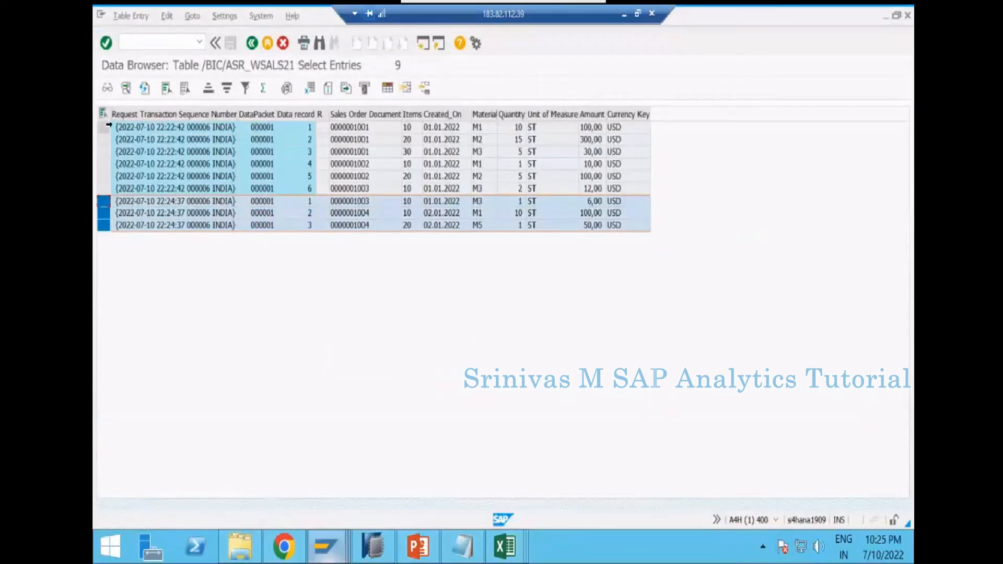
left_click_drag(105, 128, 114, 189)
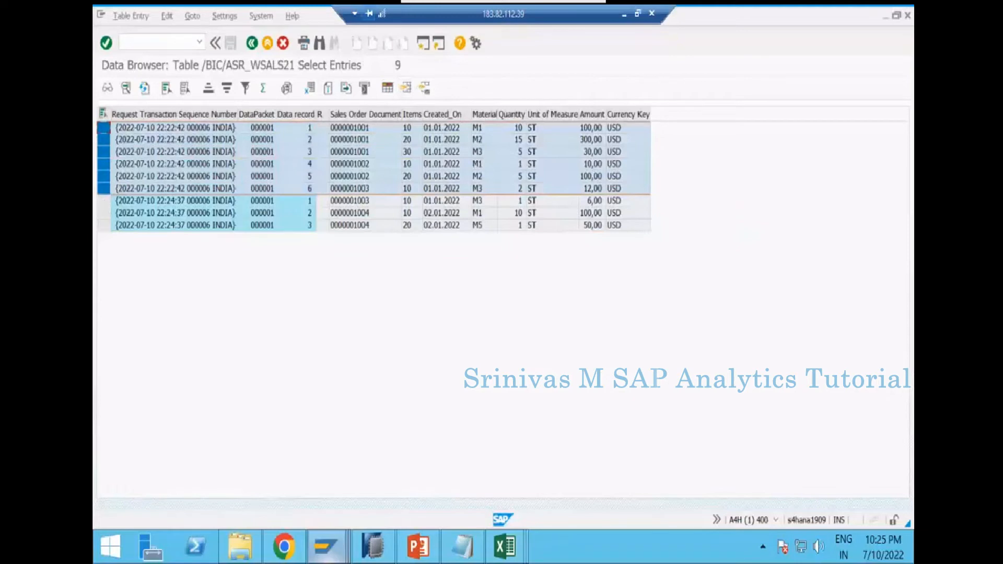
left_click(104, 201)
left_click_drag(108, 230, 108, 229)
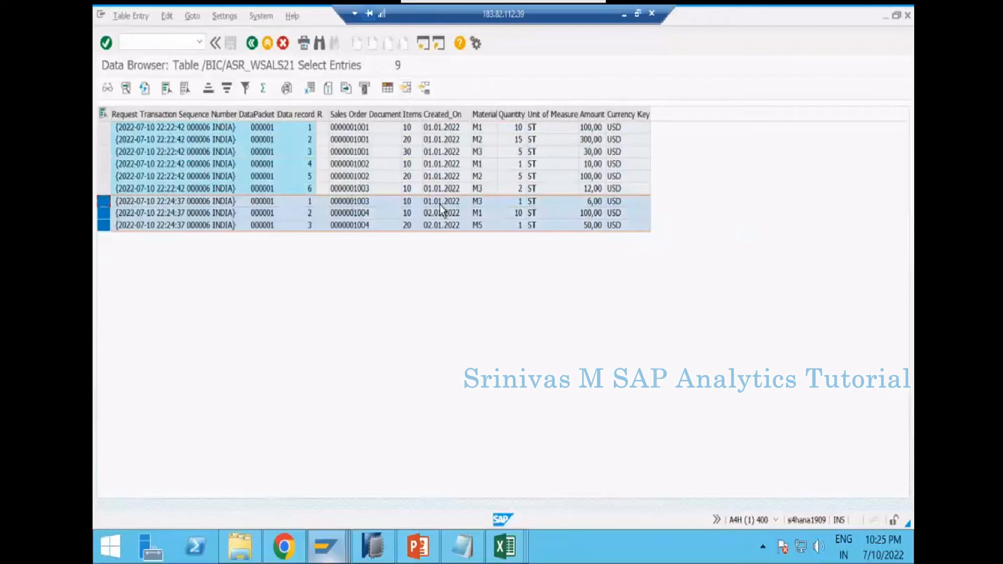
left_click(361, 189)
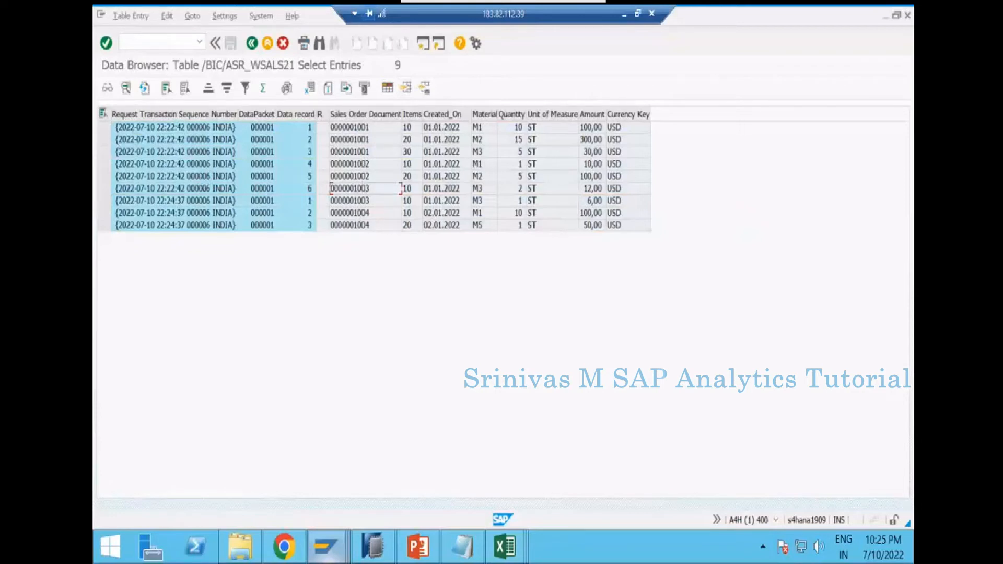
left_click_drag(104, 128, 104, 140)
left_click_drag(106, 181, 106, 187)
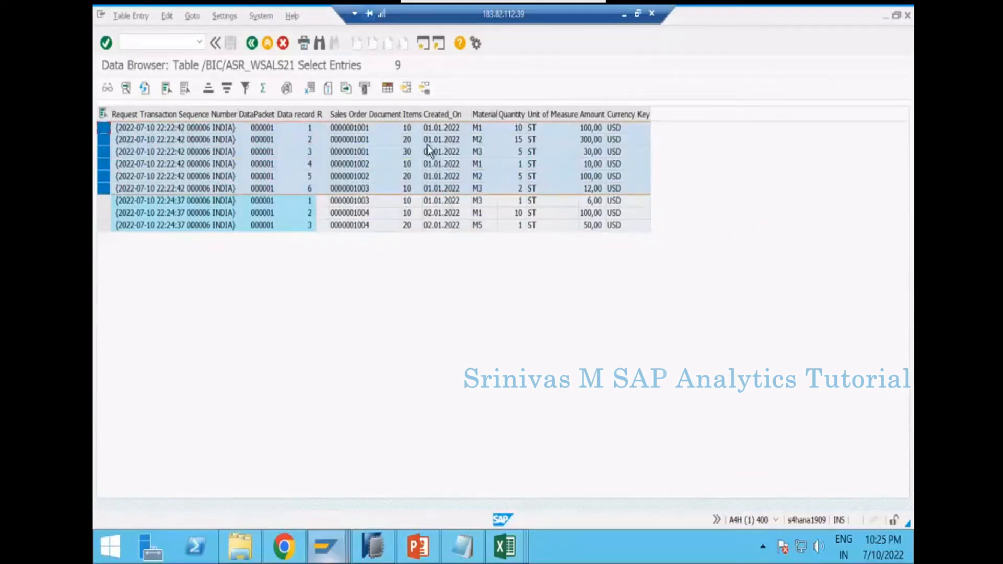
left_click(233, 130)
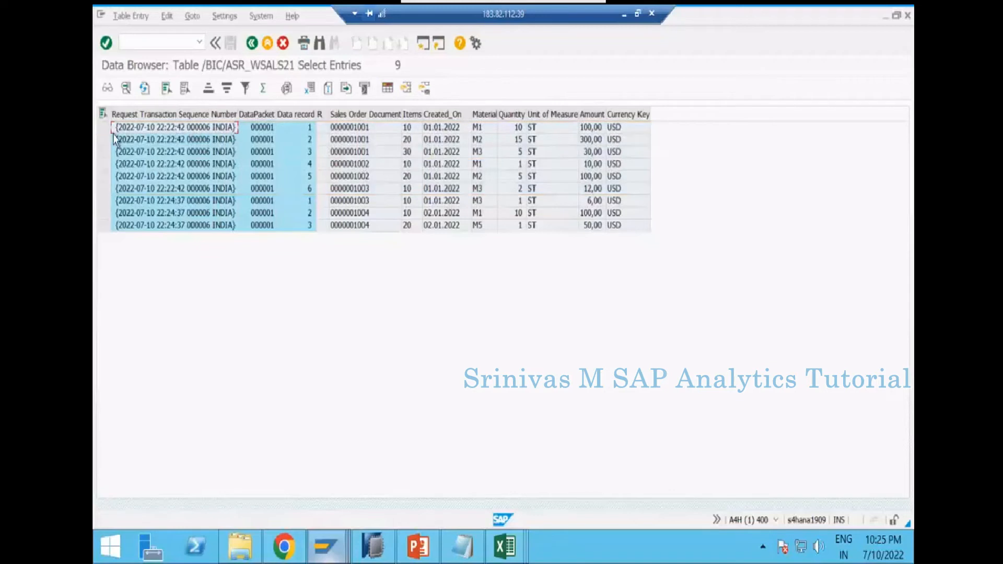
mouse_move(106, 127)
left_mouse_down()
mouse_move(107, 202)
mouse_move(106, 140)
left_mouse_up()
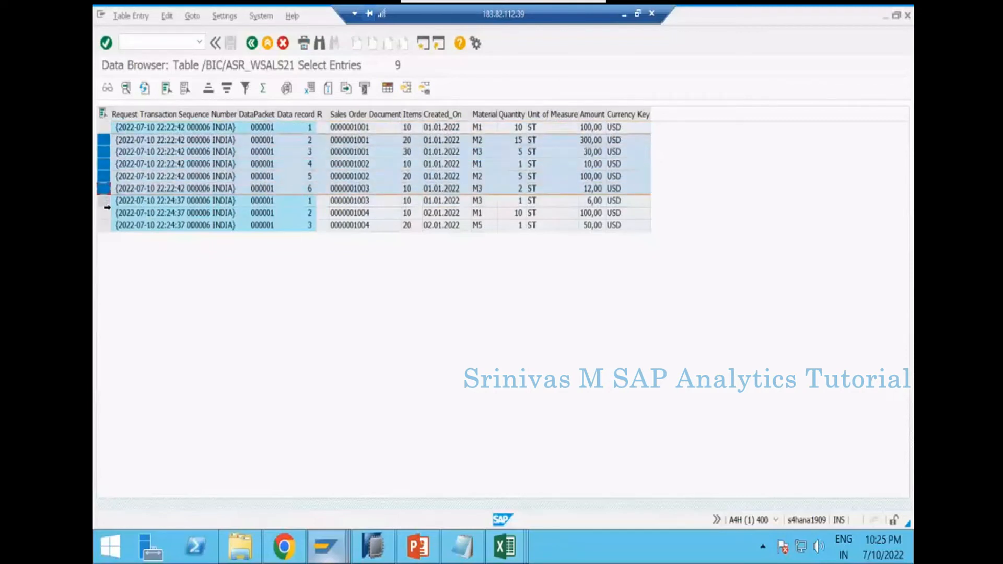
left_click_drag(106, 203, 107, 225)
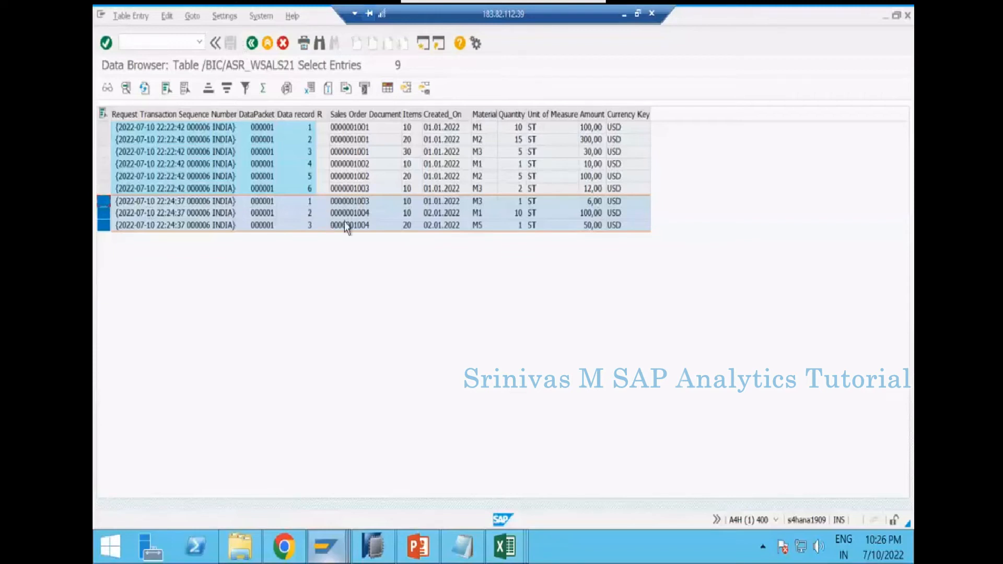
left_click(327, 155)
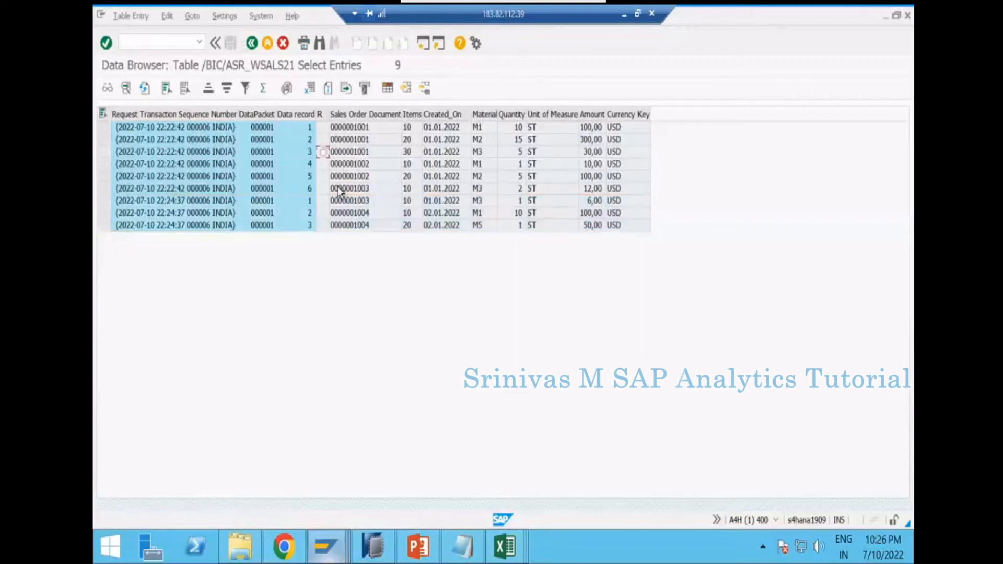
- Return to the selection screen, redisplay all entries of /BIC/ASR_WSALS21 and mark each request's group of records
left_click(267, 44)
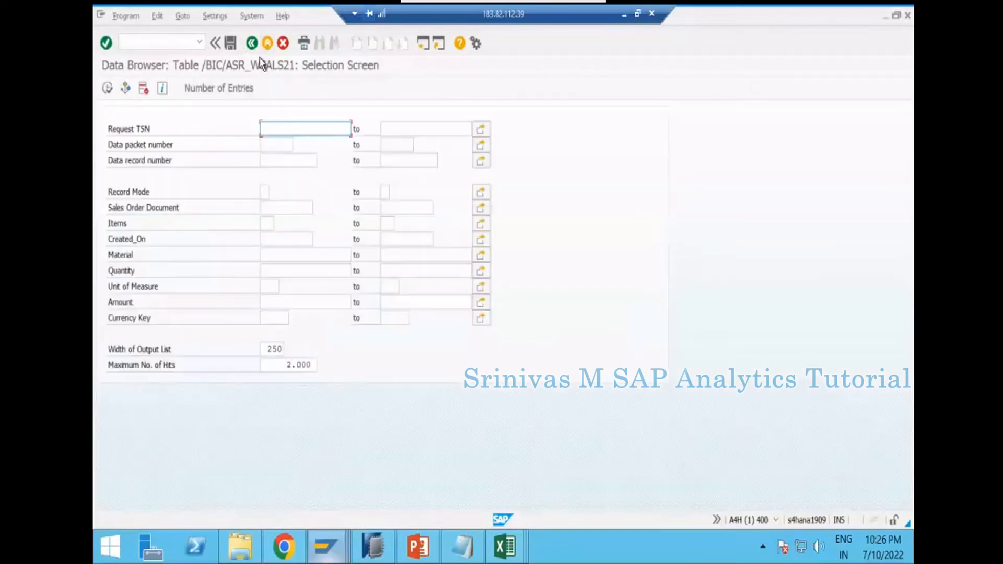
left_click(108, 88)
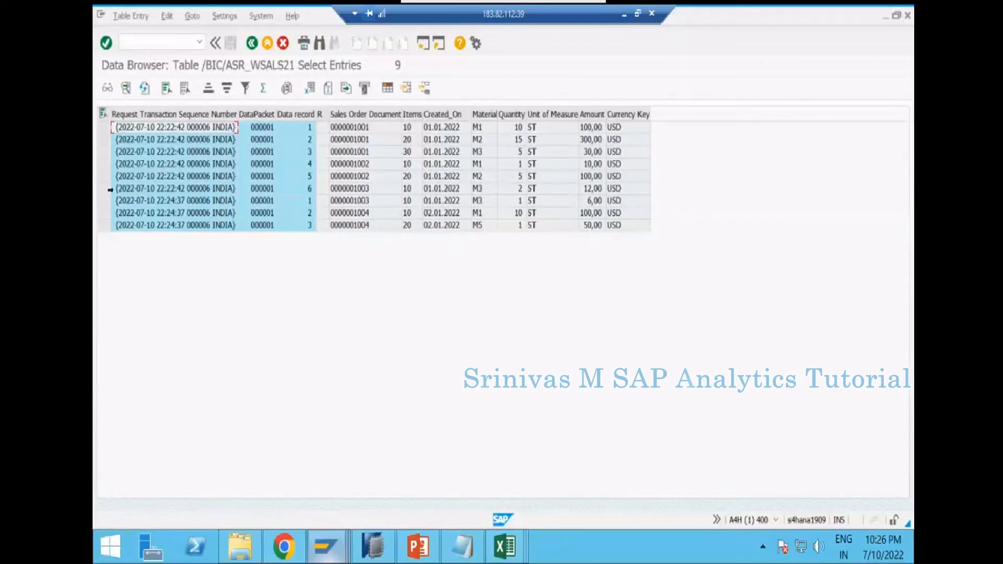
left_click_drag(105, 189, 104, 127)
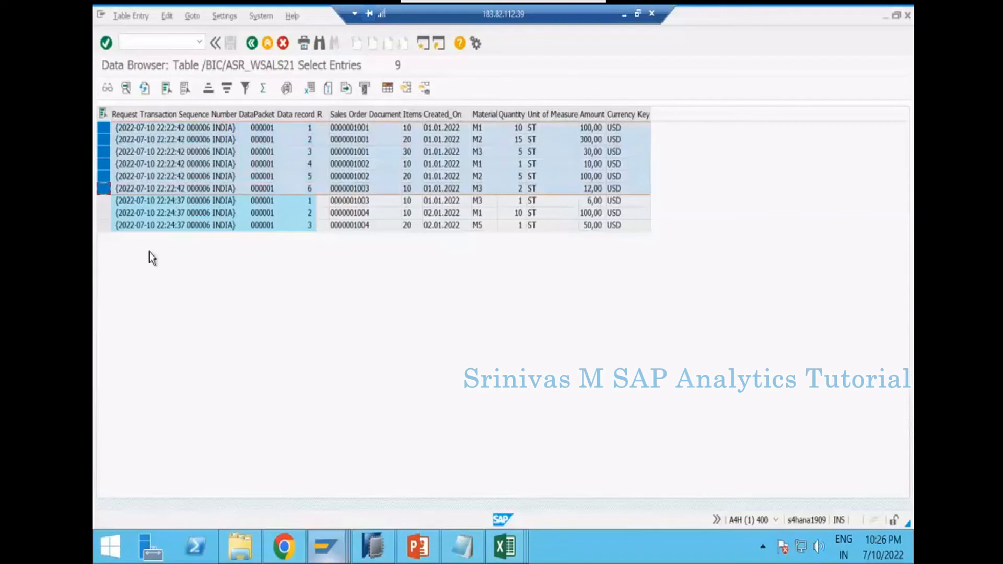
left_click_drag(104, 225, 104, 201)
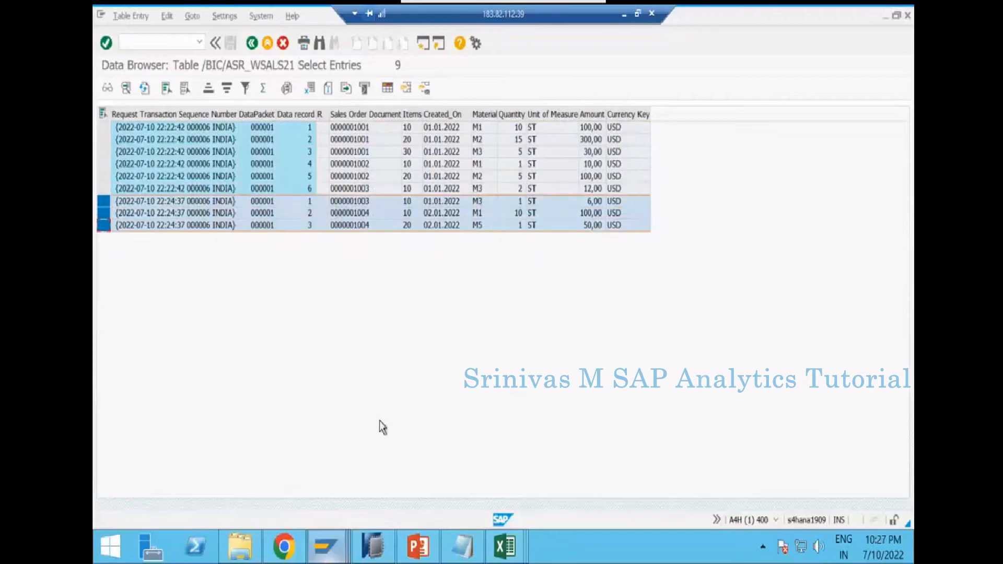
- Switch to the PowerPoint presentation, add a blank slide after slide 3 and choose the Rectangle shape for drawing
mouse_move(418, 546)
left_click(420, 473)
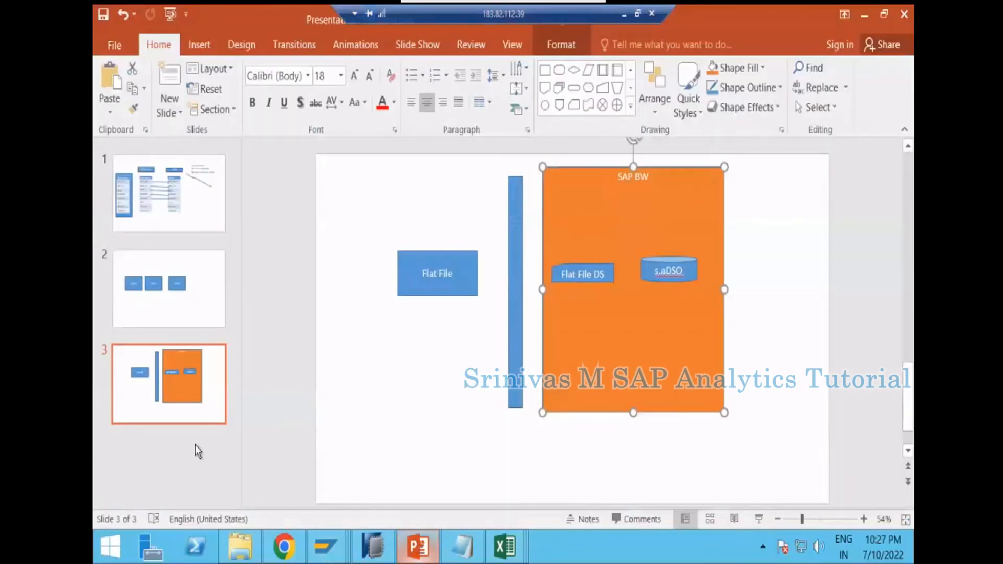
left_click(198, 450)
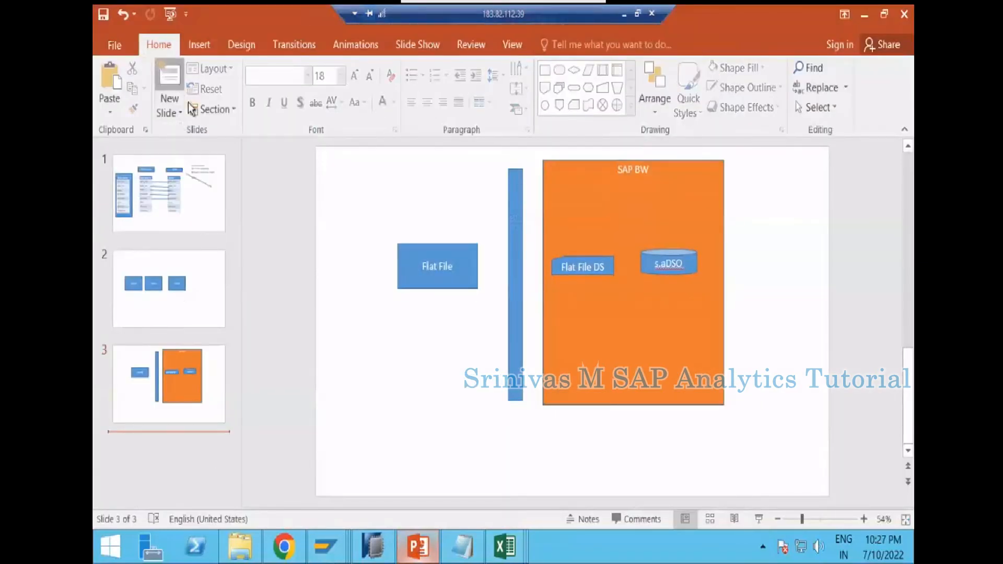
key("Return")
left_click(545, 69)
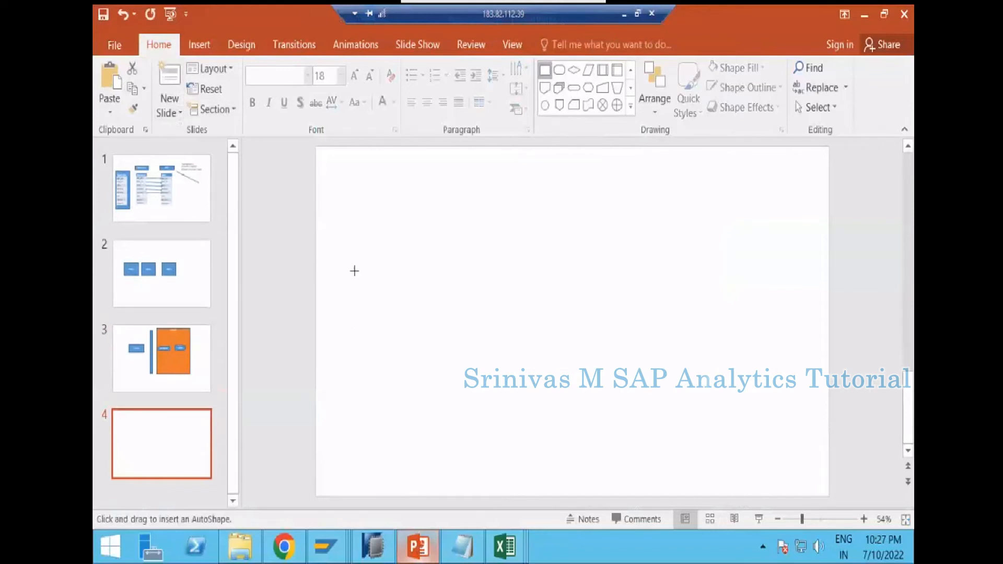
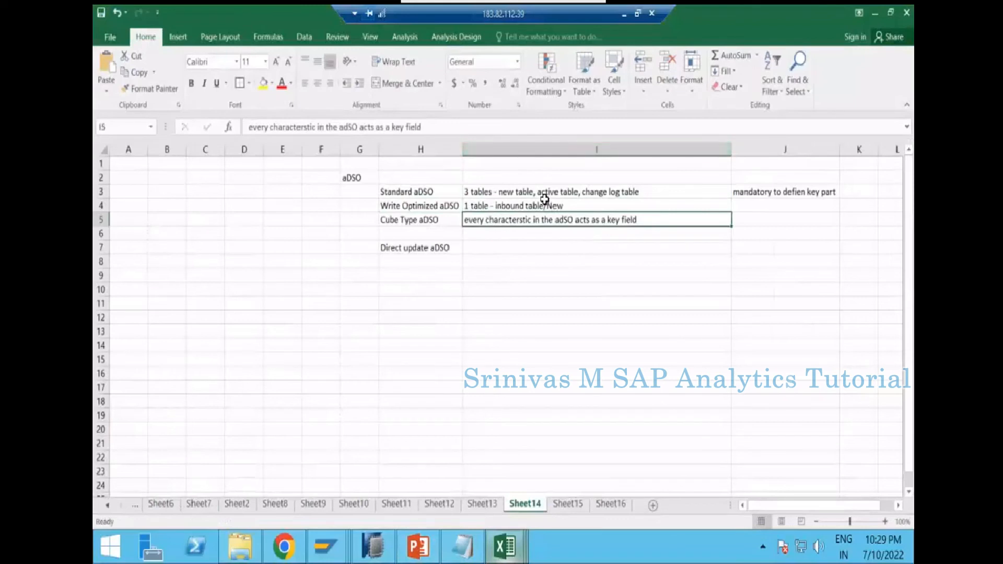
- Review the notes on Sheet14 comparing the tables and key fields of Standard, Write Optimized and Cube Type aDSOs
left_click_drag(418, 205, 482, 205)
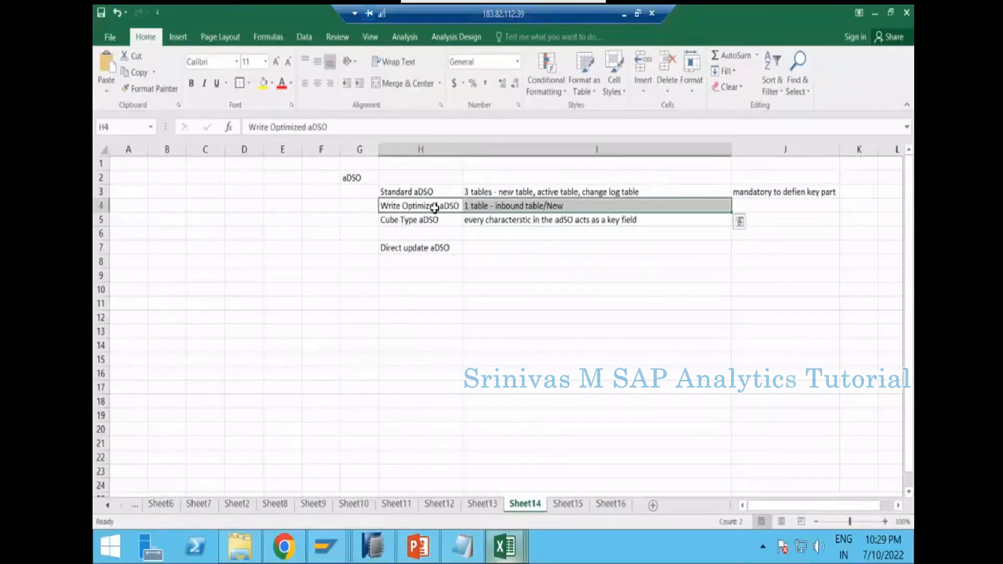
left_click(477, 204)
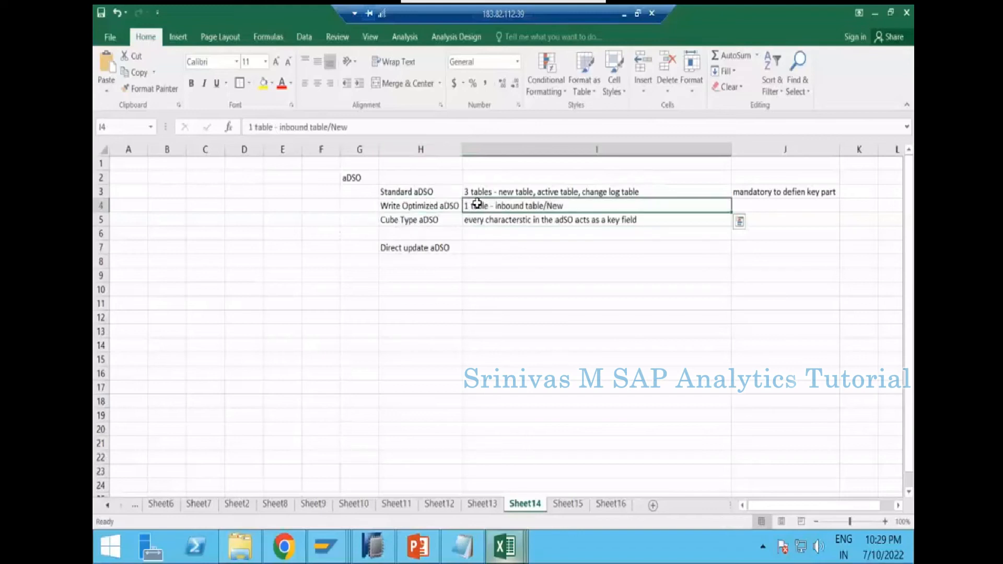
left_click(427, 191)
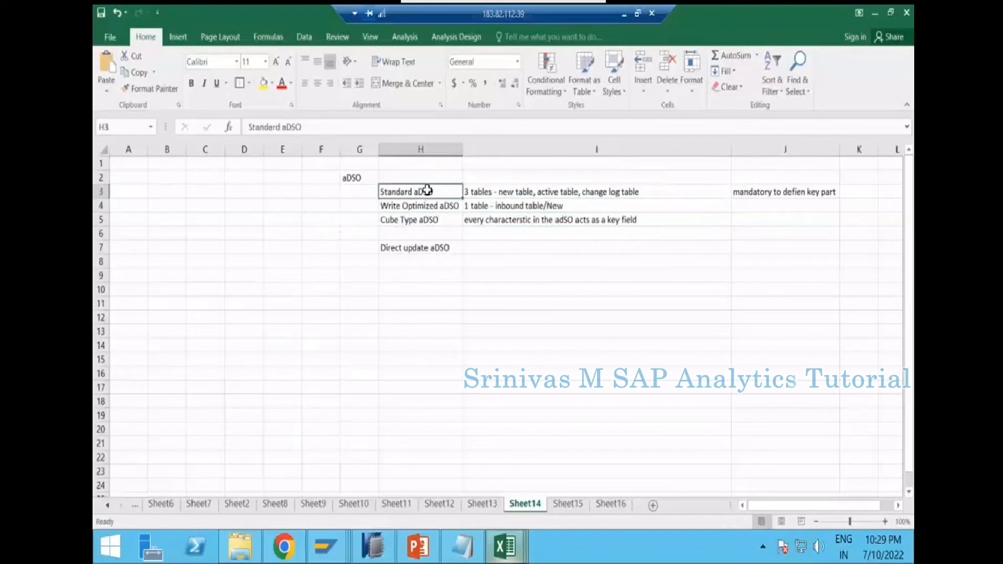
left_click_drag(427, 191, 524, 200)
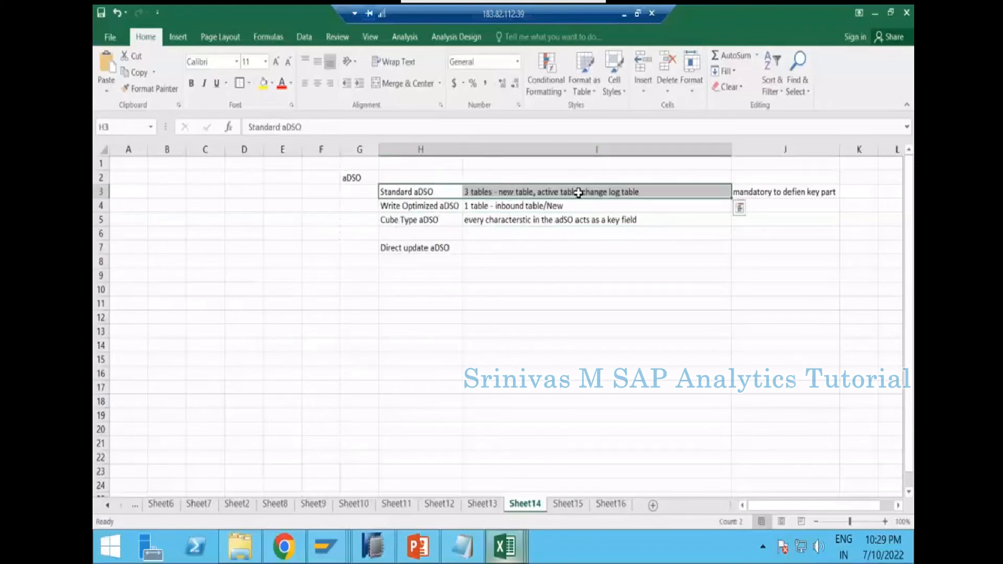
left_click(556, 190)
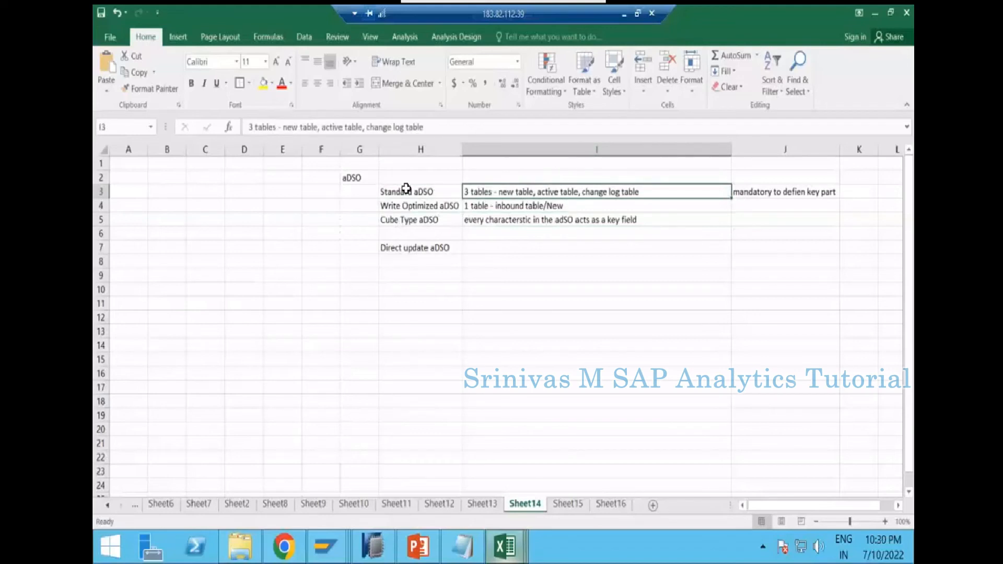
left_click_drag(406, 190, 545, 191)
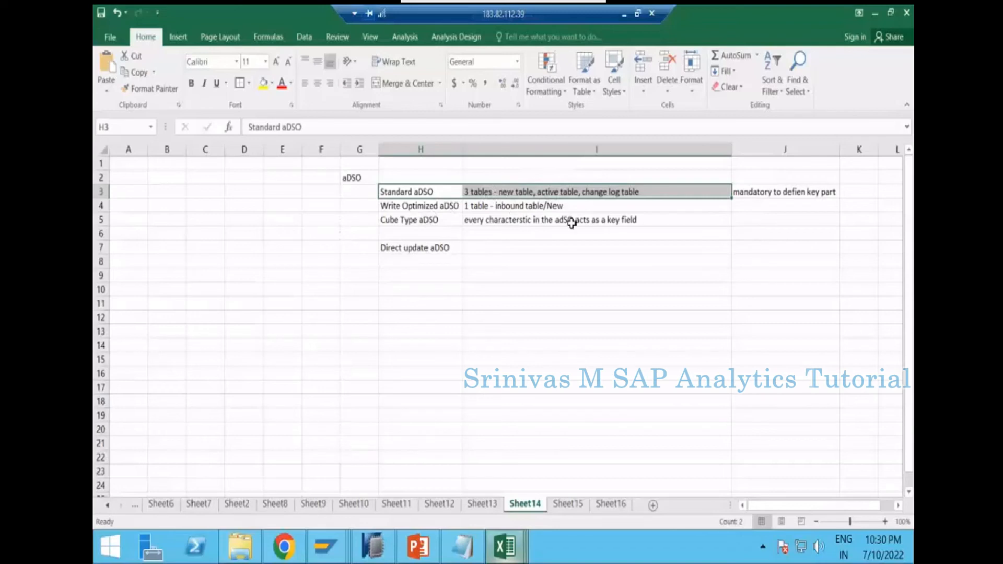
left_click(423, 219)
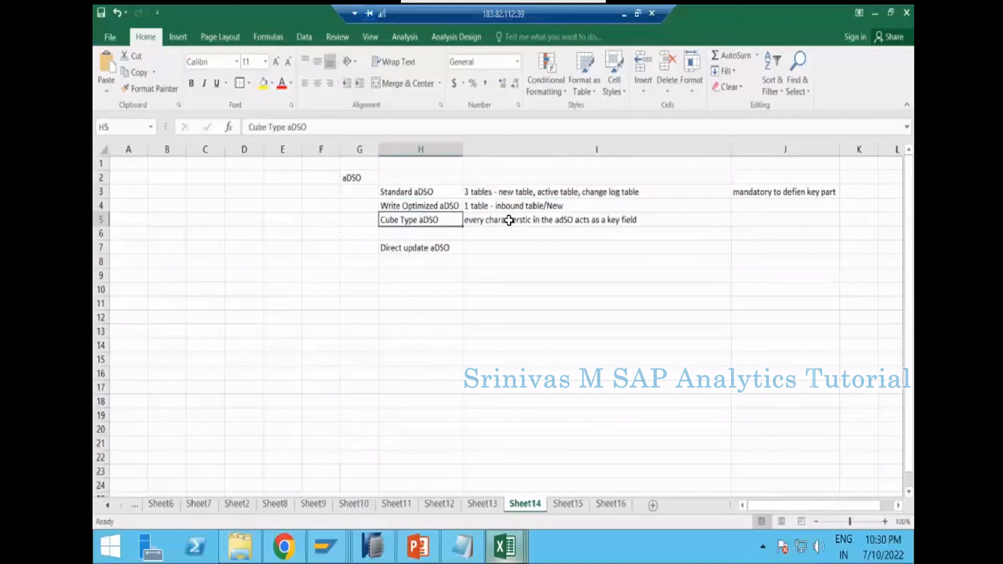
left_click(444, 205)
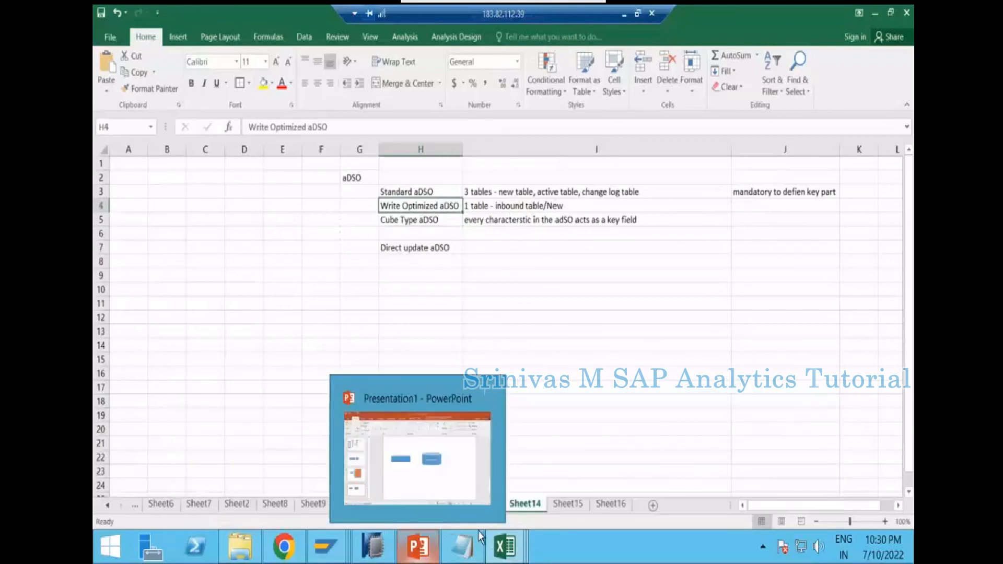
- Switch to the BW Assignments workbook and add a blank worksheet after the employee data exercise on Sheet6
mouse_move(505, 547)
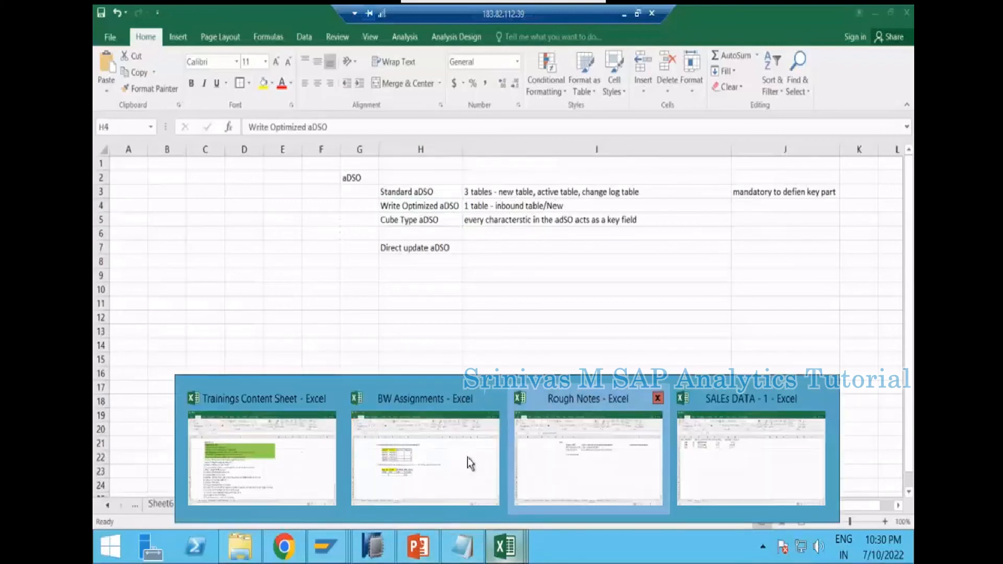
left_click(395, 399)
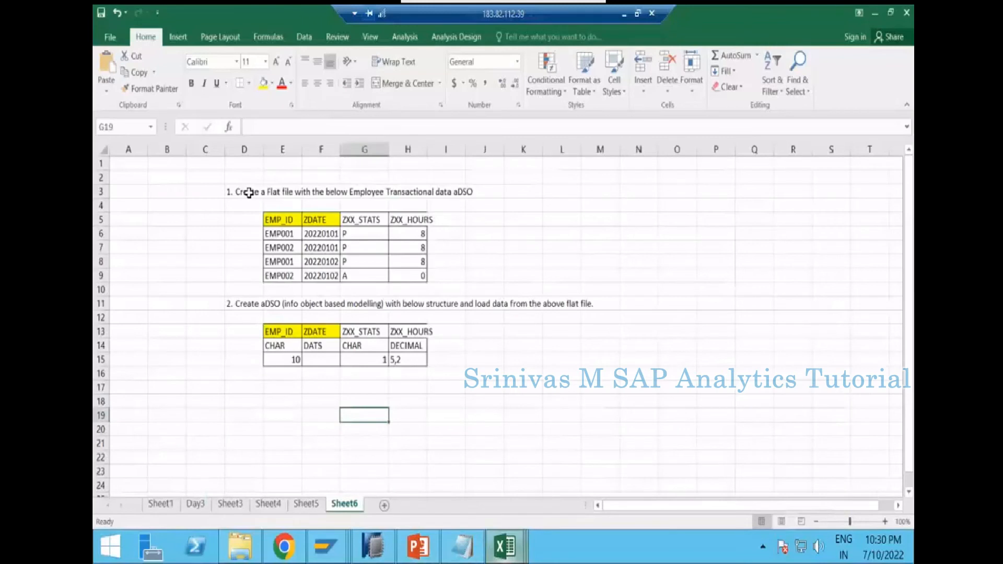
left_click_drag(249, 193, 400, 361)
left_click(315, 419)
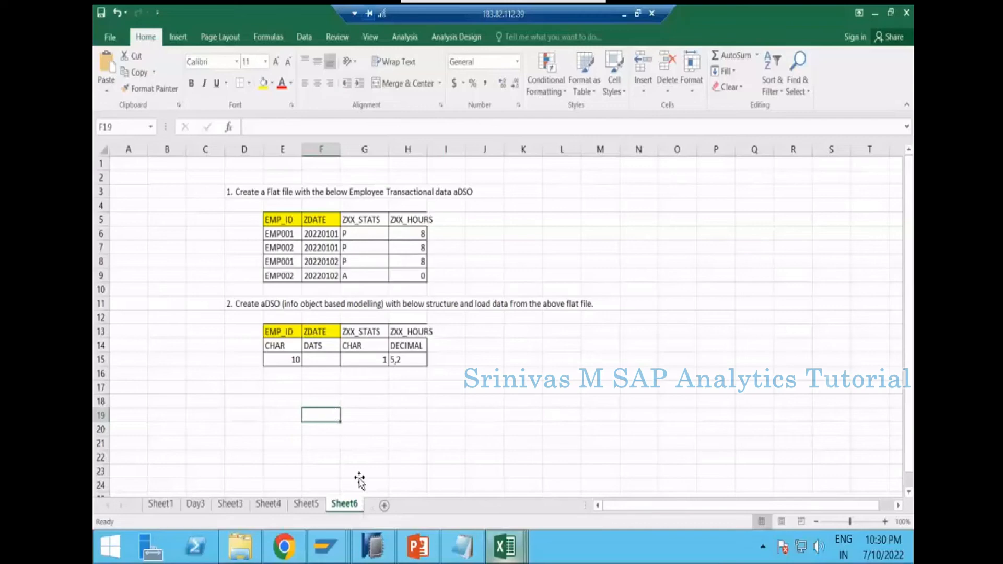
left_click(385, 506)
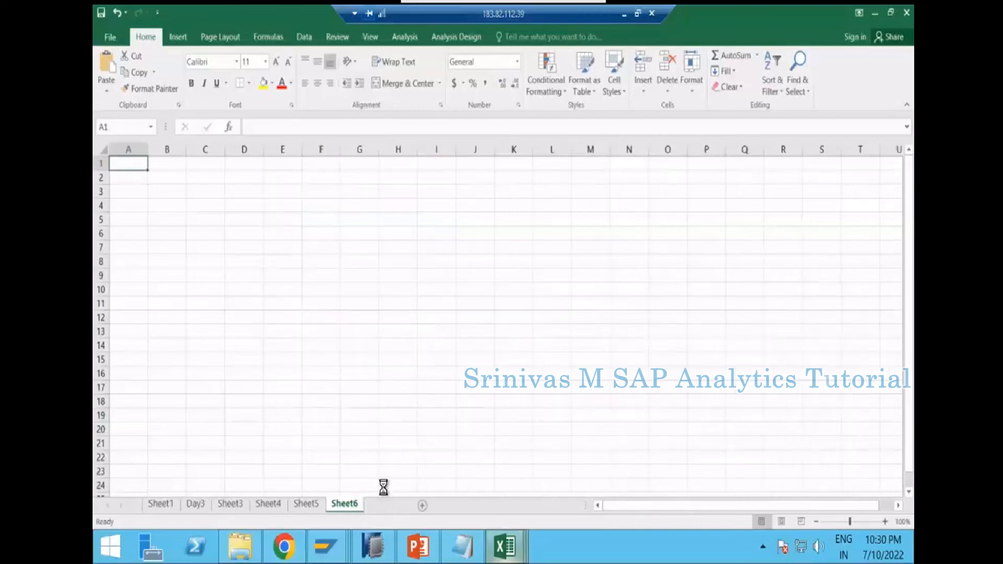
mouse_move(372, 546)
left_click(513, 342)
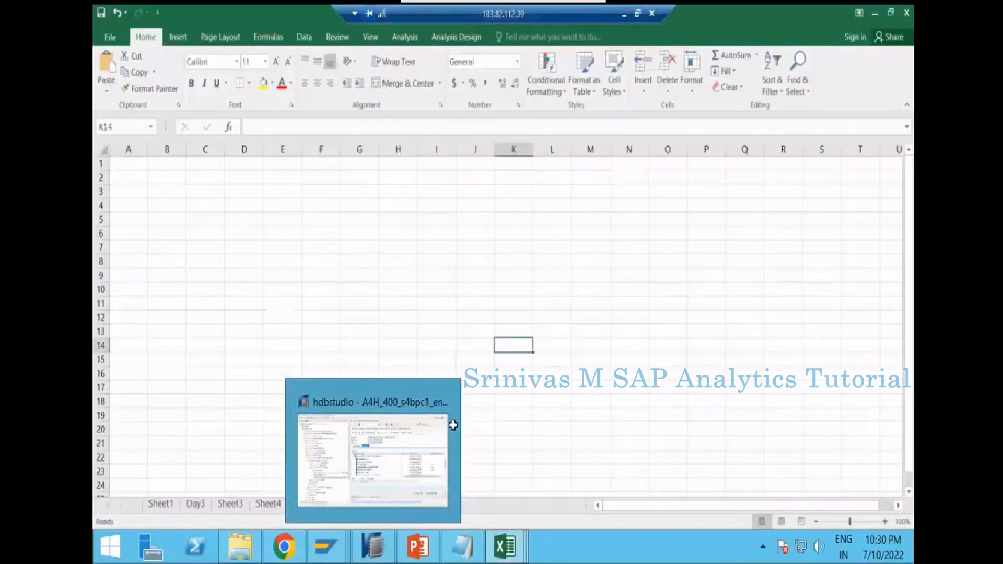
- Copy the employee table E5:H9 from Sheet6 and paste it at cell E5 of Sheet2
left_click(345, 504)
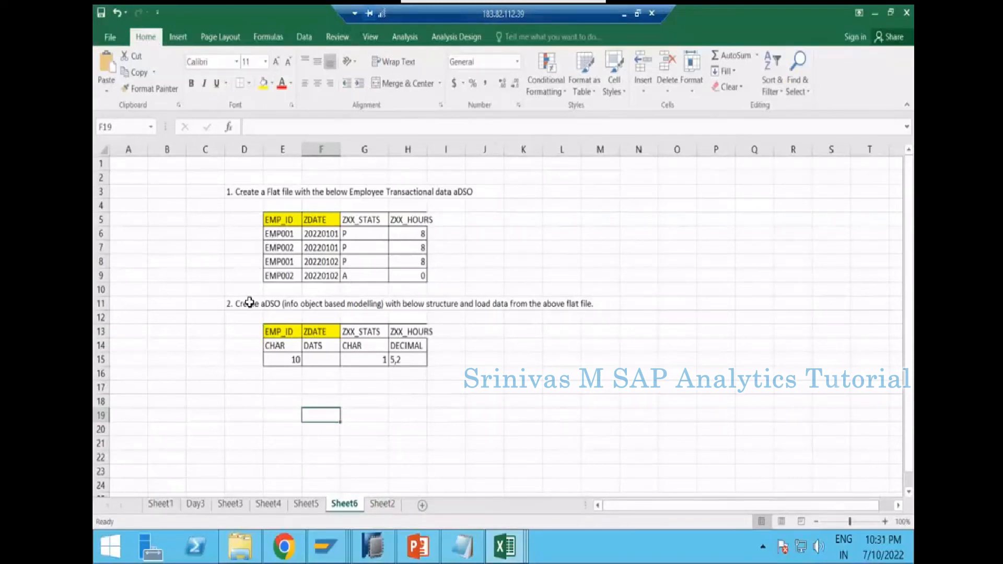
left_click_drag(276, 220, 414, 276)
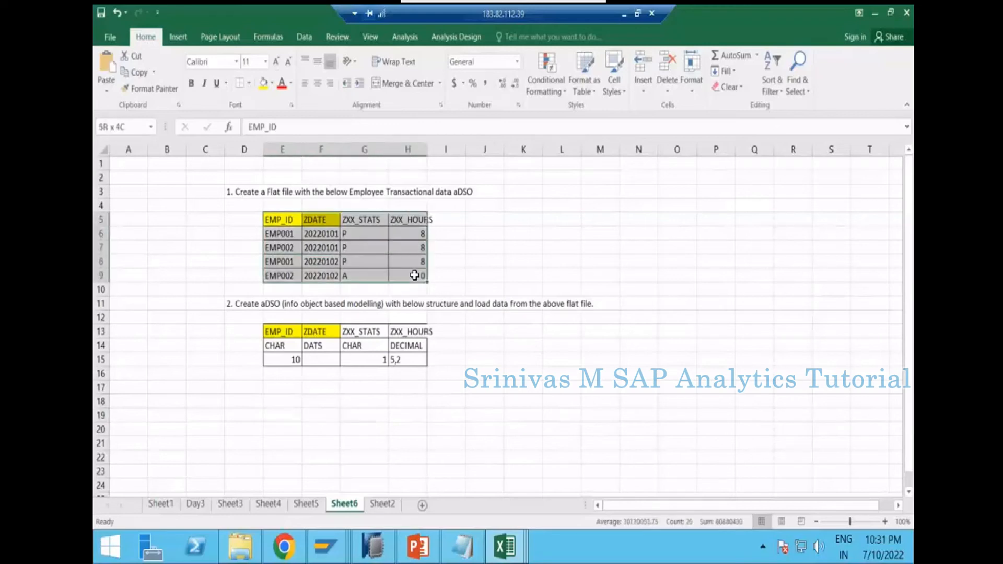
key("ctrl+c")
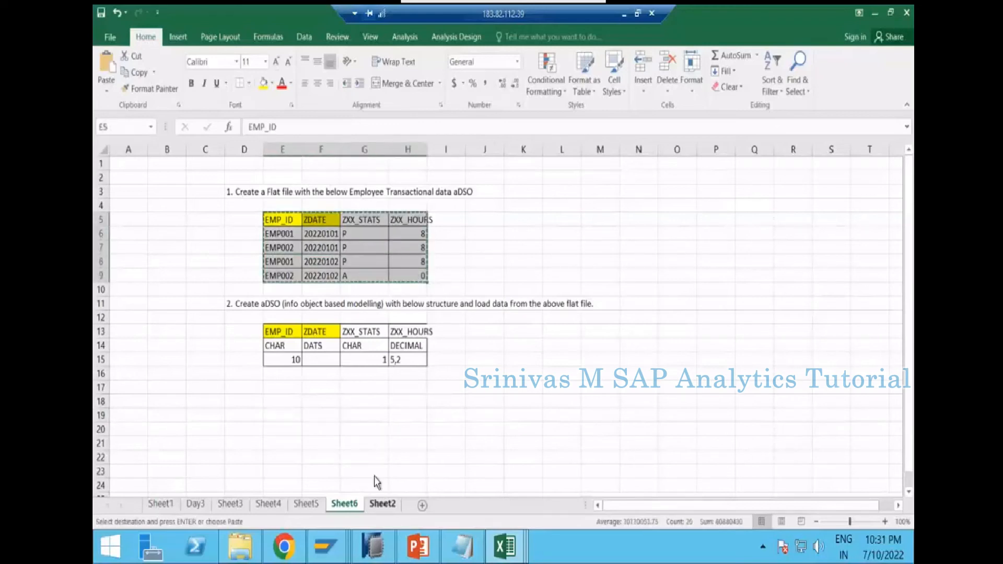
left_click(383, 504)
left_click(289, 236)
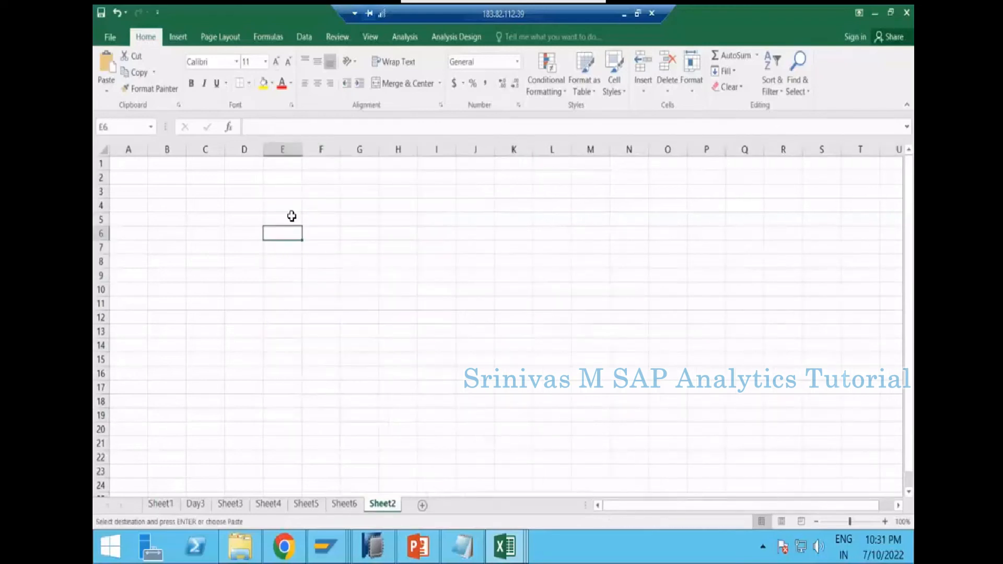
left_click(292, 216)
key("ctrl+v")
key("Escape")
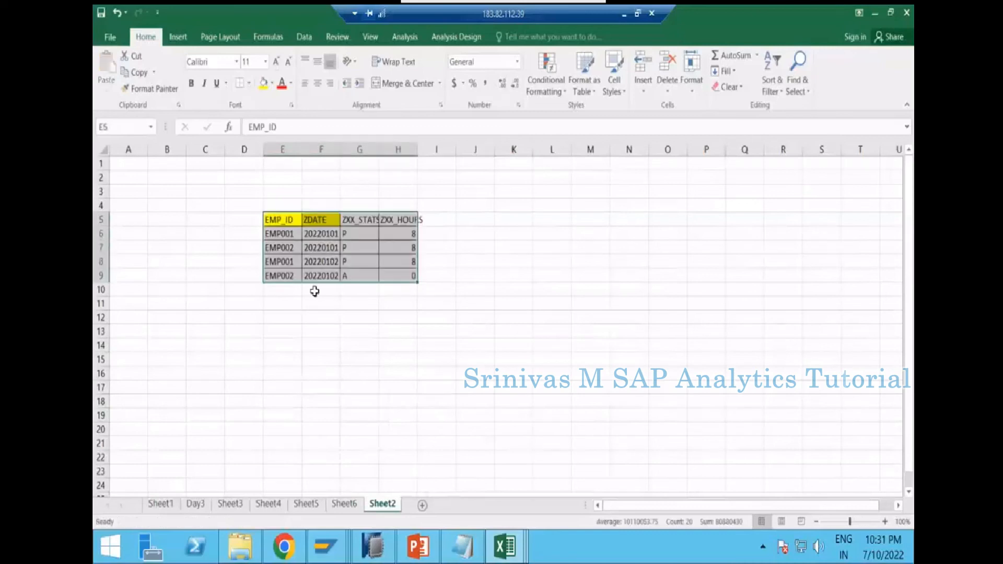
- Clear the first three data records in E6:H8 of the employee table on Sheet2
left_click(327, 262)
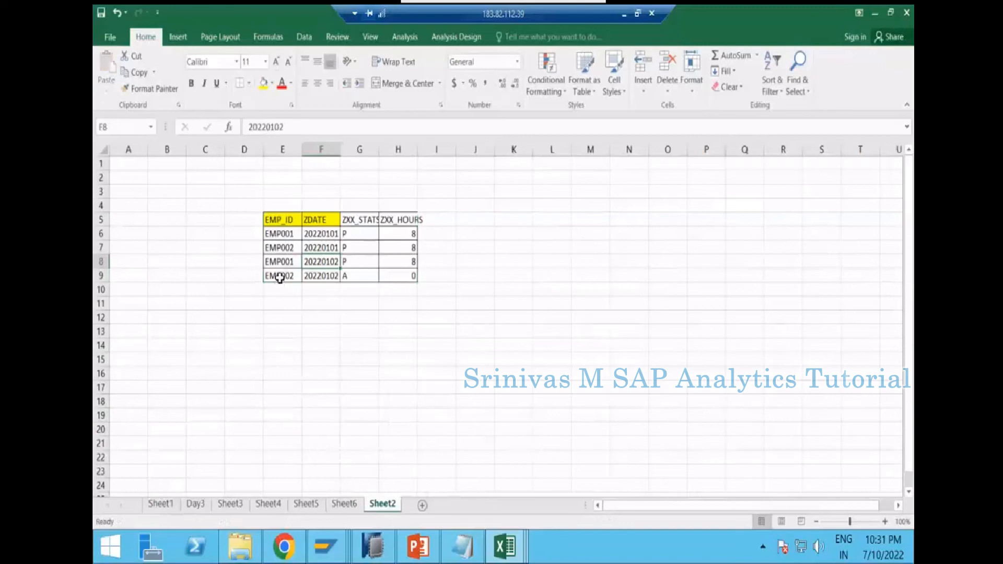
left_click(283, 280)
left_click(372, 277)
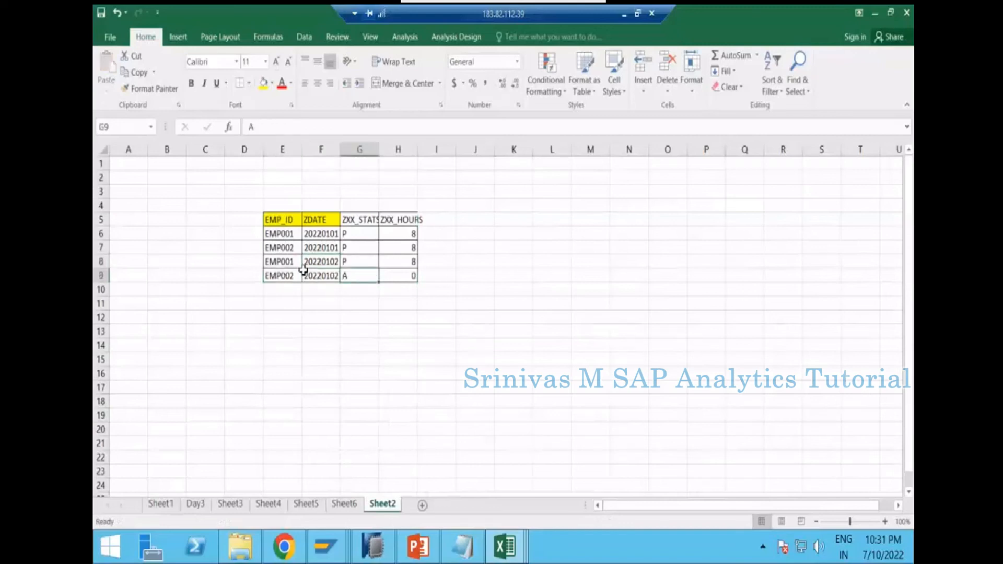
left_click_drag(283, 234, 399, 262)
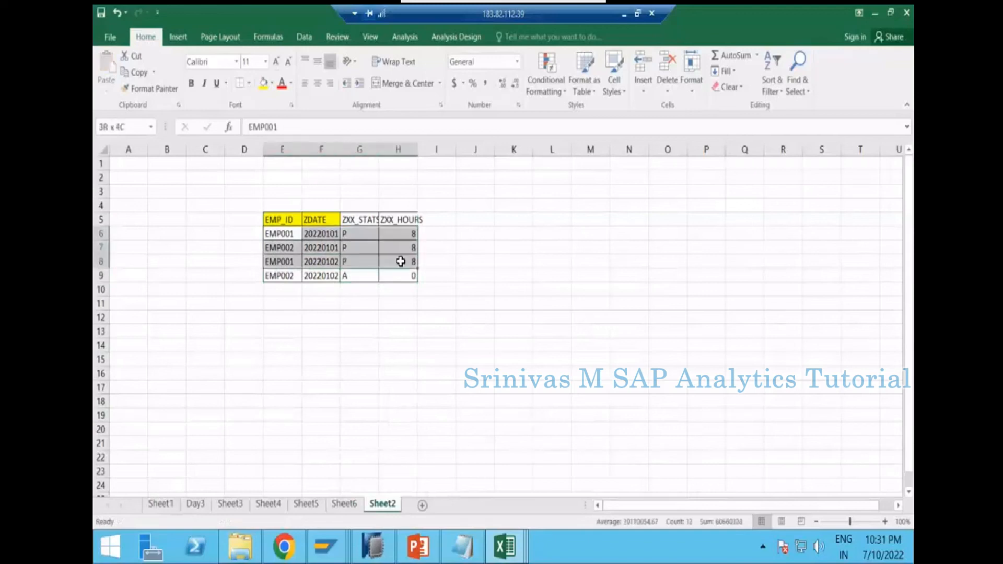
key("Delete")
- Change the status of the remaining employee record in cell G9 to P
left_click(329, 277)
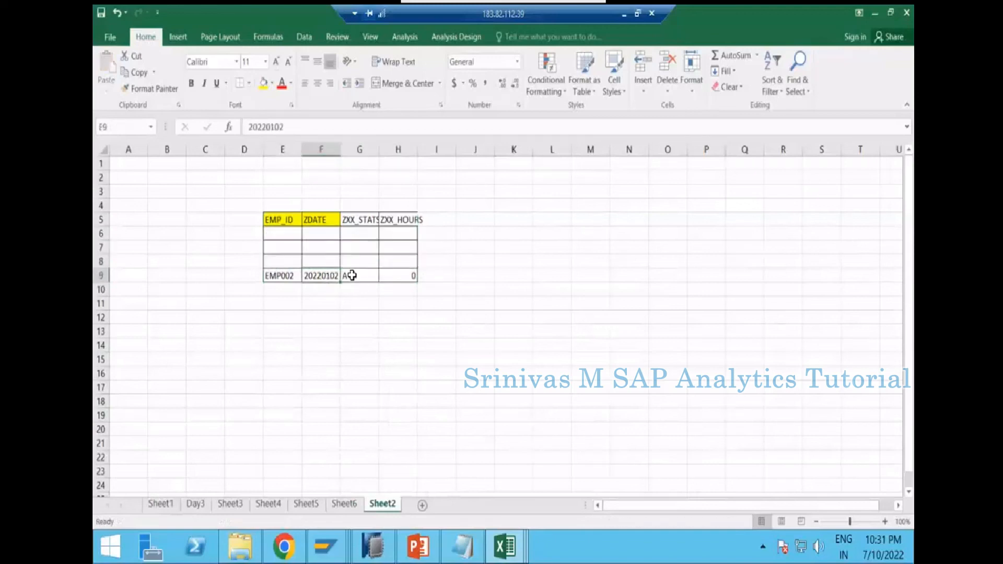
double_click(351, 276)
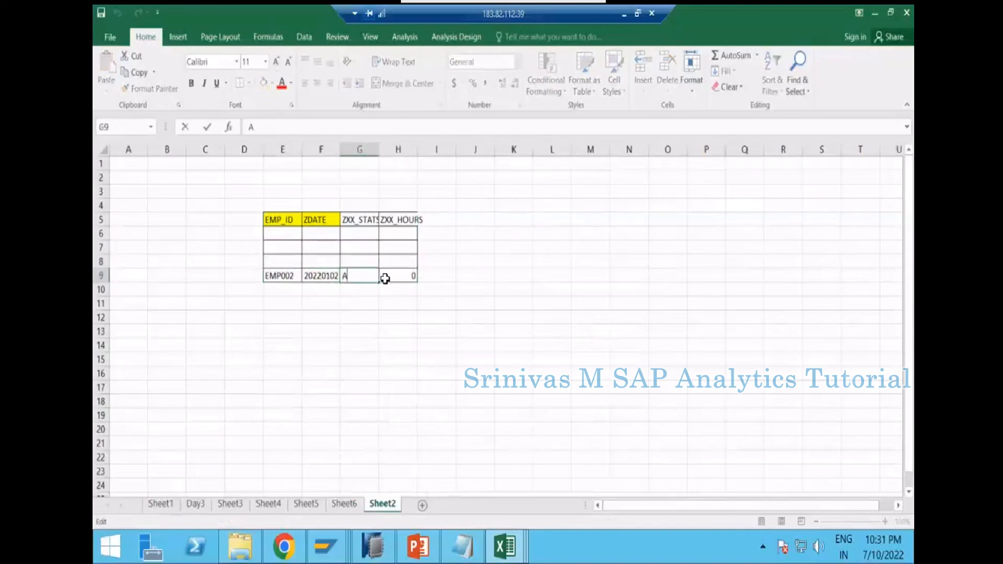
key("BackSpace")
key("Return")
- Add a record in row 10 with employee EMP001, date 20220103, status P and 8 hours
left_click(290, 287)
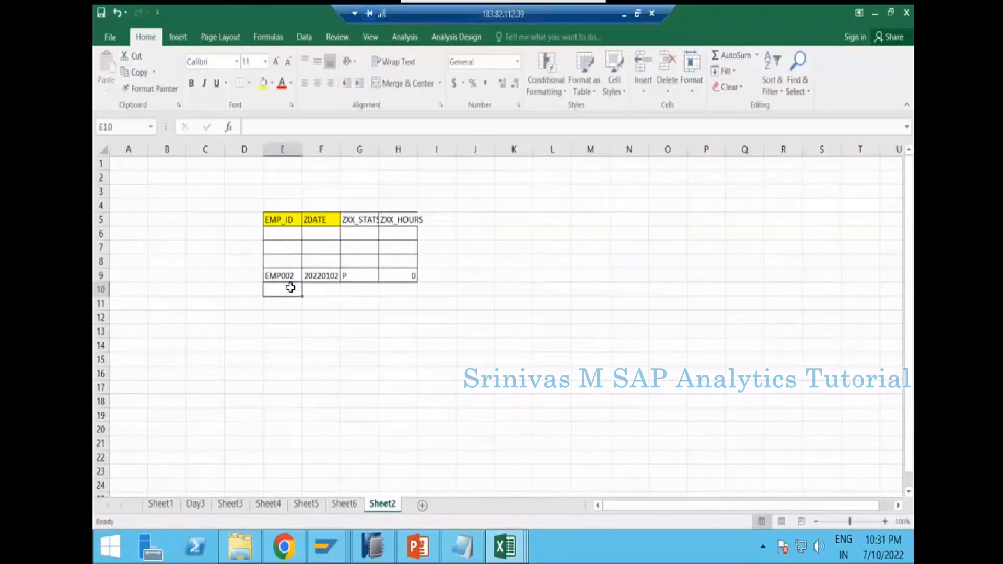
type("EMP001")
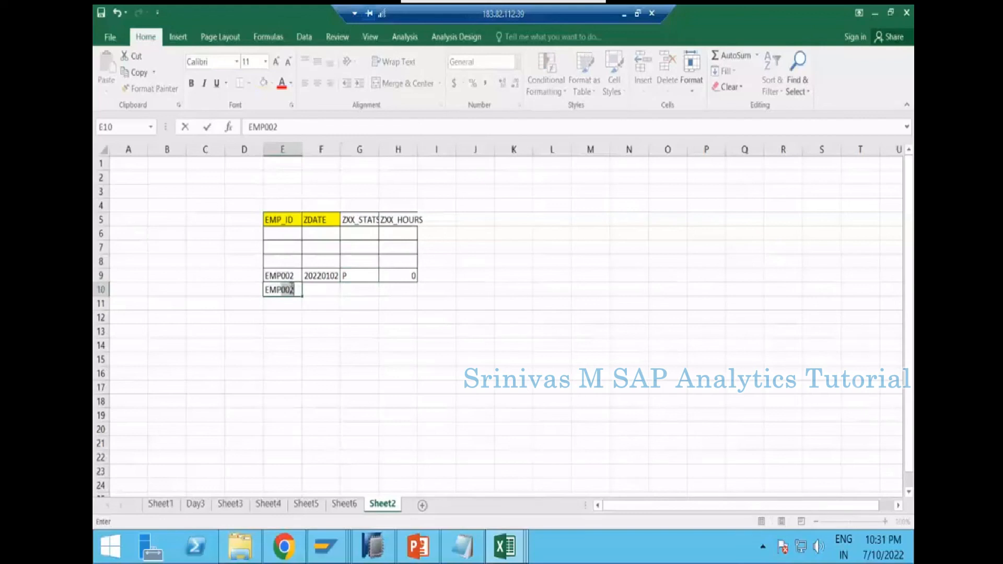
key("Tab")
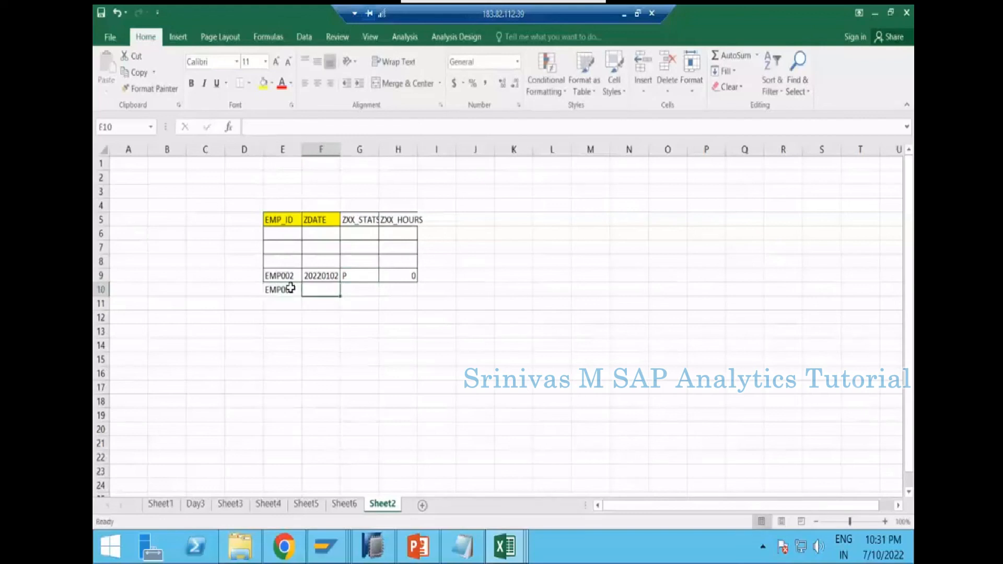
left_click(350, 505)
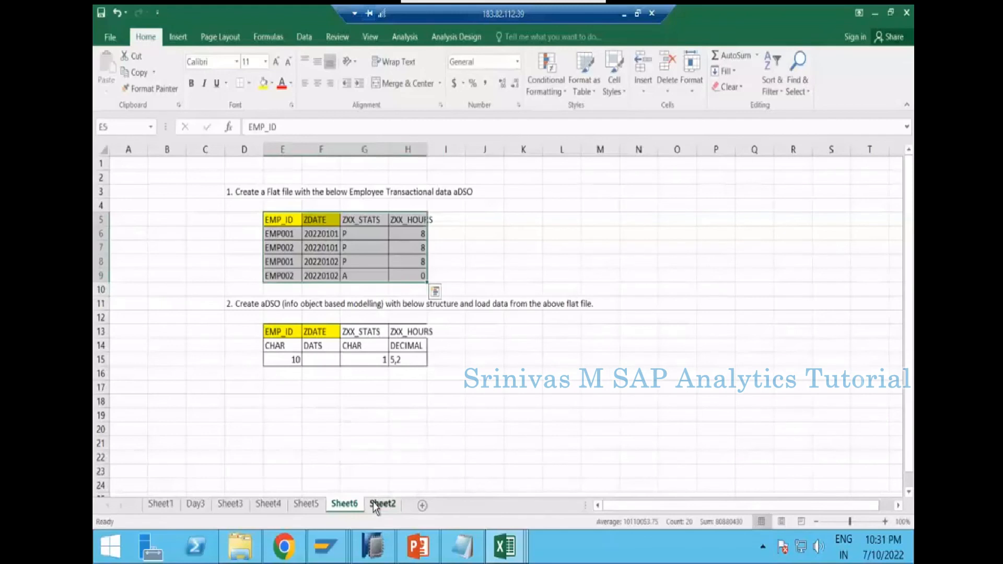
left_click(376, 505)
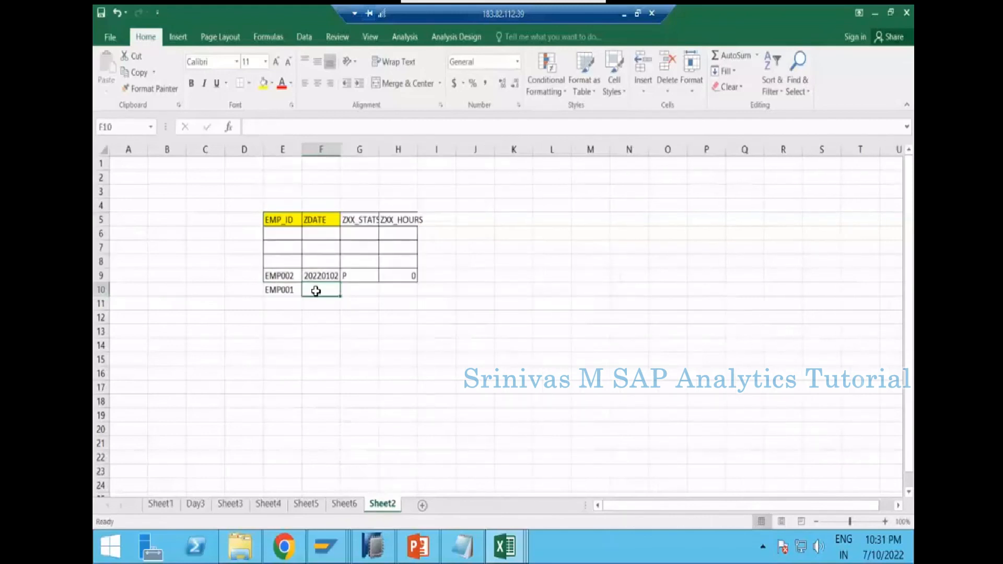
type("20220103")
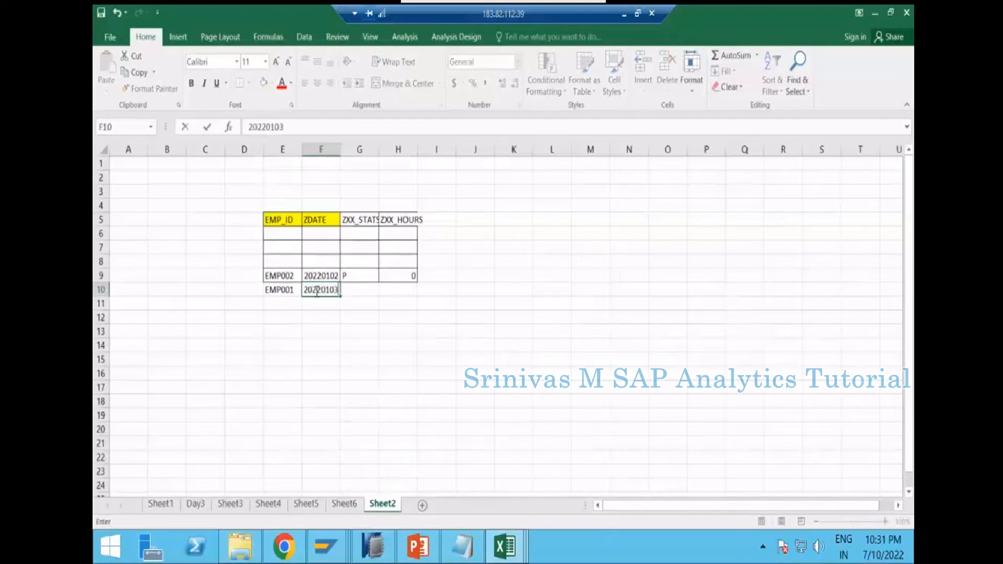
key("Tab")
type("P")
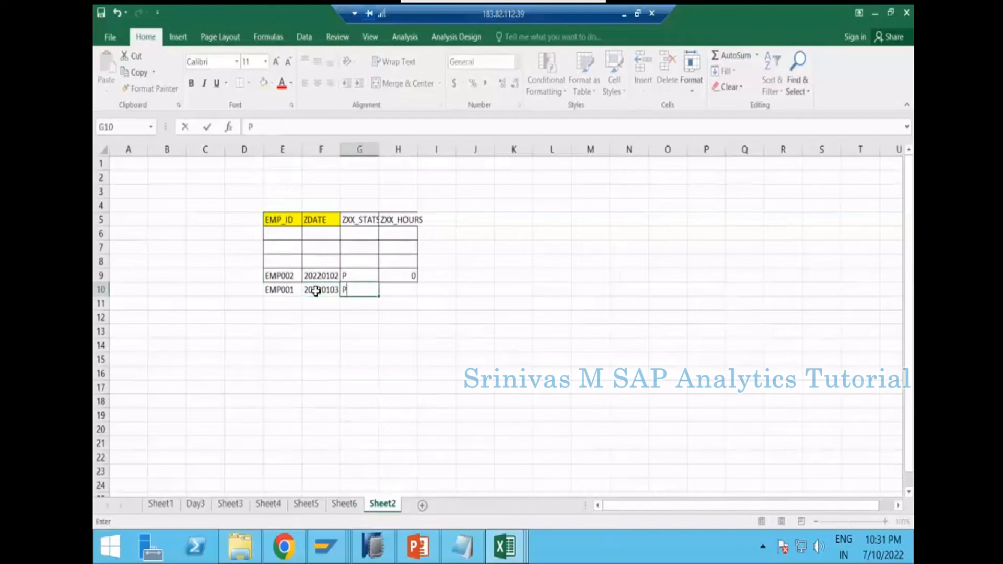
key("Tab")
type("9")
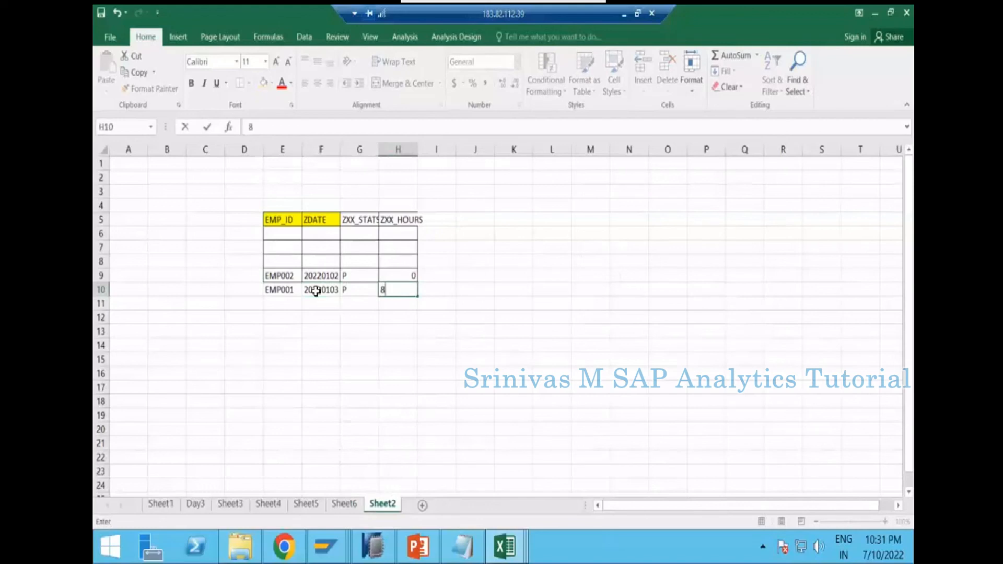
left_click(316, 291)
- Set the hours of the 20220102 record in cell H9 to 8
key("Up")
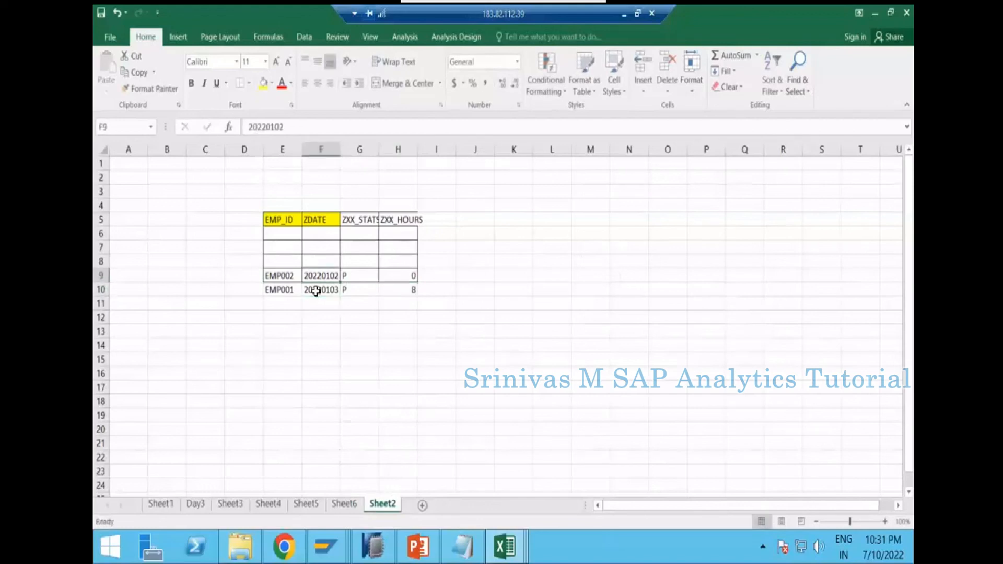
key("Right")
key("Right")
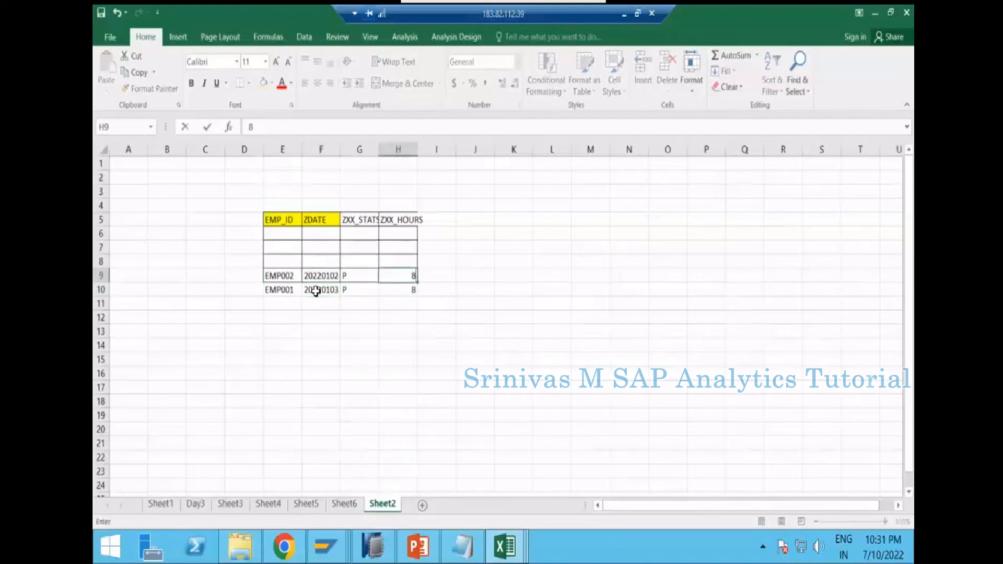
type("8")
key("Return")
- Add a record in row 11 with employee EMP002, date 20220103, status P and 8 hours
key("Down")
key("Left")
key("Left")
key("Left")
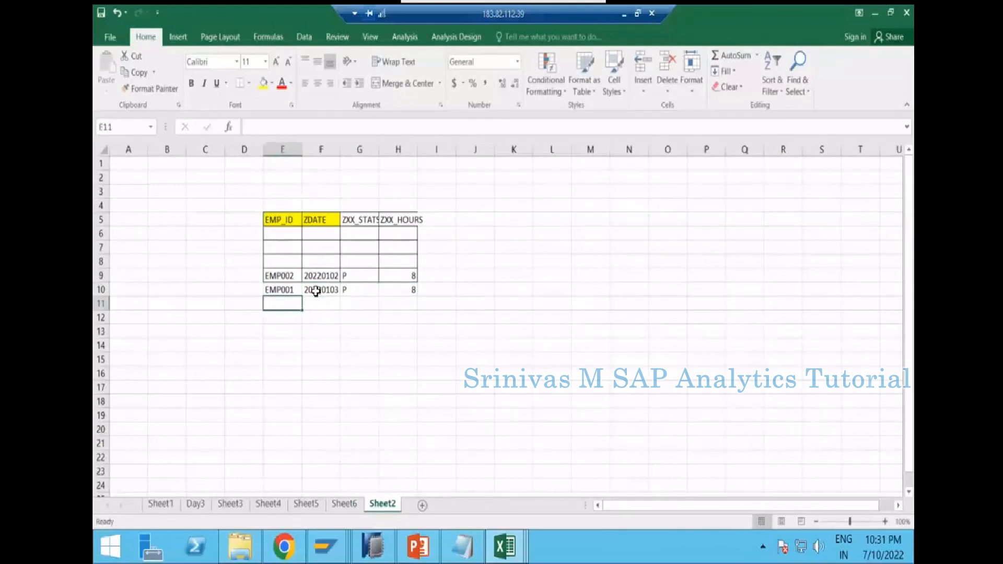
type("EMP002")
key("Tab")
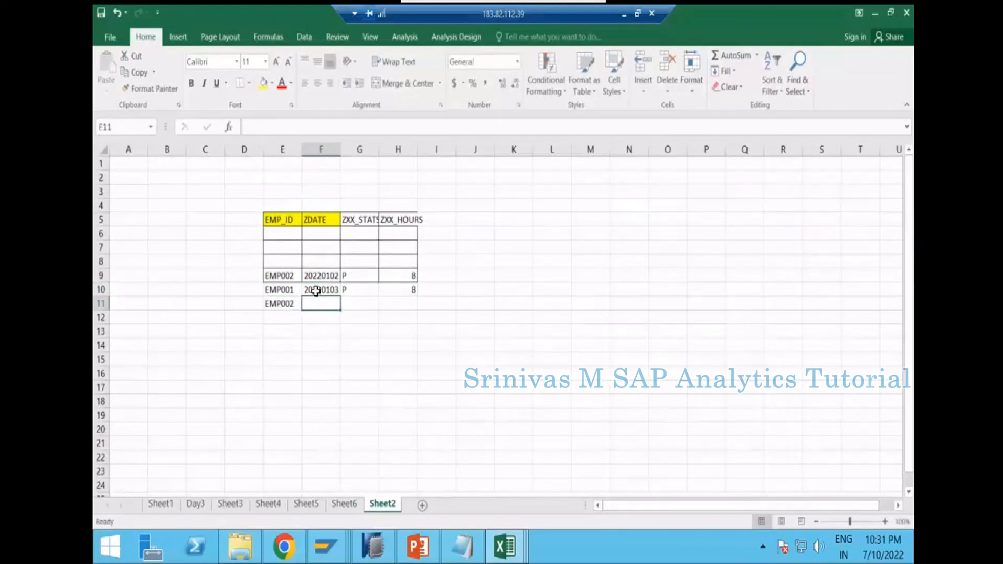
type("202201")
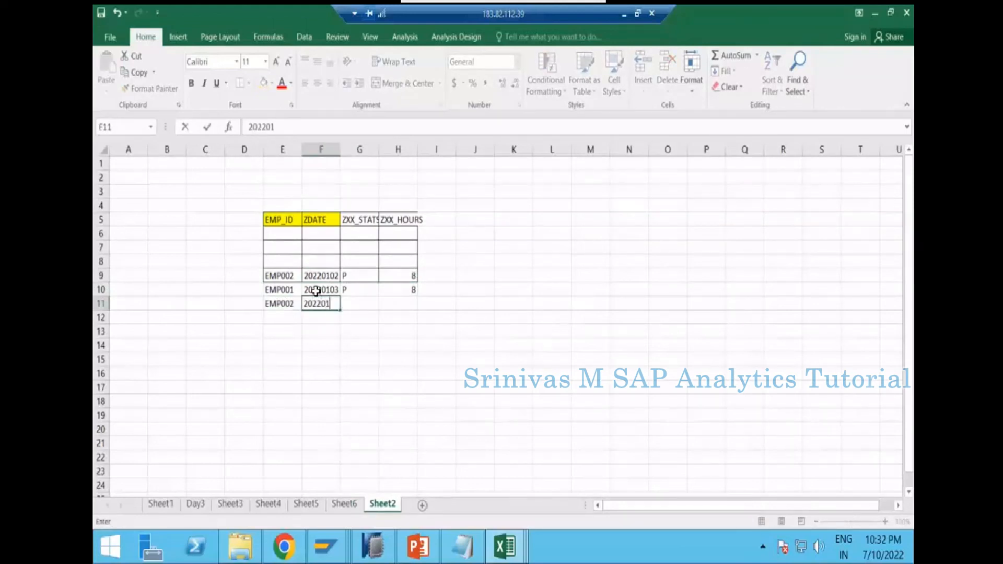
type("03")
key("Tab")
type("P")
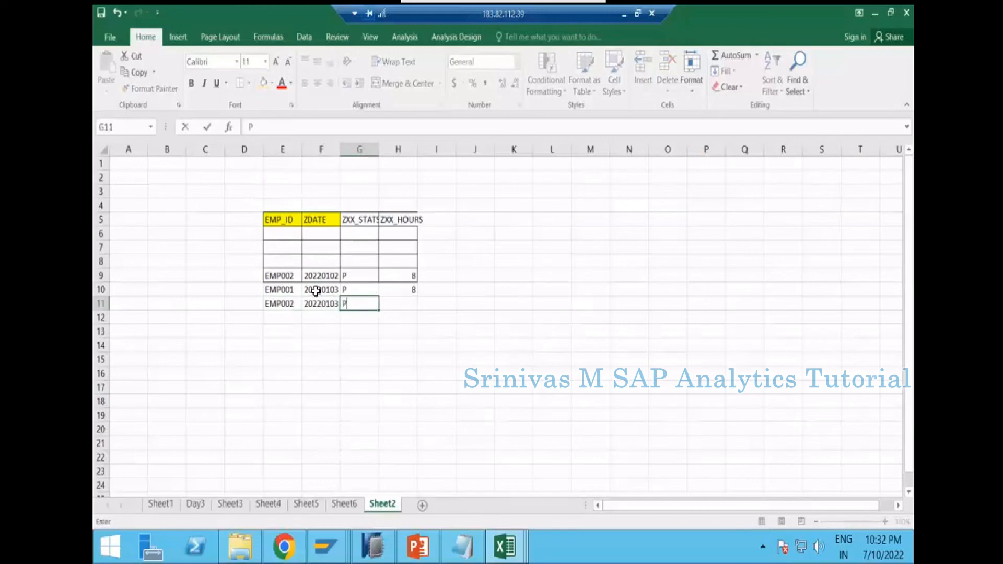
key("Tab")
type("8")
key("Return")
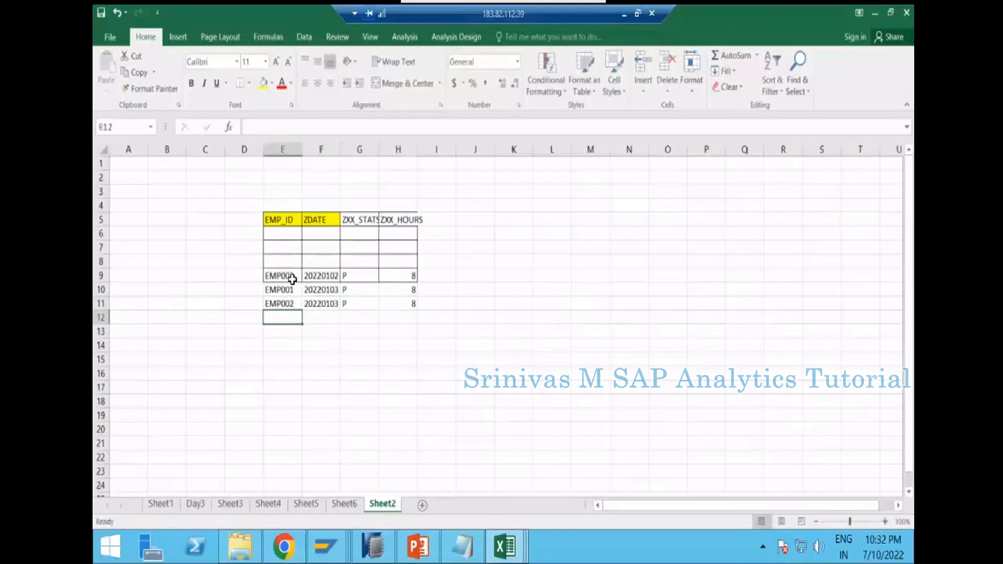
- Move the three records in E9:H11 up to cell E6, directly beneath the table headers
left_click_drag(288, 275, 394, 297)
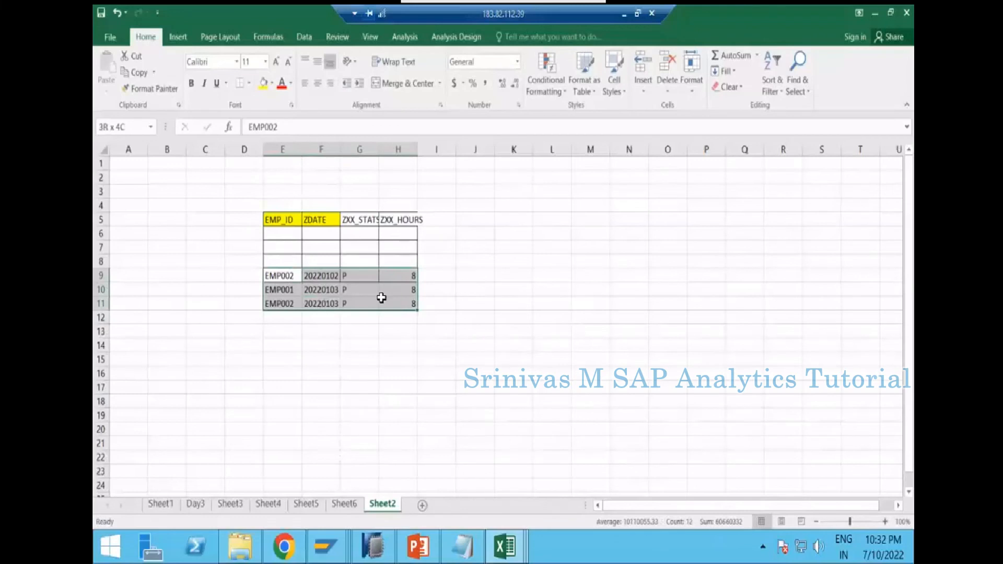
key("ctrl+c")
left_click(289, 235)
key("ctrl+v")
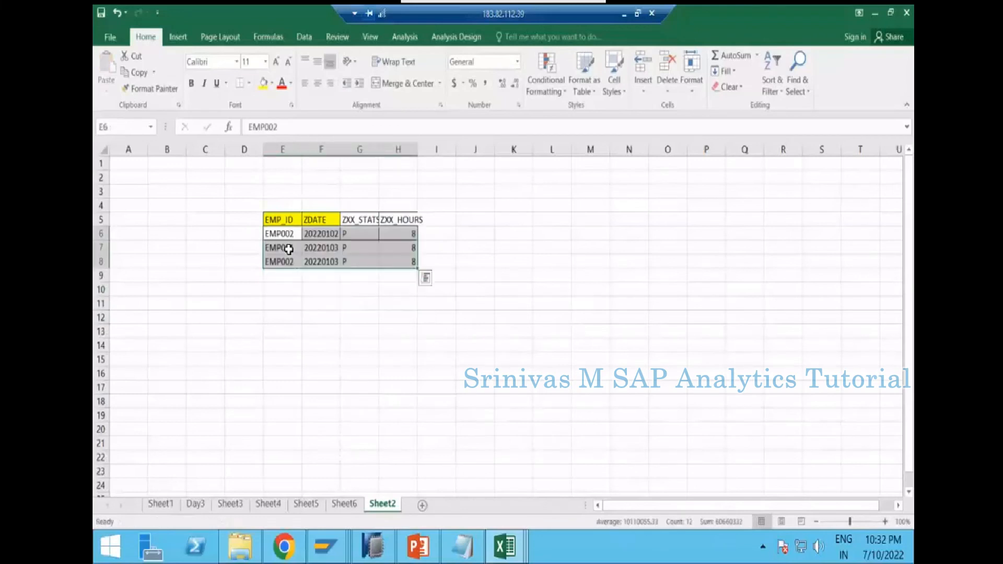
- Apply all borders to the moved employee records in E6:H8
left_click(291, 293)
left_click_drag(278, 234, 410, 263)
left_click(249, 83)
left_click(258, 207)
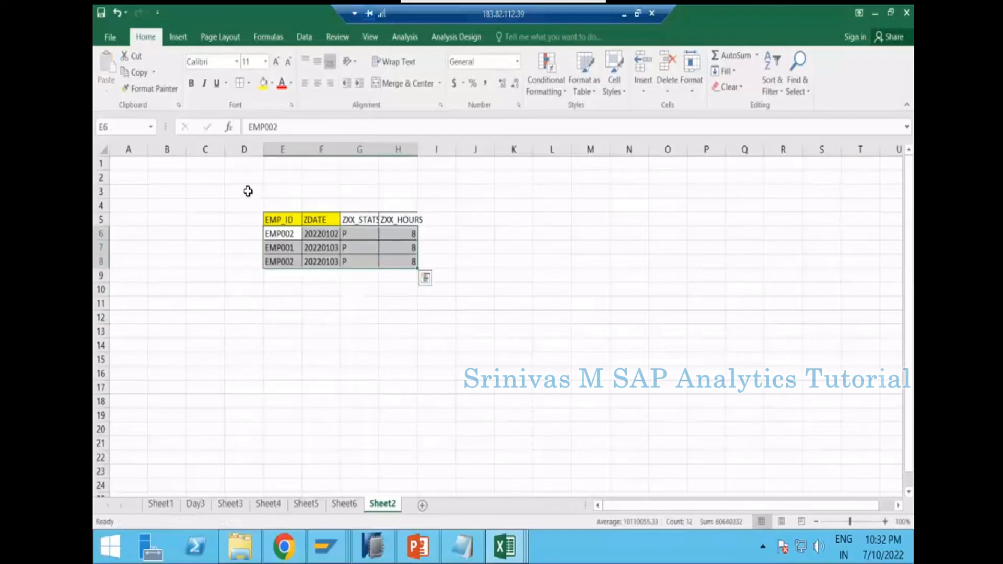
- Enter "1. Create a Flat file with the belwo dataset and load it to the Standard adSO" in cell D3
left_click(248, 191)
type("1")
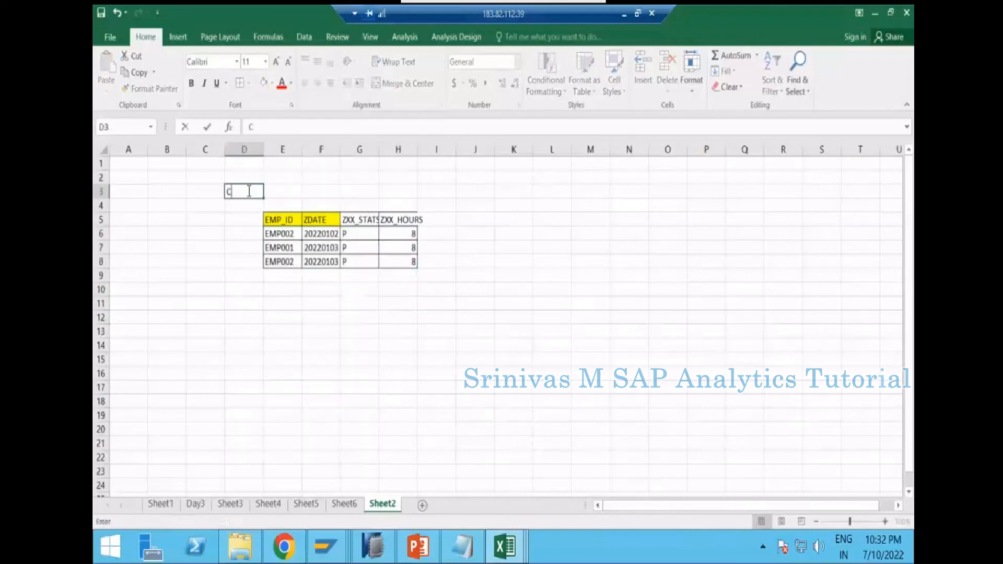
type(". Create a Flat file")
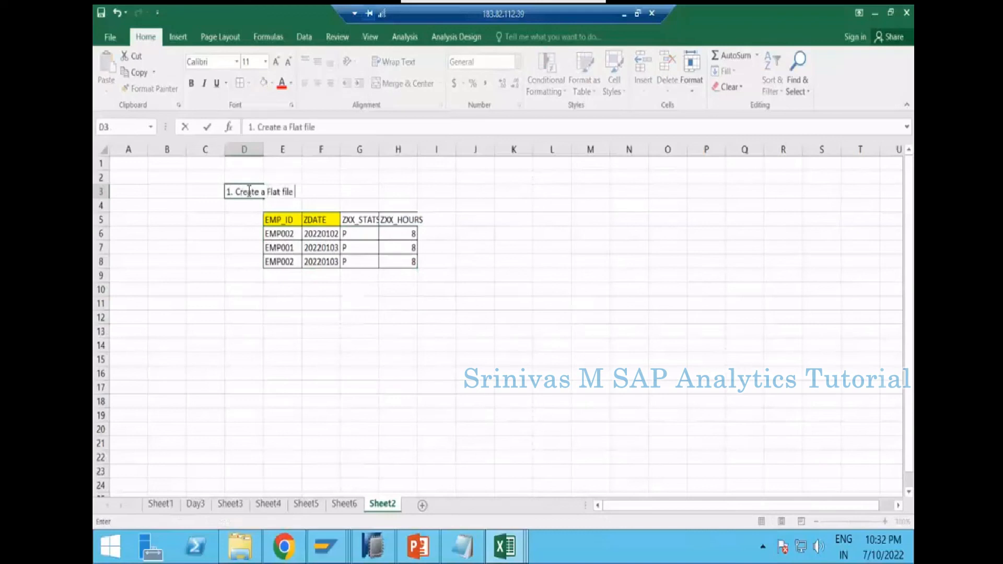
type(" with the belwo da")
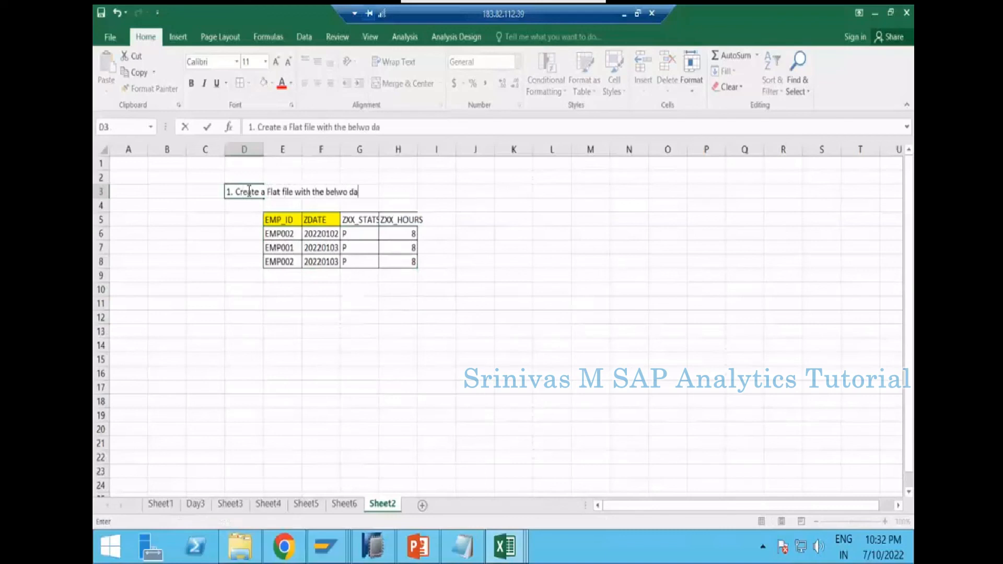
type("taset and load it to t")
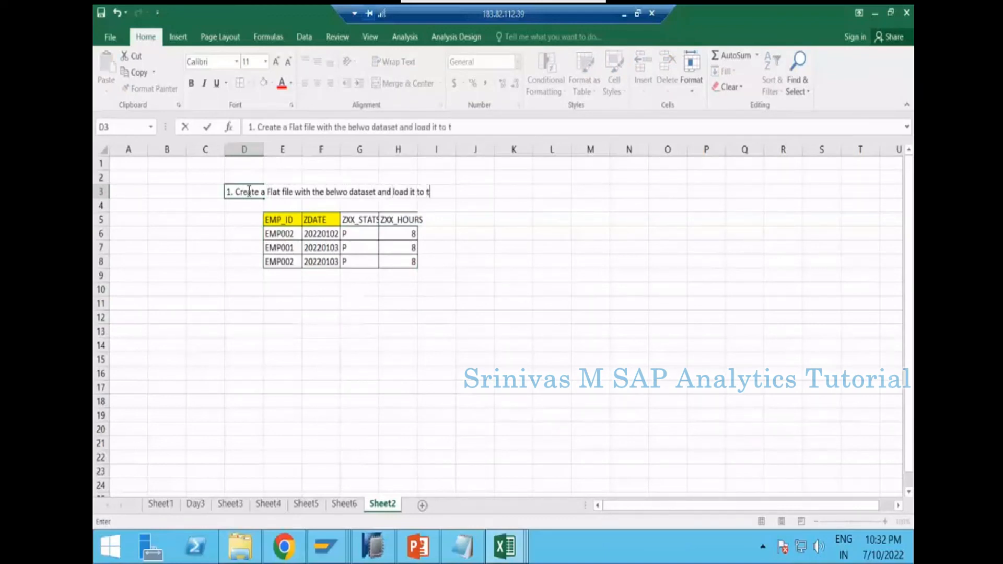
type("he cu")
key("BackSpace")
type("Standard adSO")
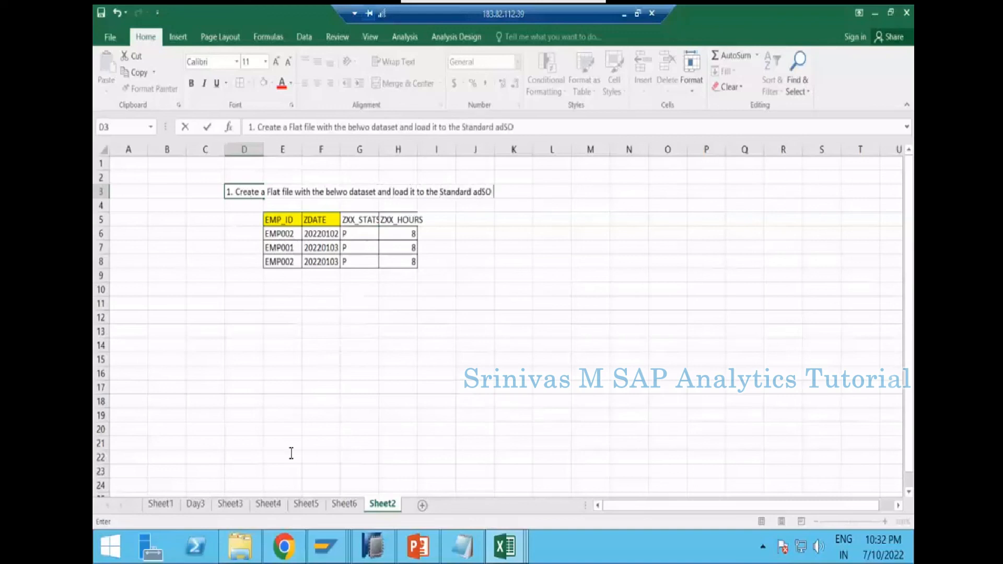
- Check the exercise on Sheet6 and extend the instruction in Sheet2's cell D3 with "which was created on yesterday assignment"
left_click(337, 506)
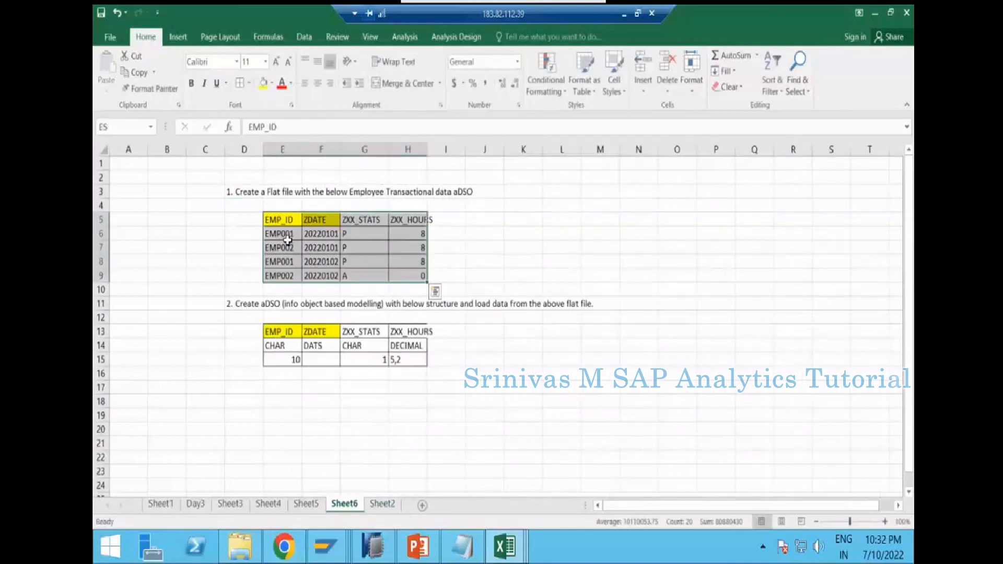
left_click(381, 505)
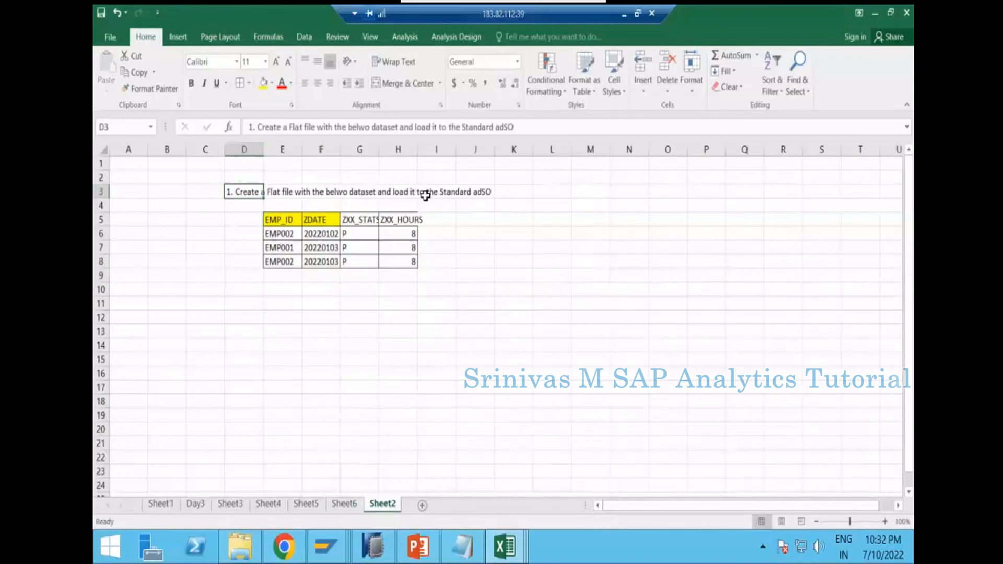
left_click(537, 126)
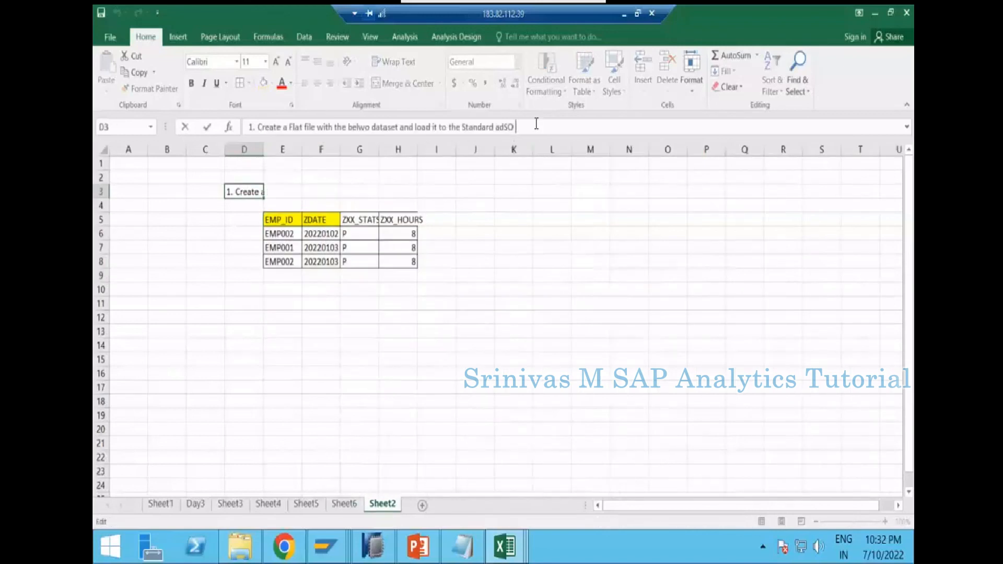
type("which was cr")
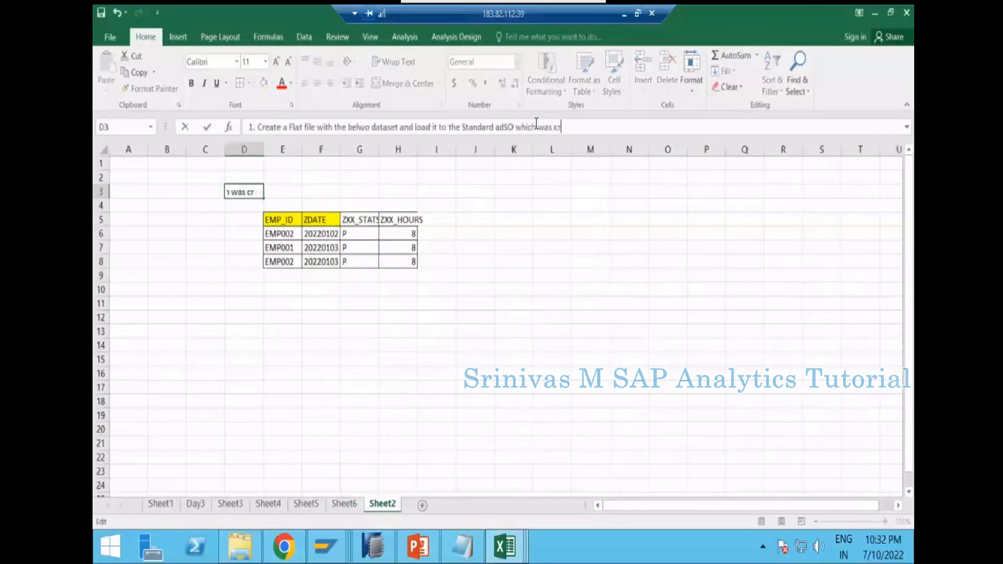
type("eaed onted on ys")
key("BackSpace")
type("esterday assi")
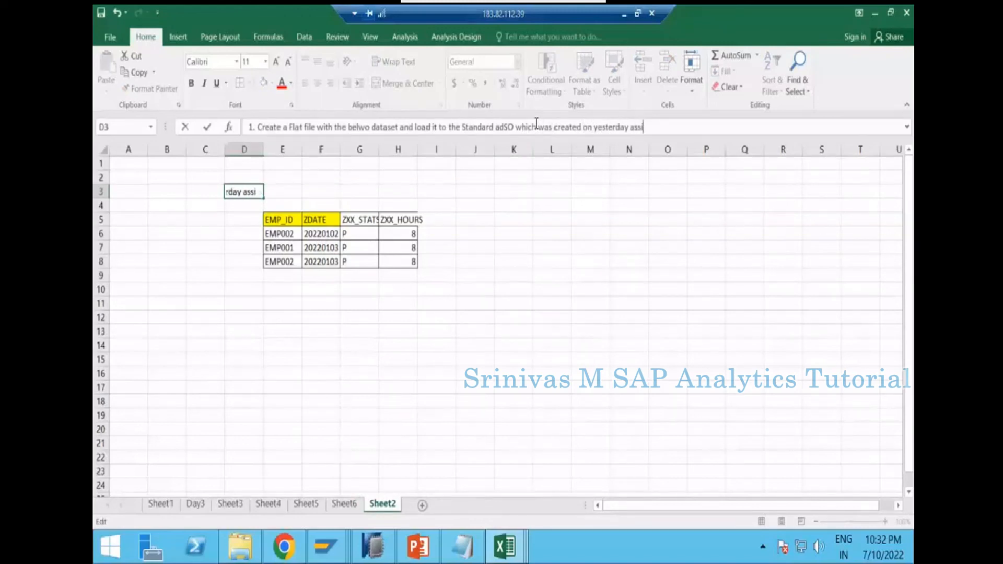
type("gnment")
key("Return")
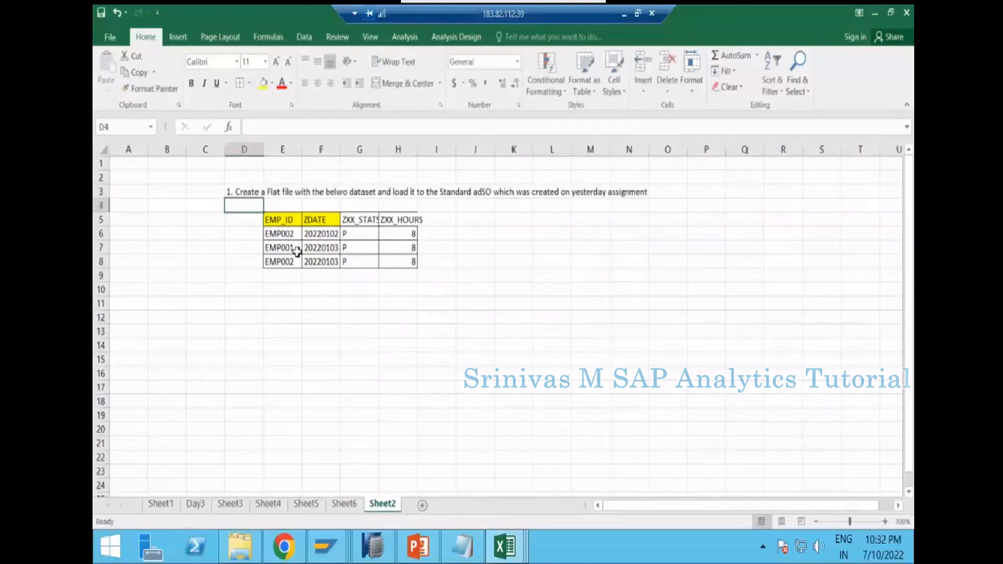
left_click(238, 294)
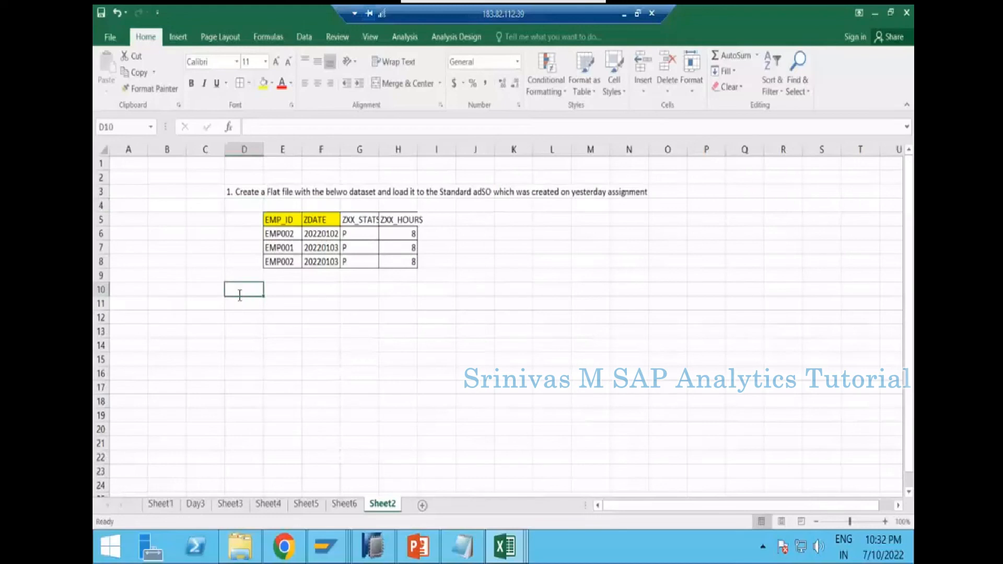
- Enter "2.Observer the change log table updation." in cell D10 as the second assignment instruction
type("2")
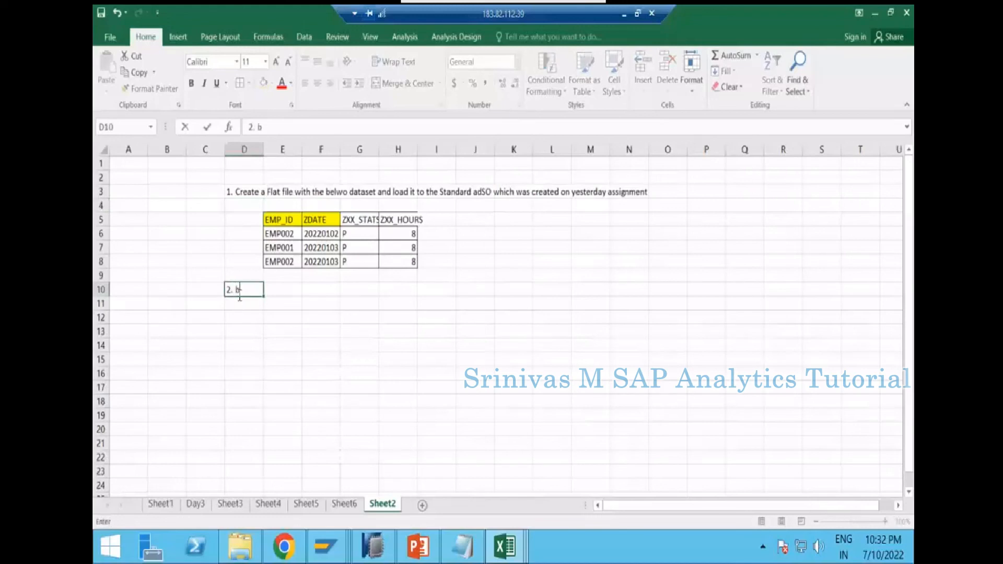
type(".Observer the change log")
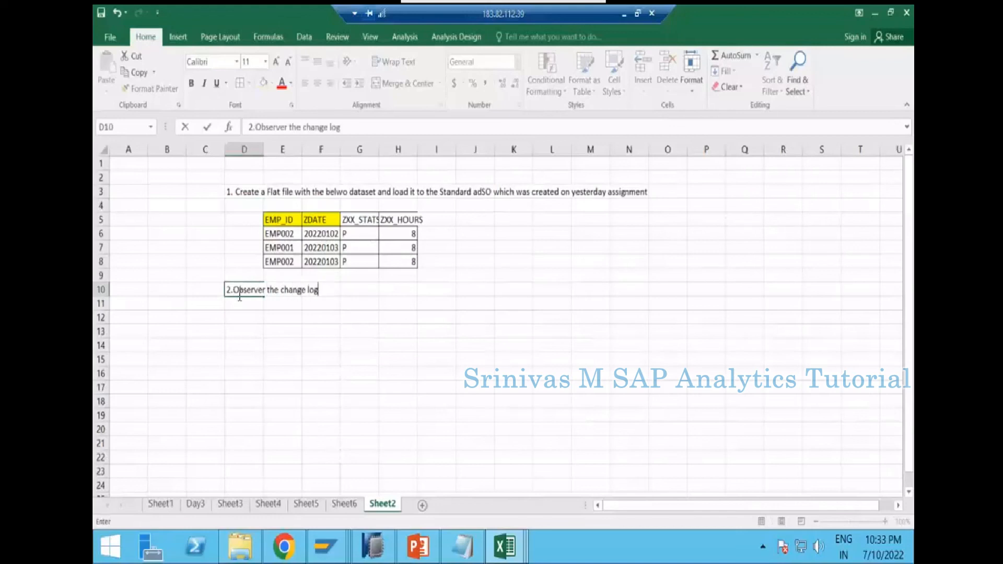
type(" tb")
key("BackSpace")
key("BackSpace")
key("BackSpace")
key("BackSpace")
type("able updatin")
type("n")
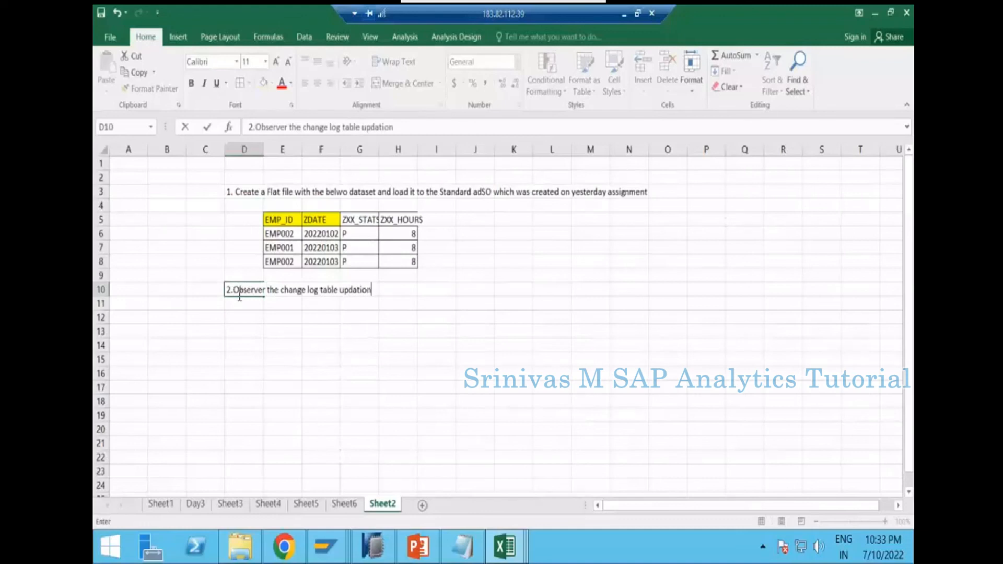
type(".")
key("Return")
key("Return")
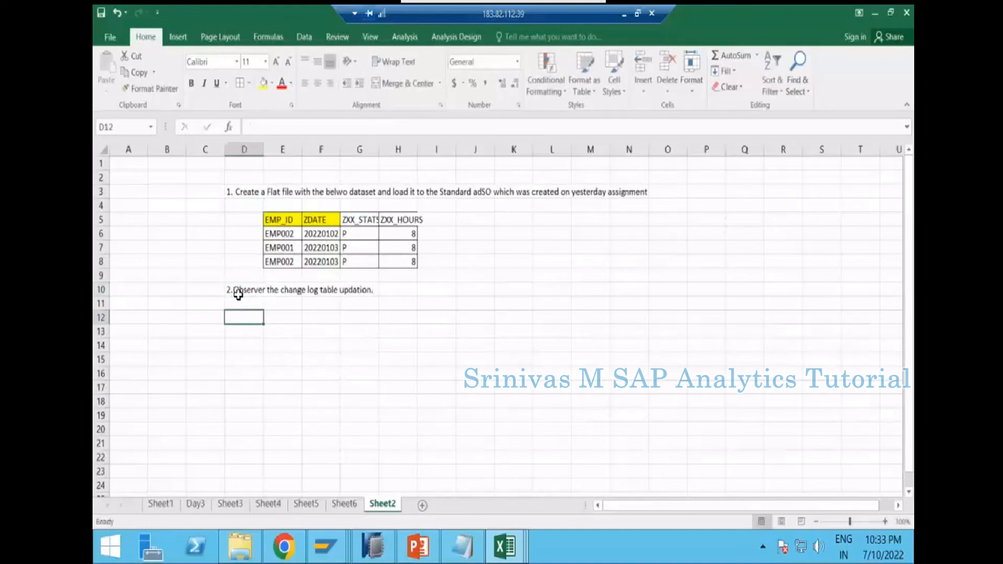
- Enter "3. Create a Write Optimized aDSO with same structure as above aDSO and load yesterday field and above file into it." in cell D12
type("3. C")
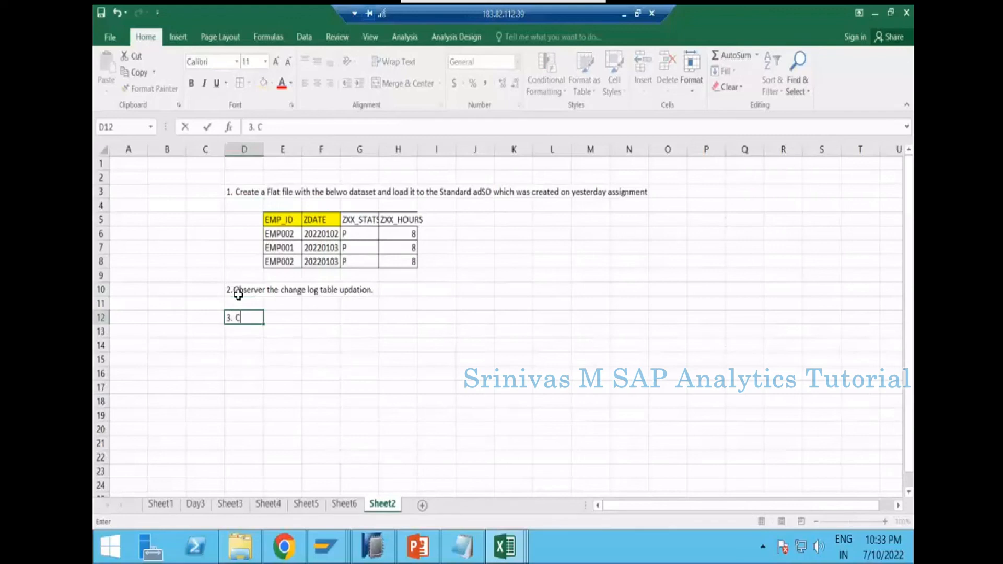
type("reate a Wriote")
key("BackSpace")
key("BackSpace")
key("BackSpace")
key("BackSpace")
type("te Optimize")
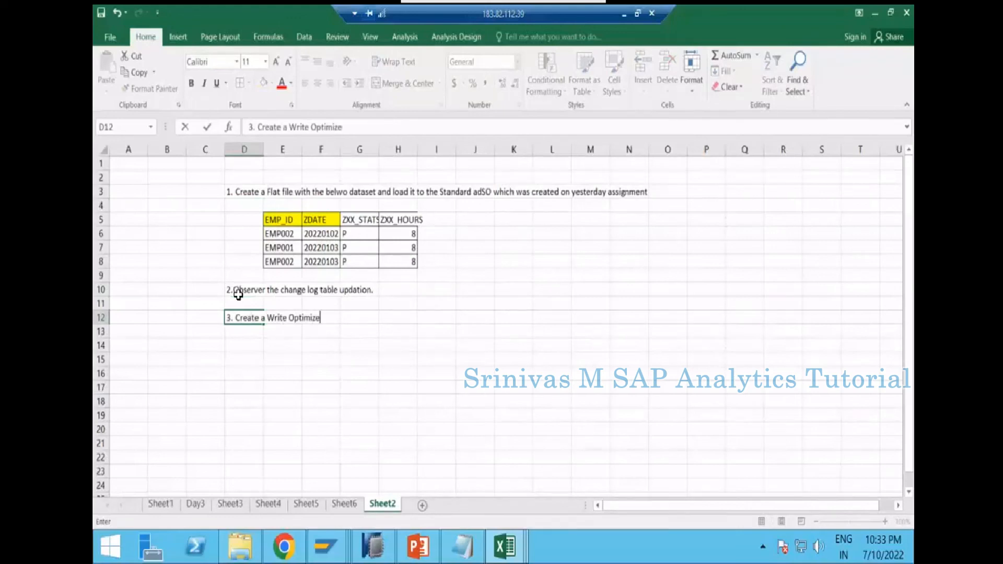
type("d aDSO with same star")
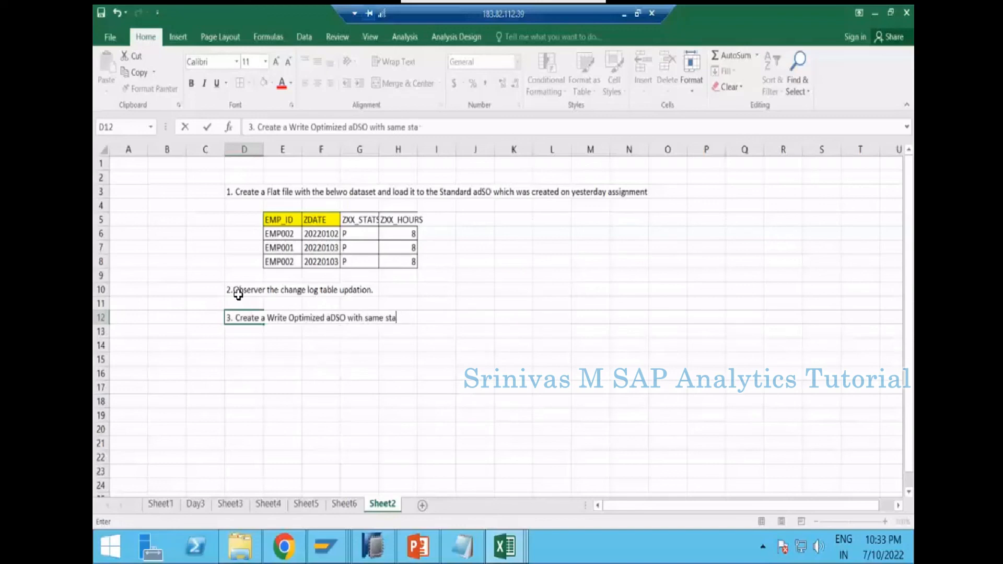
key("BackSpace")
type("uucture as above aDSO ")
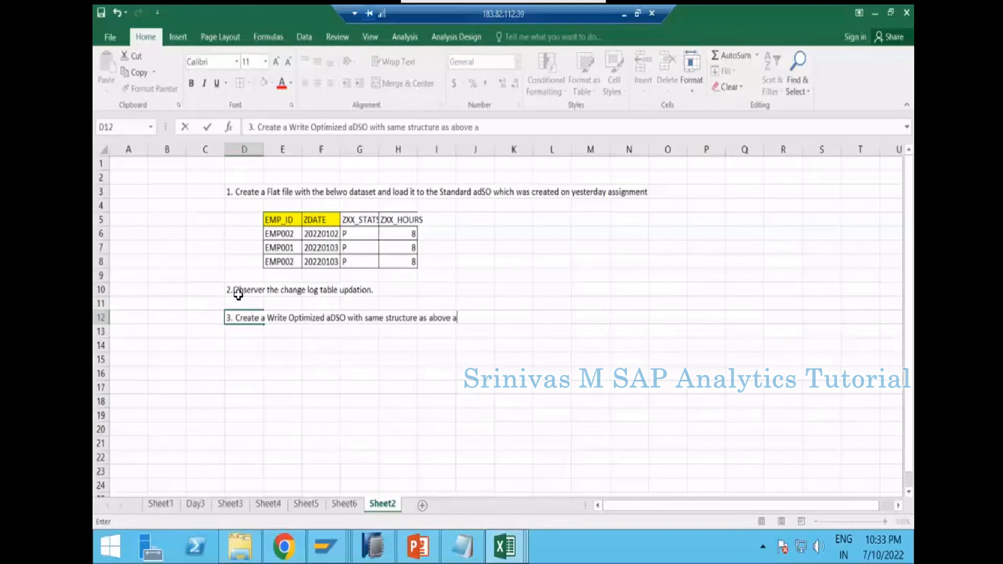
type("and load")
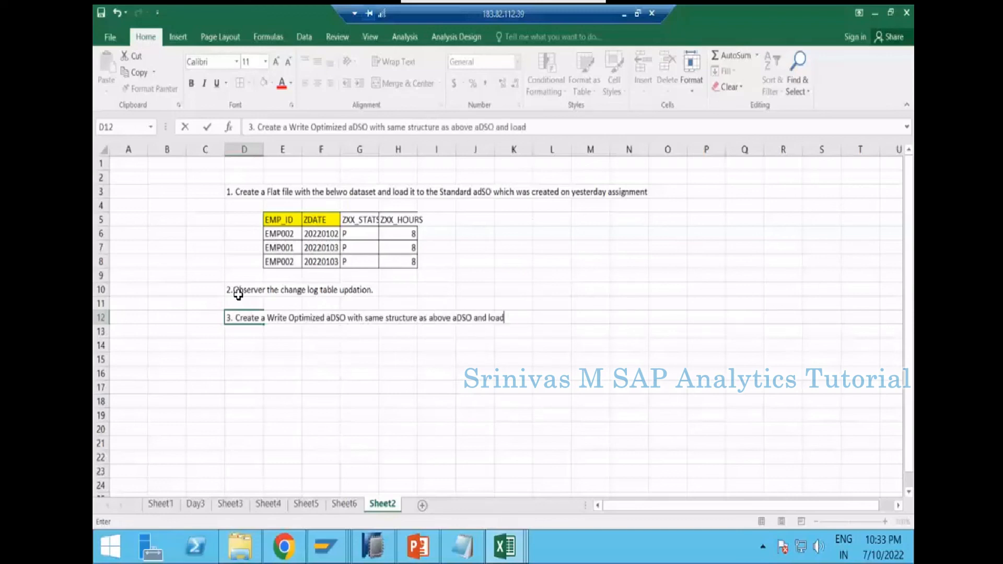
type(" yesterday field and")
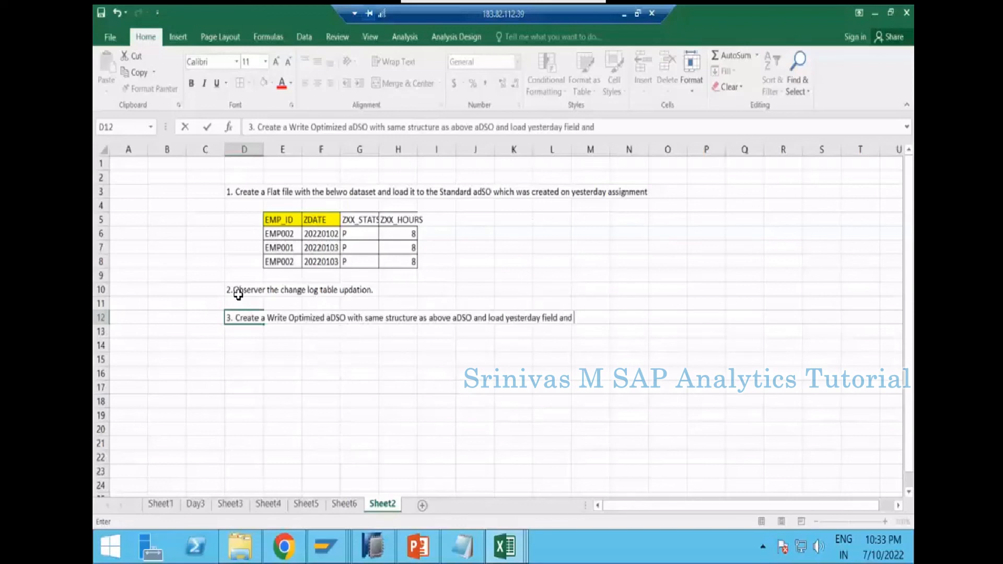
type(" above file into ")
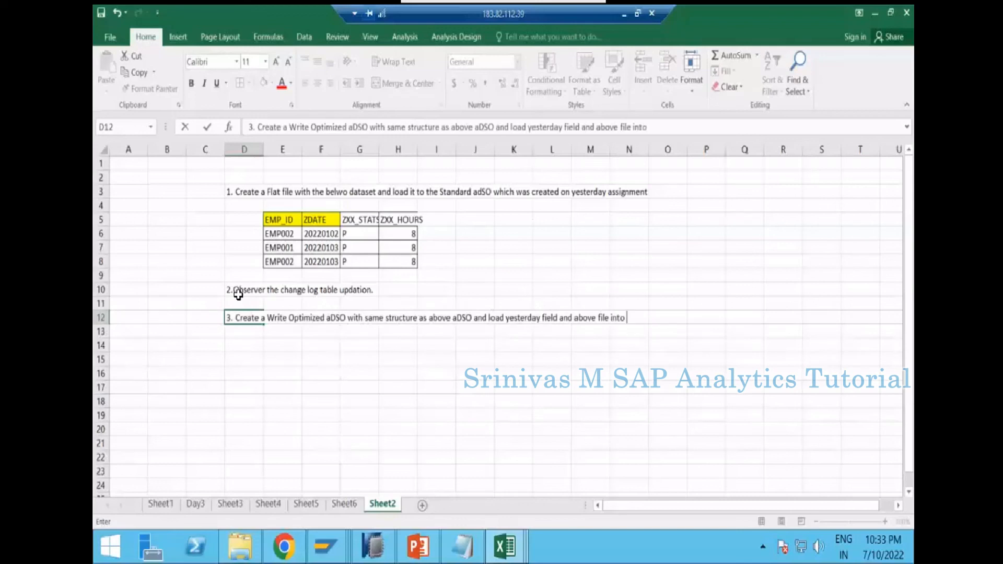
type("it.")
key("Return")
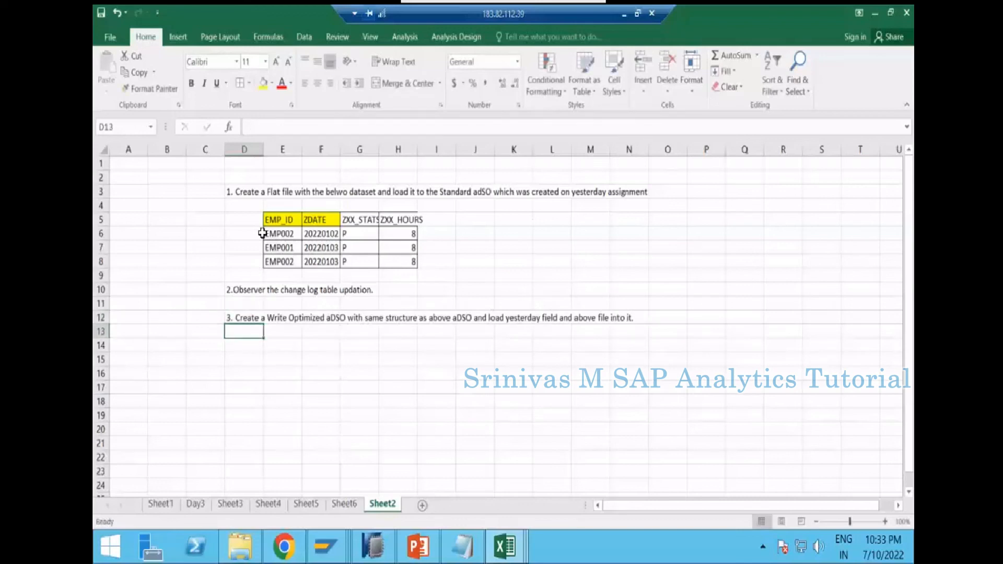